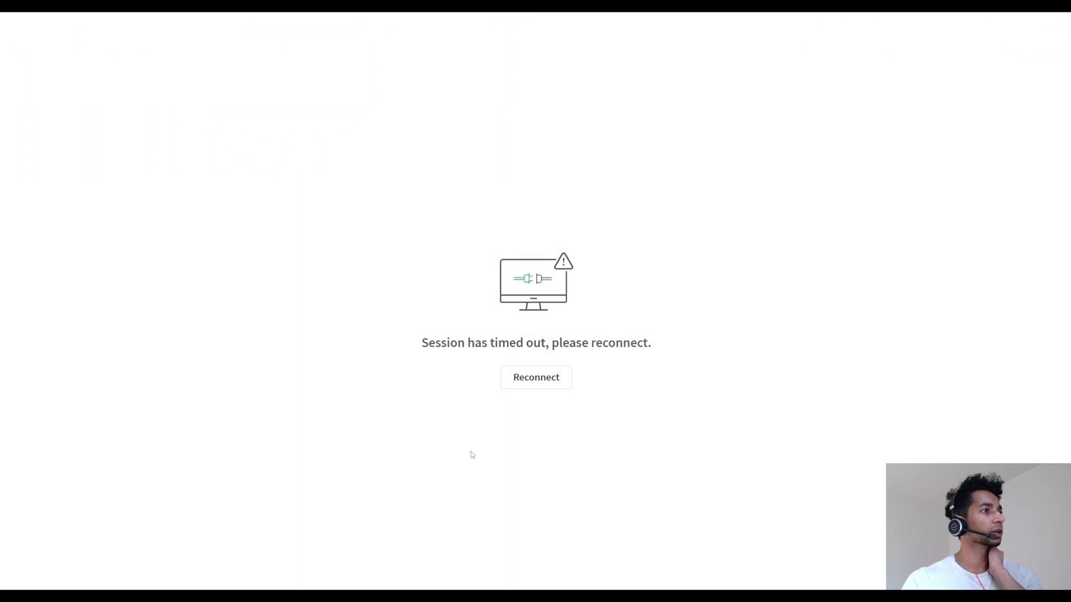
Step: Reconnect the timed-out session to bring back the Total Sales in USD sheet
click(536, 389)
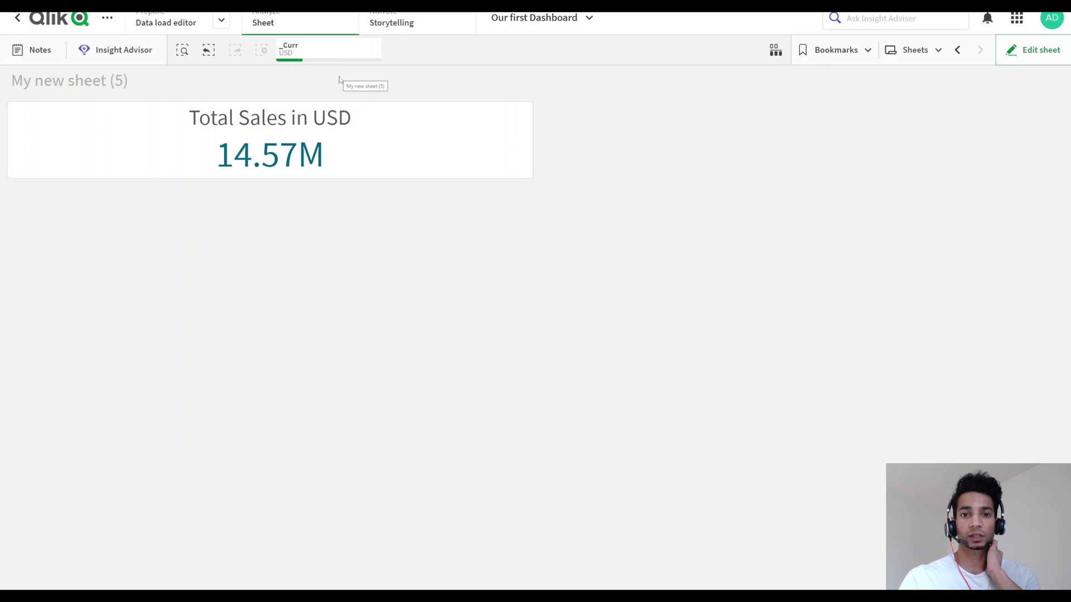
Step: Filter _Curr to EUR, then change the selection to GBP and confirm it
click(330, 55)
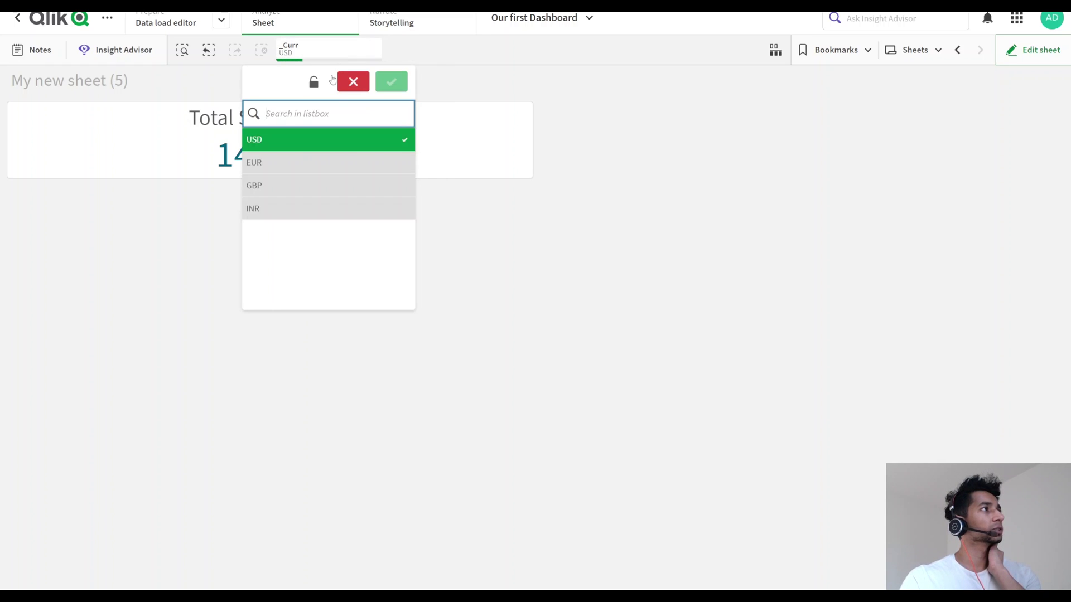
click(317, 162)
click(300, 50)
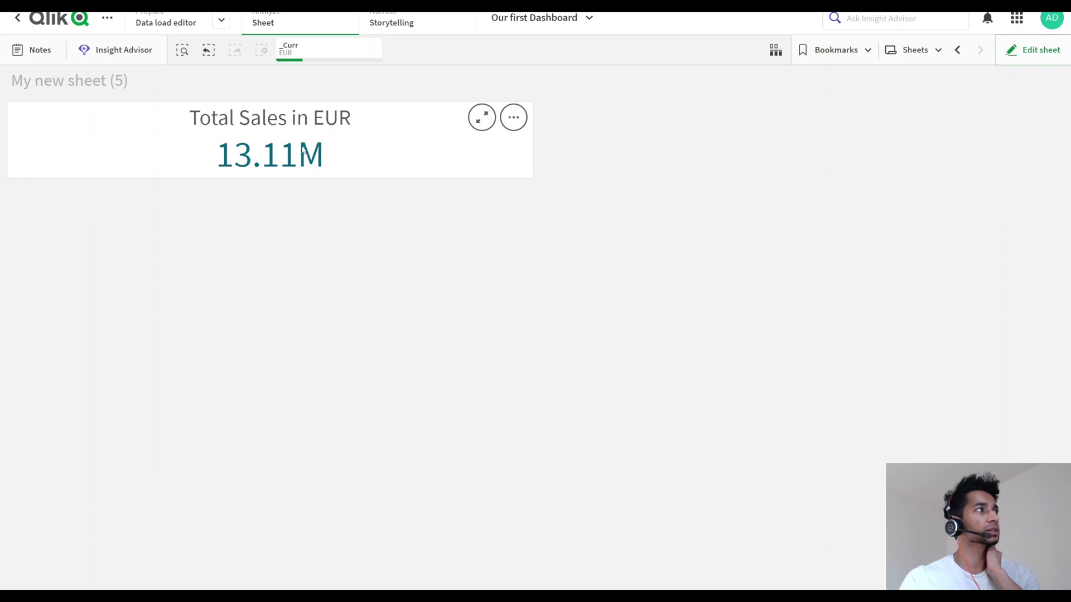
click(312, 53)
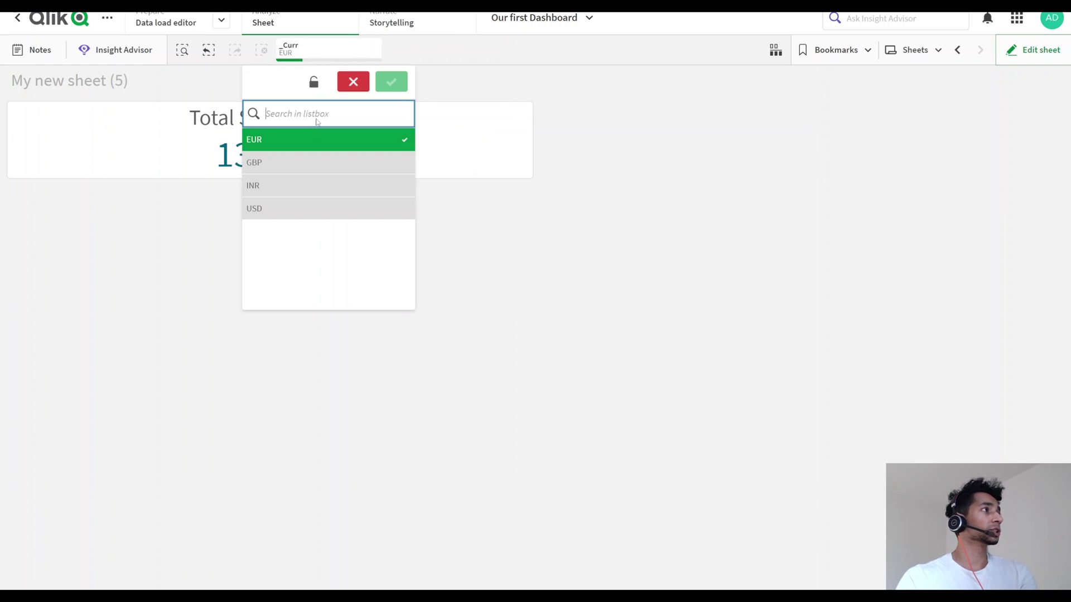
click(287, 168)
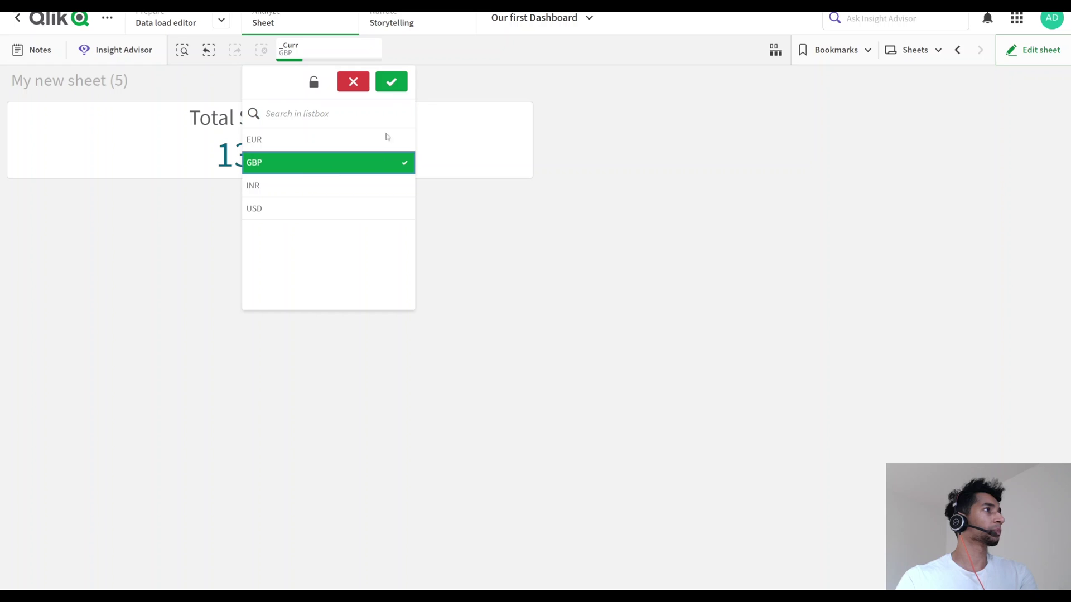
click(391, 82)
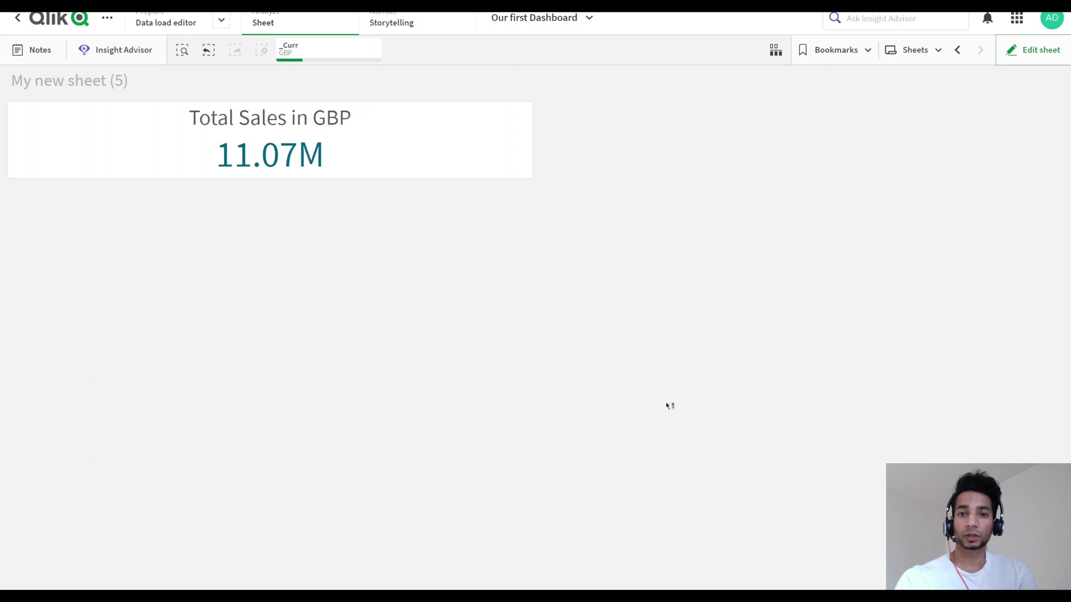
Step: Reopen the _Curr list, try EUR and USD, and keep GBP applied
click(303, 59)
click(272, 162)
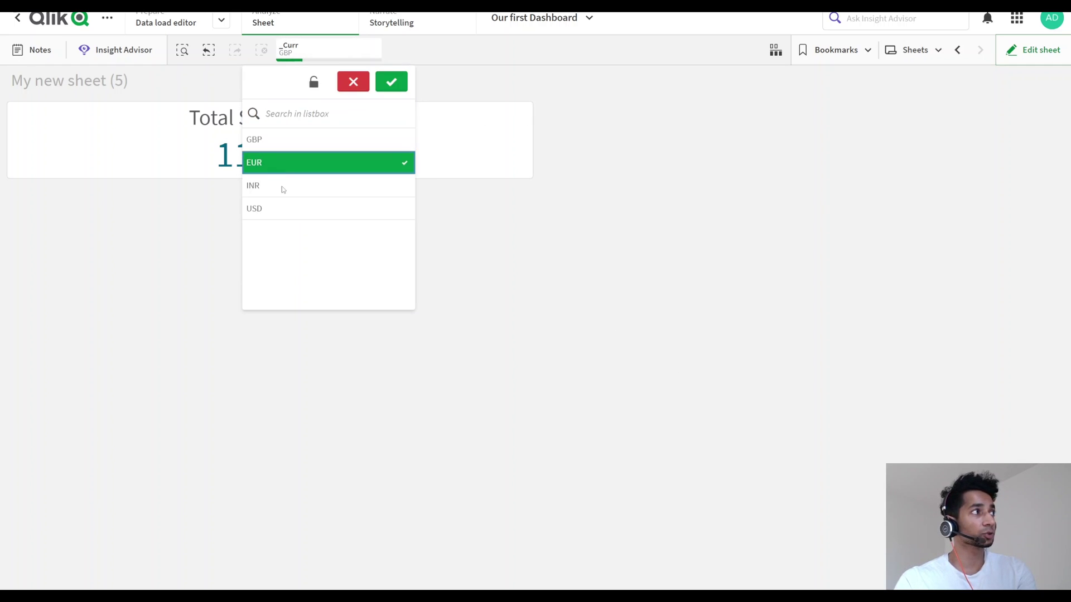
click(283, 209)
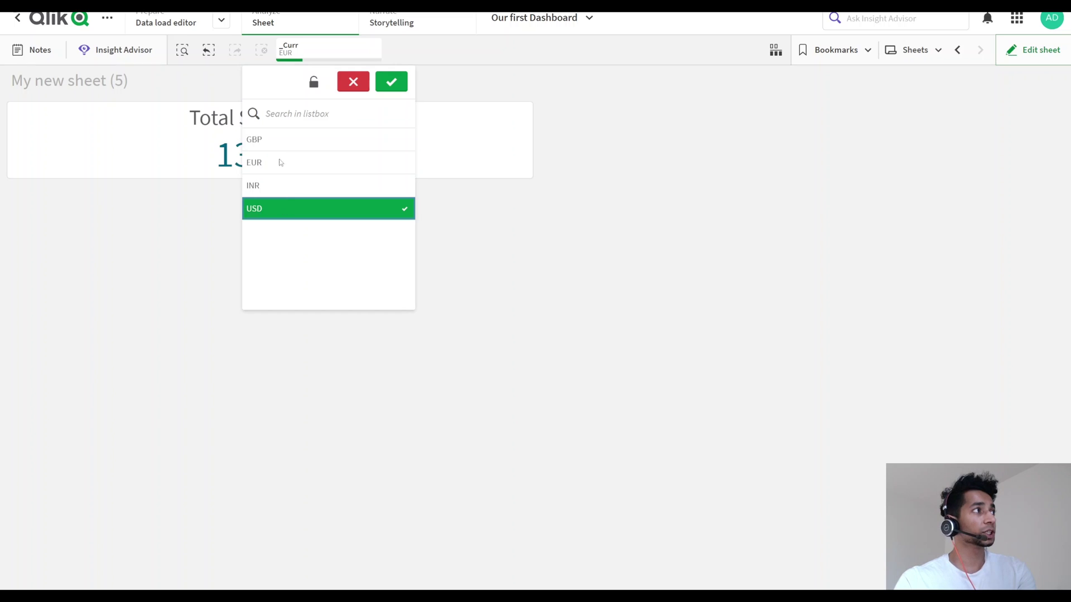
click(387, 84)
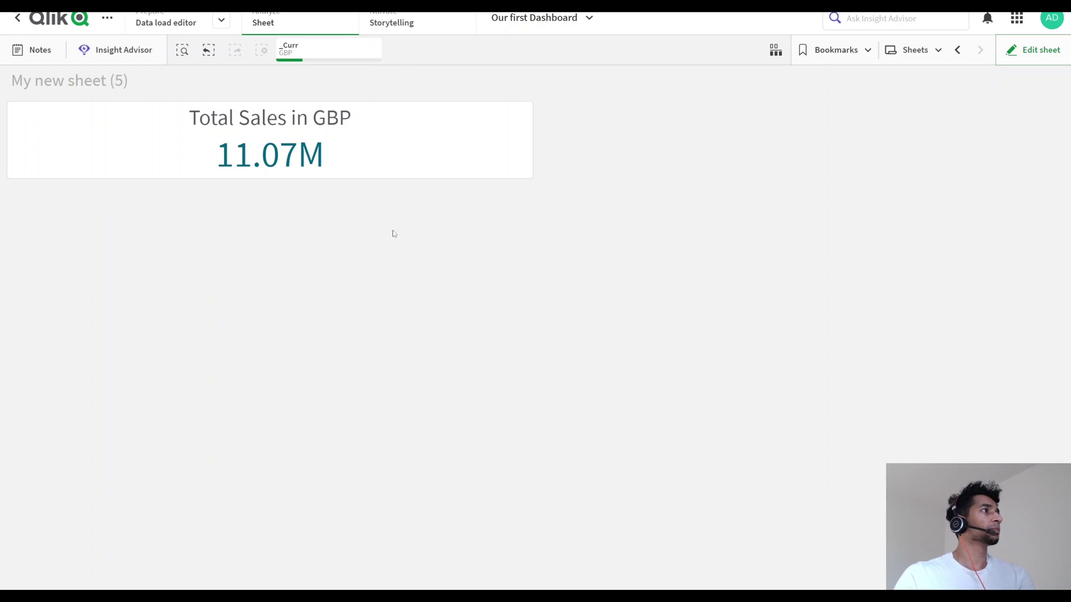
Step: Put the sheet in edit mode and browse the chart types and currency values
click(1031, 53)
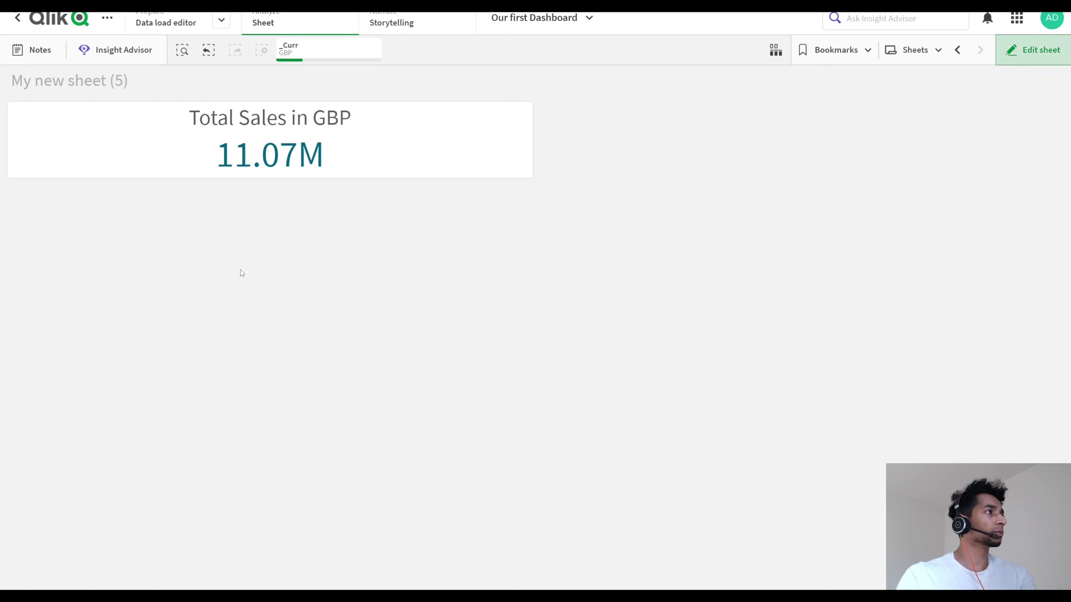
click(36, 183)
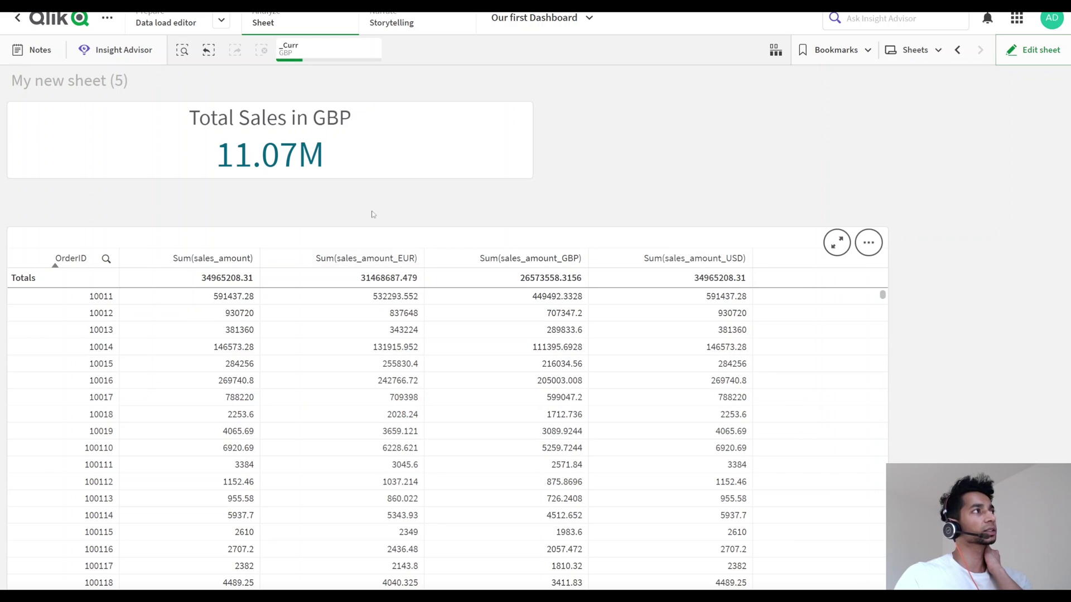
click(295, 53)
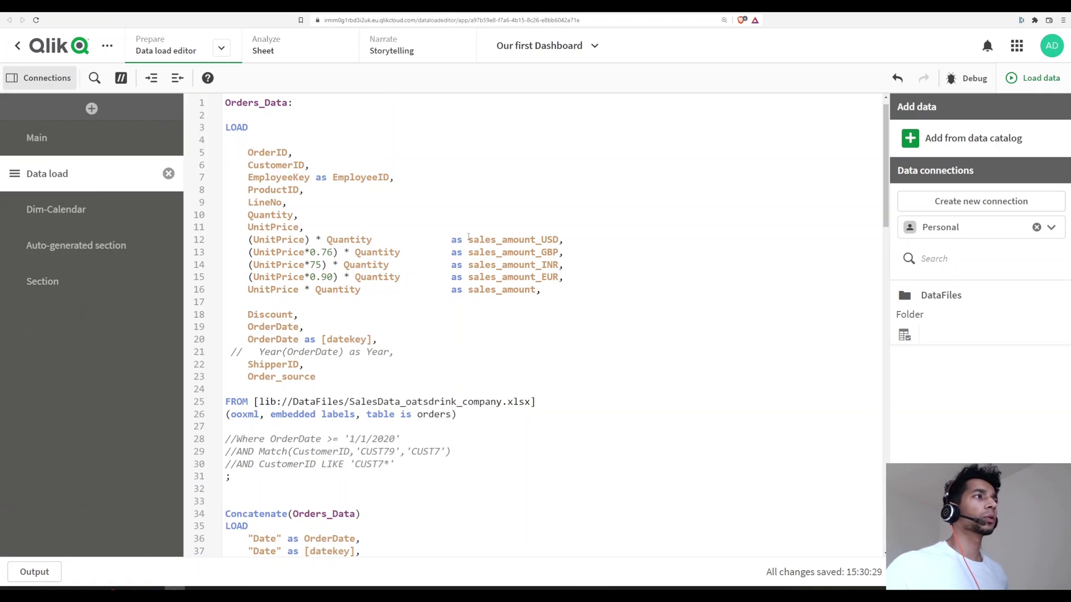
Step: Highlight the conversion lines 12–16 and their USD, GBP and EUR field suffixes
drag(468, 238, 553, 301)
click(553, 299)
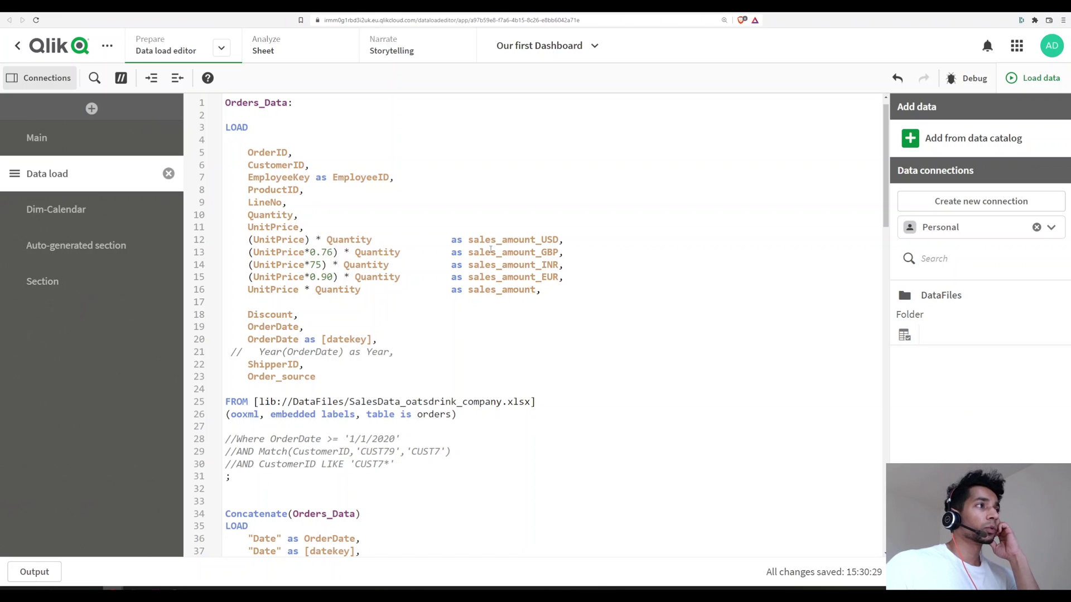
drag(470, 241, 537, 242)
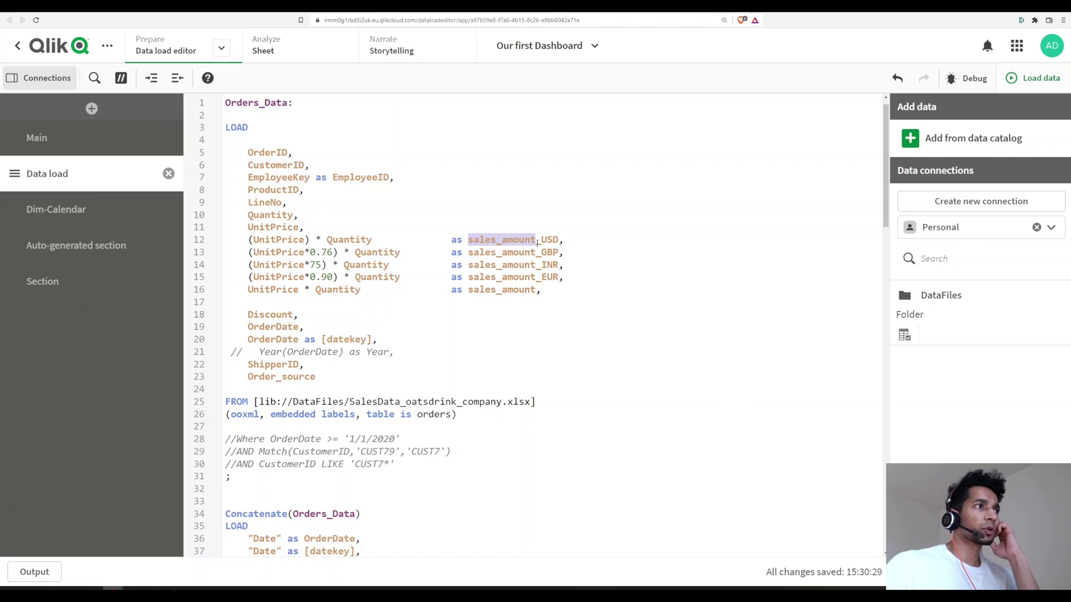
click(545, 241)
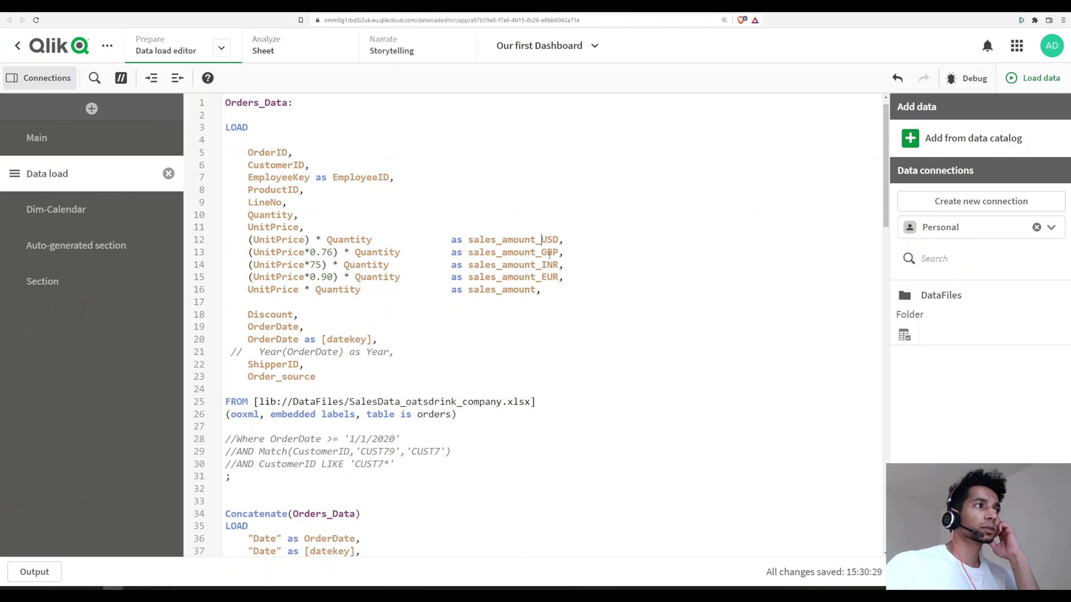
click(546, 252)
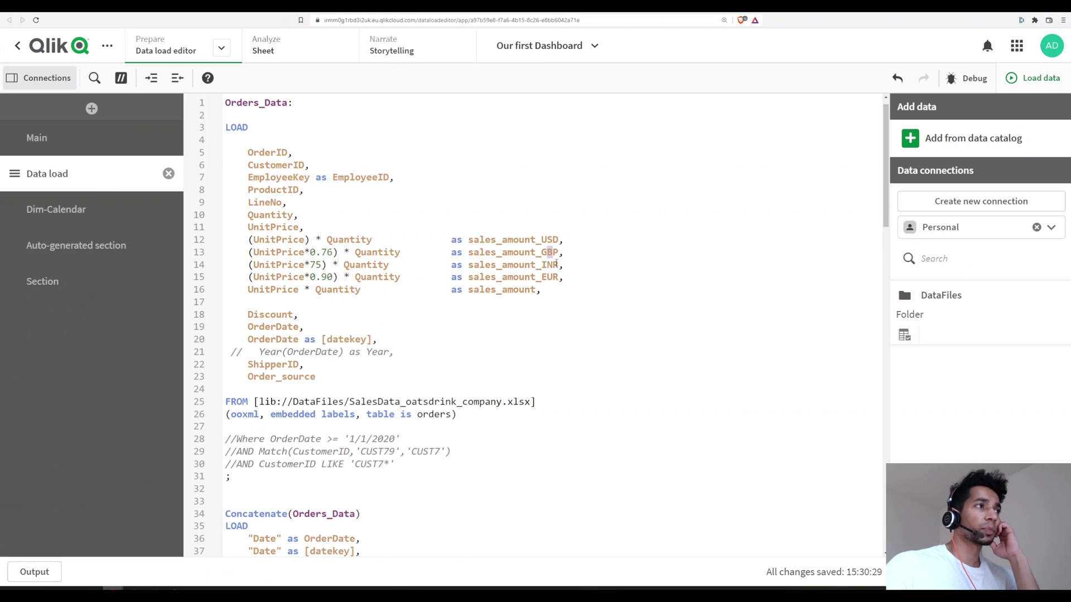
mouse_move(541, 278)
mouse_down()
mouse_move(557, 279)
mouse_move(553, 264)
mouse_up()
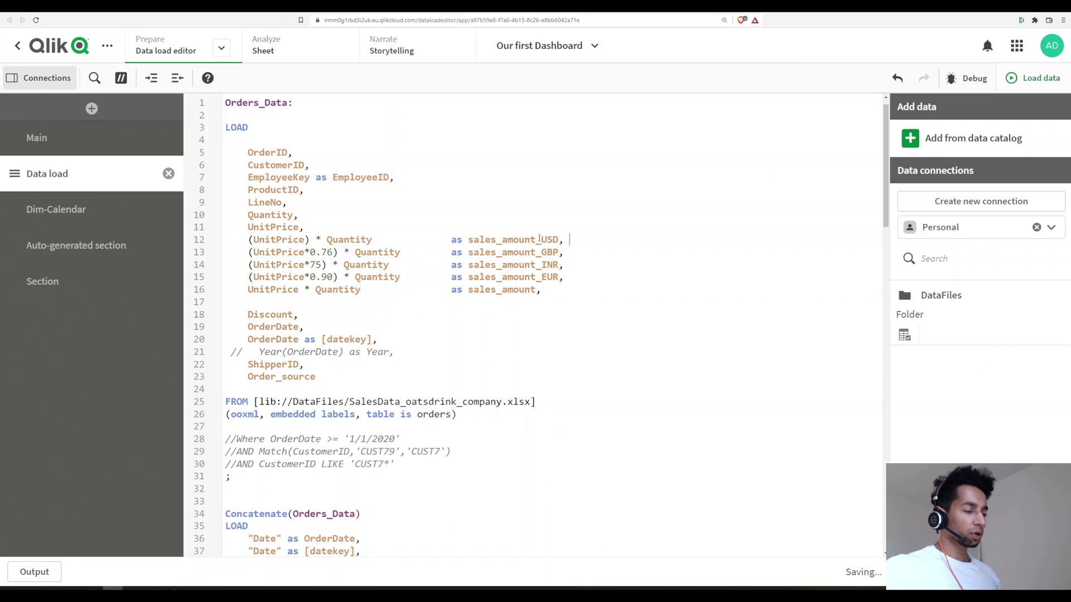
Step: Delete the stray 'sales' text and the sales_amount_GBP conversion line from Orders_Data
text(sales)
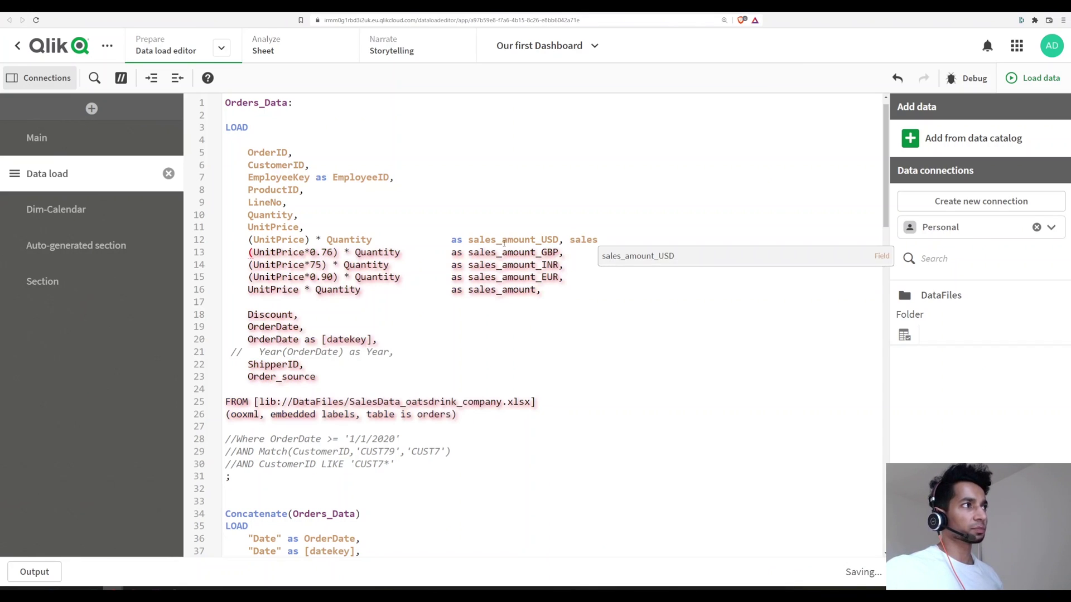
drag(536, 240, 467, 240)
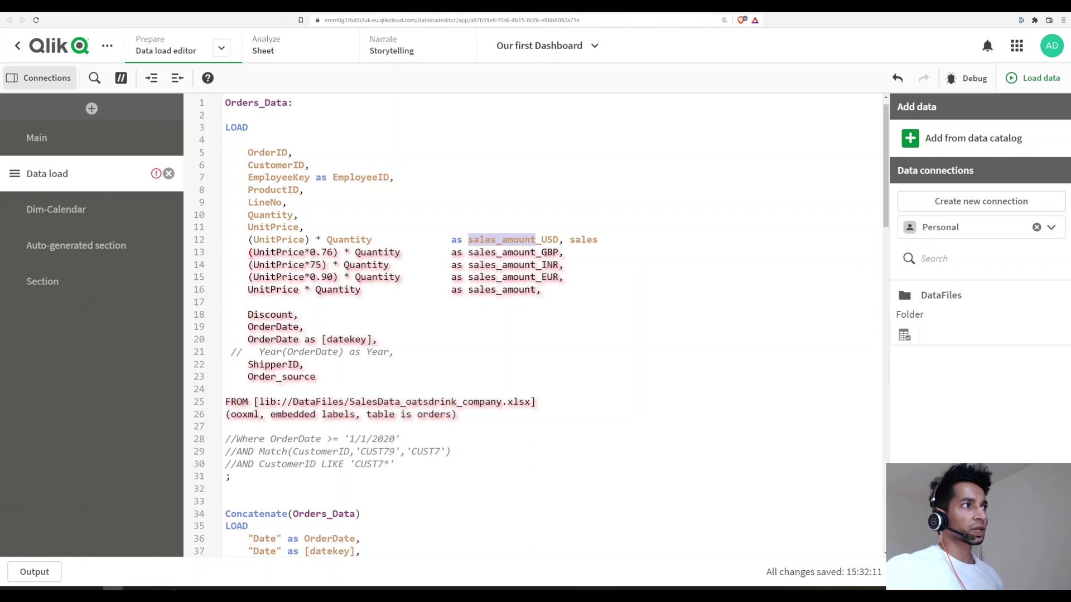
drag(541, 240, 620, 247)
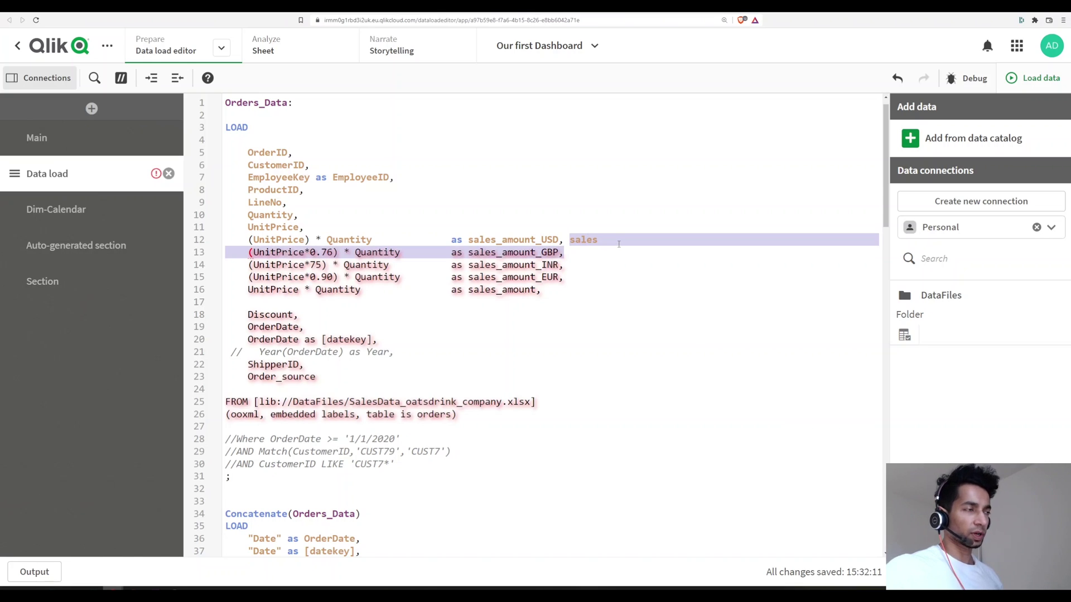
key(BackSpace)
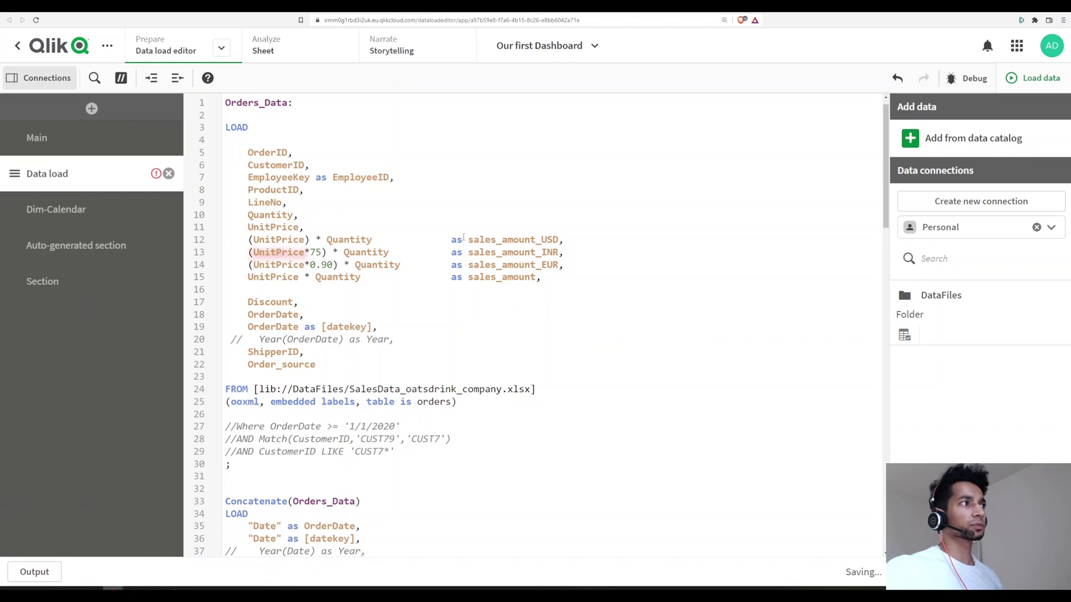
drag(468, 240, 540, 244)
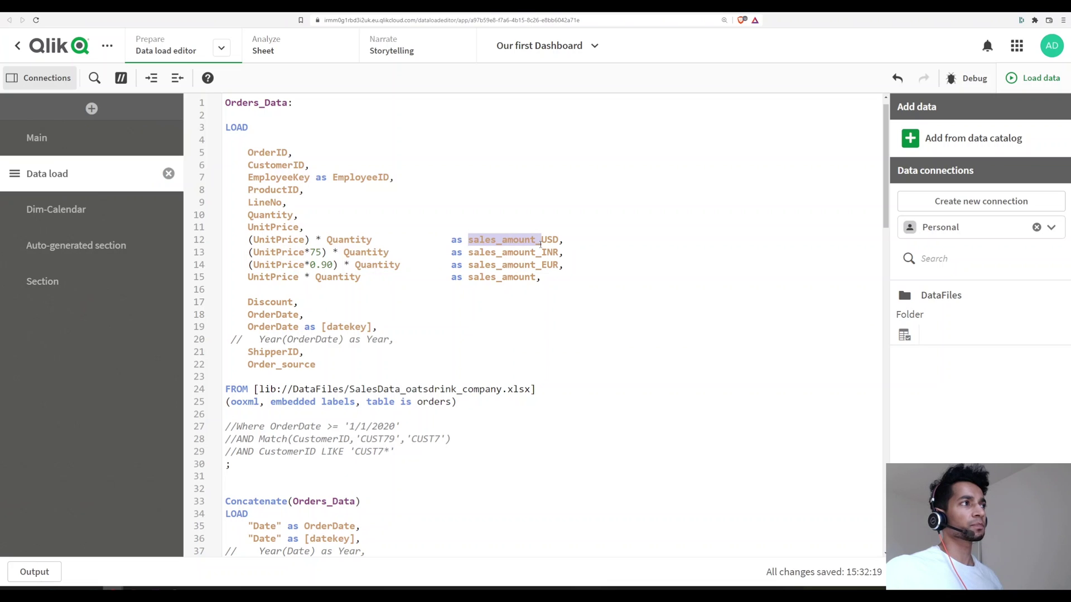
drag(541, 240, 559, 240)
click(545, 253)
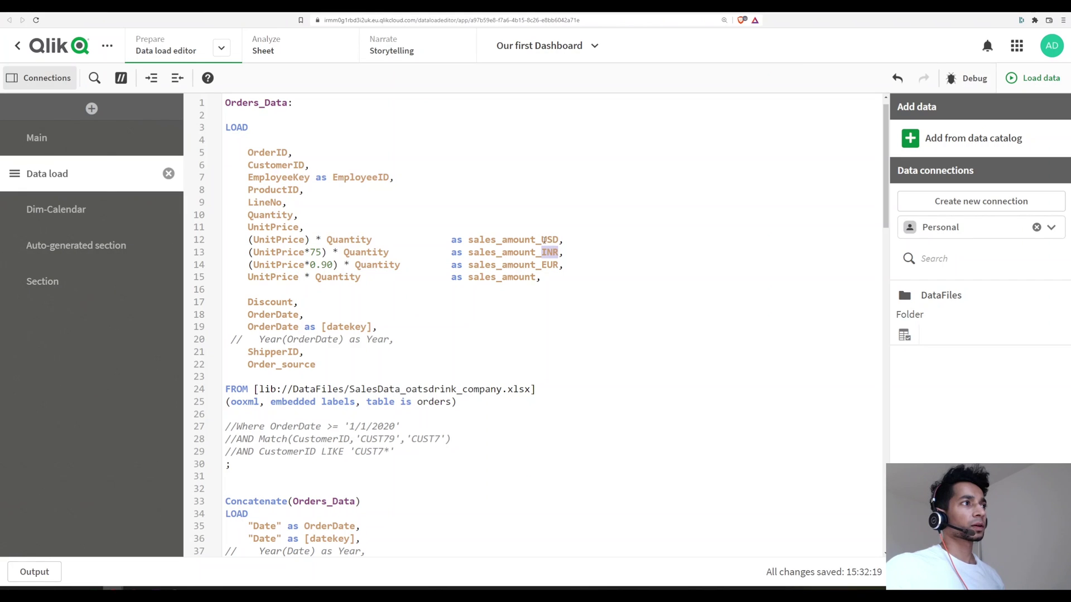
Step: Append a sales_amount_Curr alias to line 12 and remove the stray '= usd, eur' text
drag(543, 240, 553, 240)
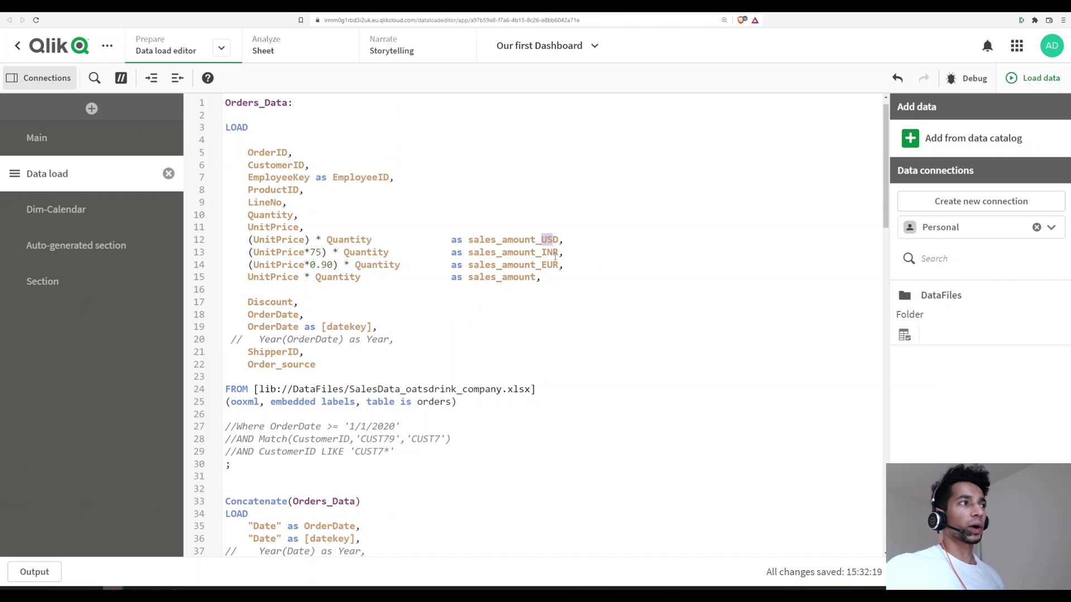
click(607, 244)
text(sales)
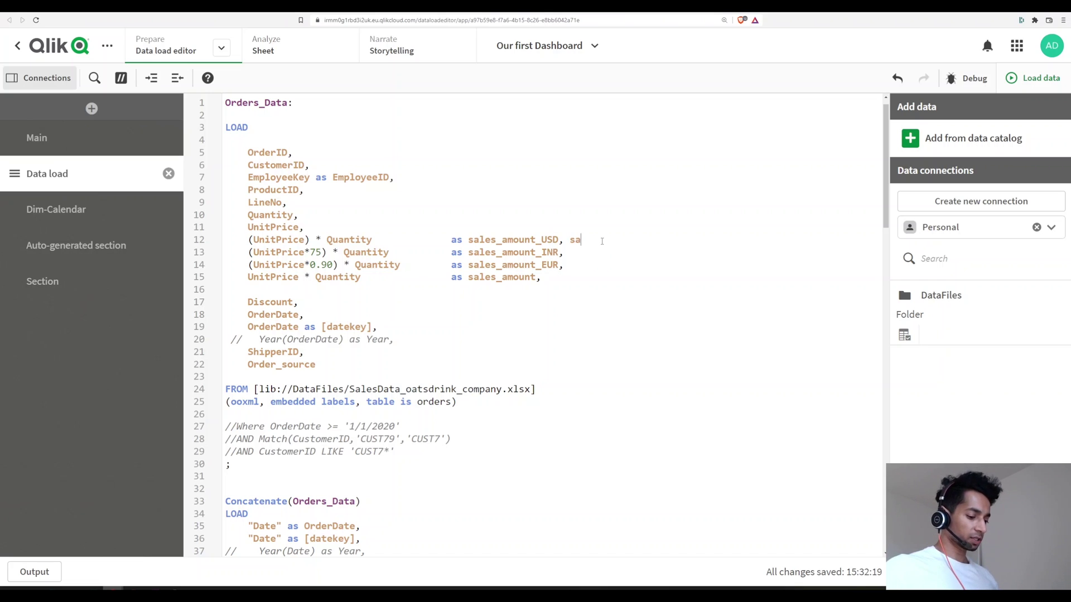
text(_amount)
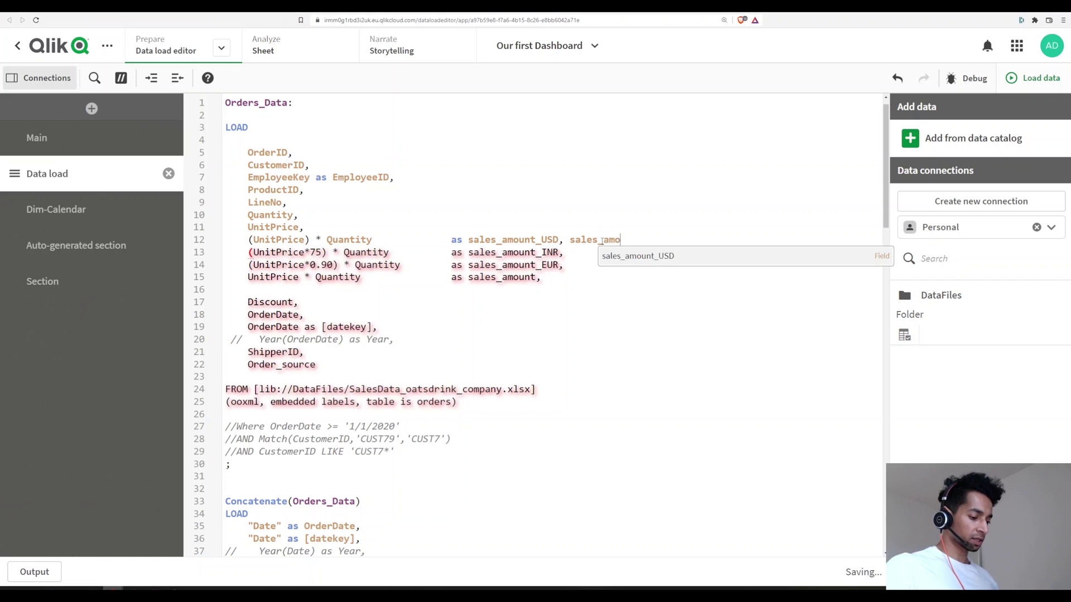
text(_)
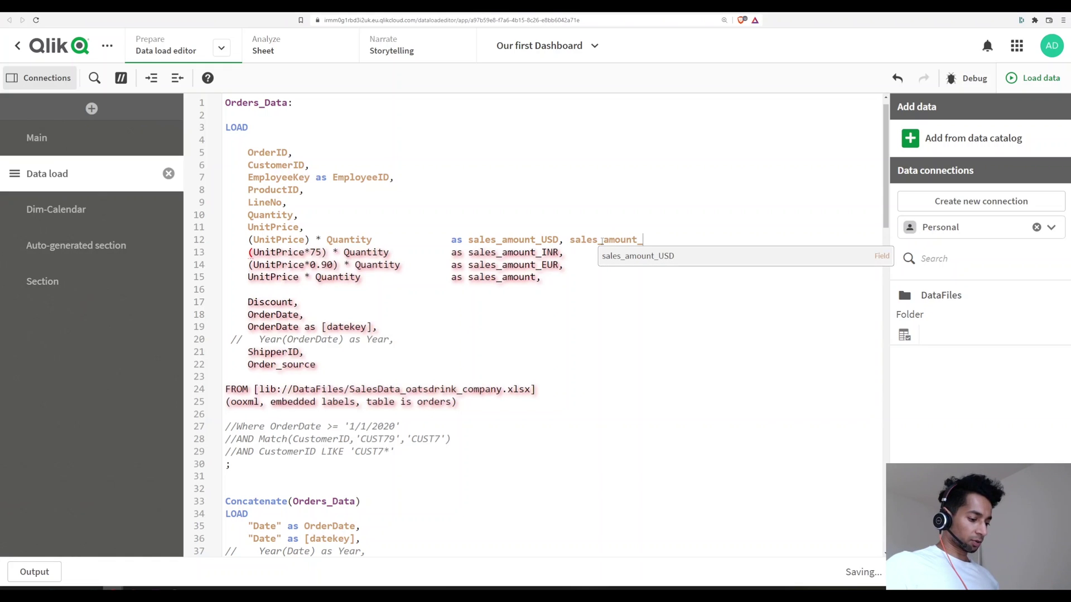
text(Curr)
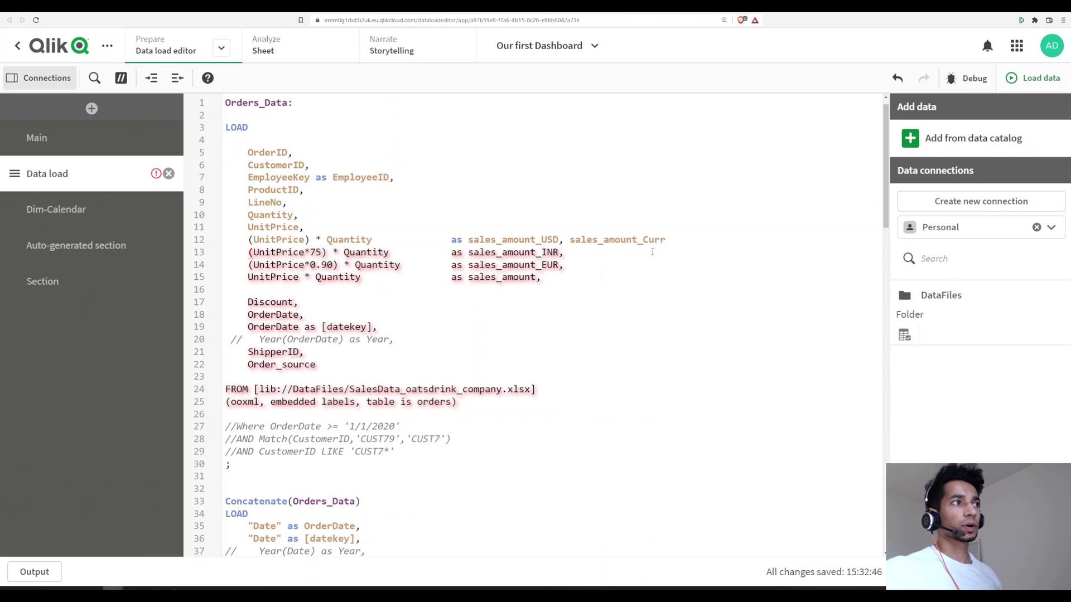
drag(643, 240, 684, 242)
click(684, 242)
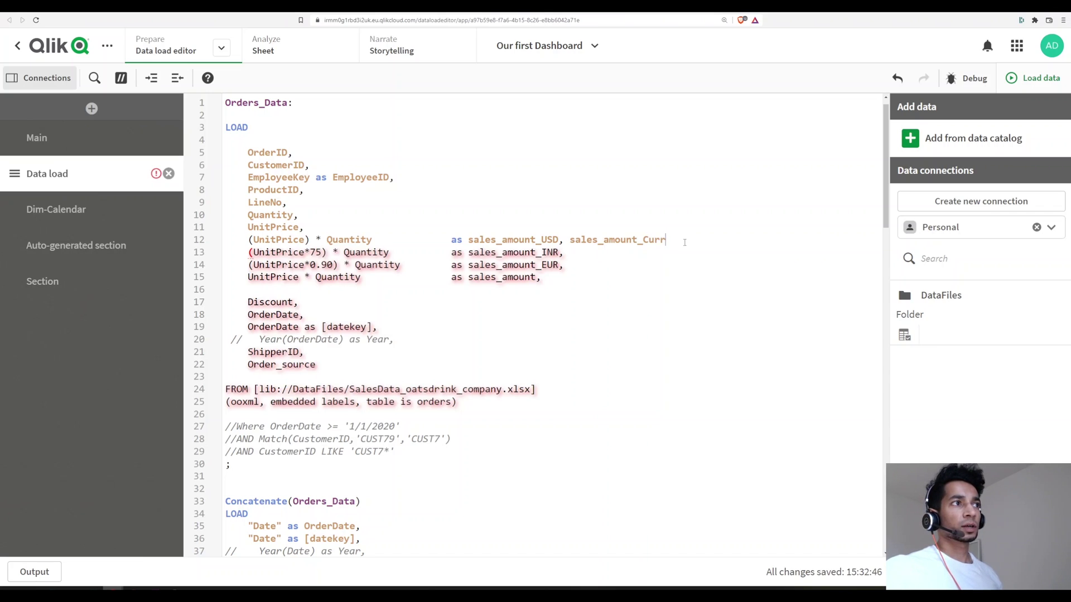
text(= usd)
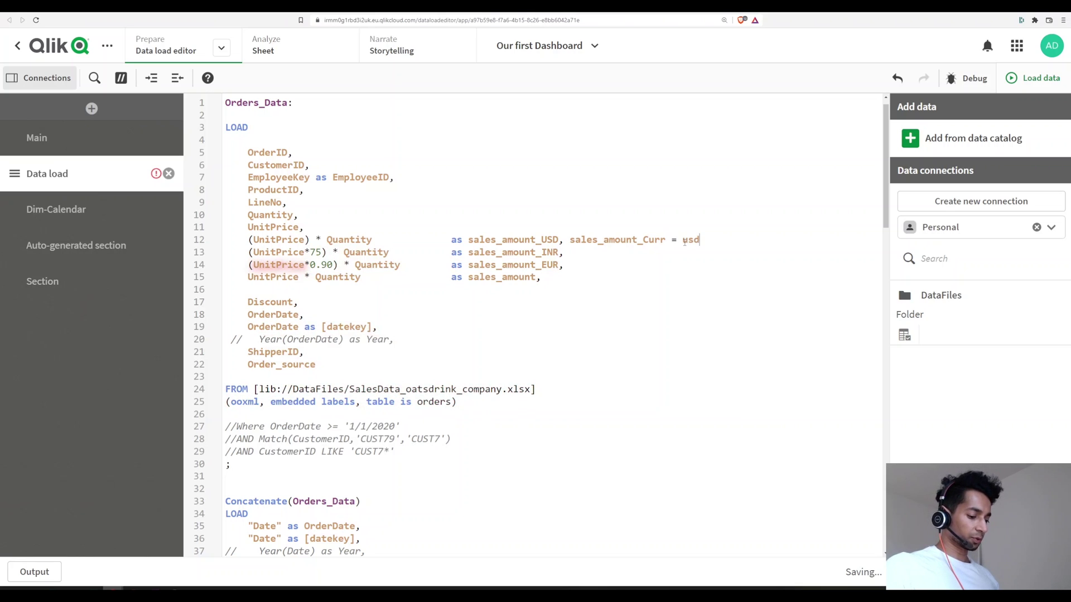
text(, eur, i)
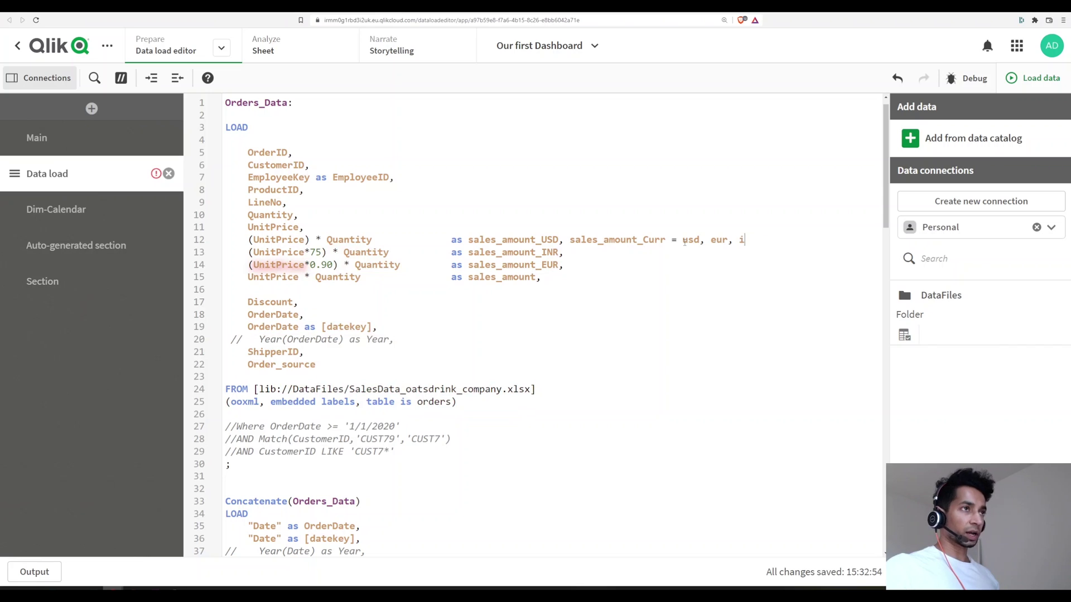
key(BackSpace)
key(BackSpace)
key(BackSpace)
key(BackSpace)
key(BackSpace)
key(BackSpace)
key(BackSpace)
key(BackSpace)
key(BackSpace)
key(BackSpace)
key(BackSpace)
key(BackSpace)
key(BackSpace)
key(BackSpace)
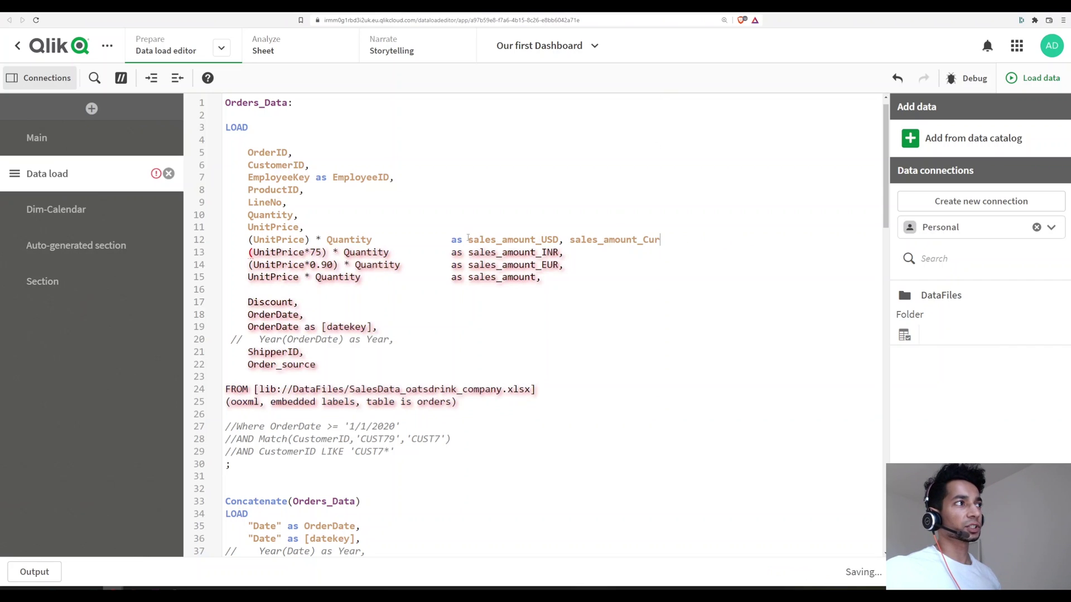
Step: Rename the new alias to sales_amount_vCurr by inserting 'v', then select it
drag(468, 239, 668, 239)
click(653, 238)
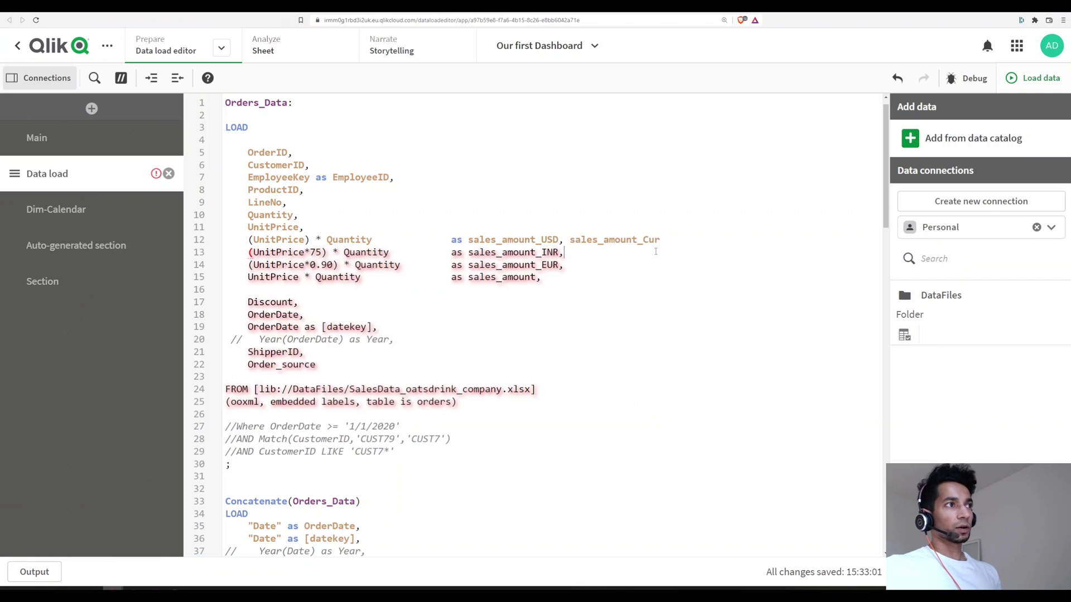
drag(643, 240, 669, 244)
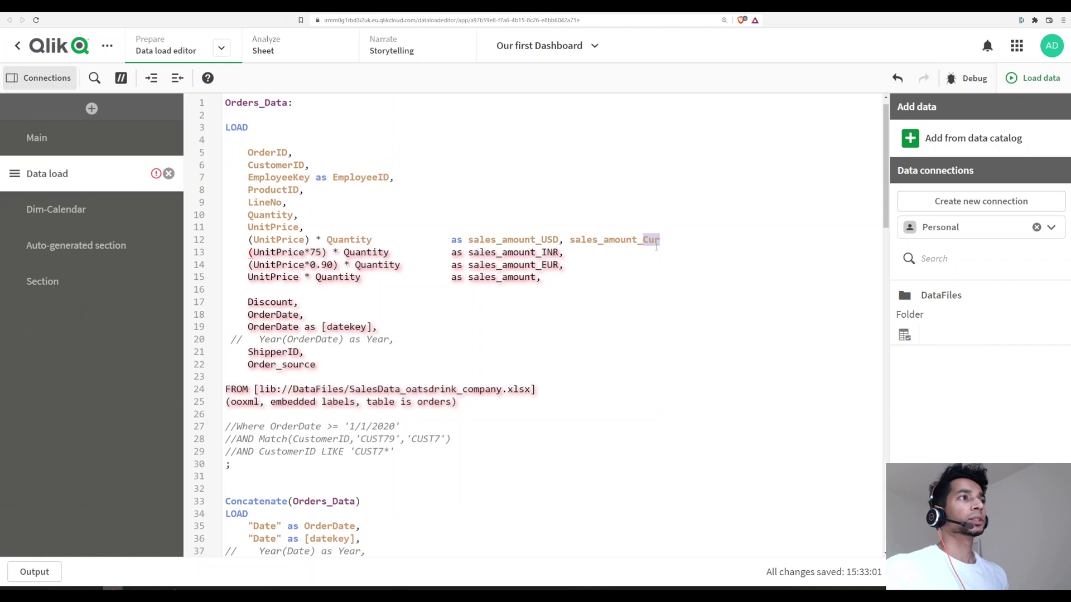
key(Left)
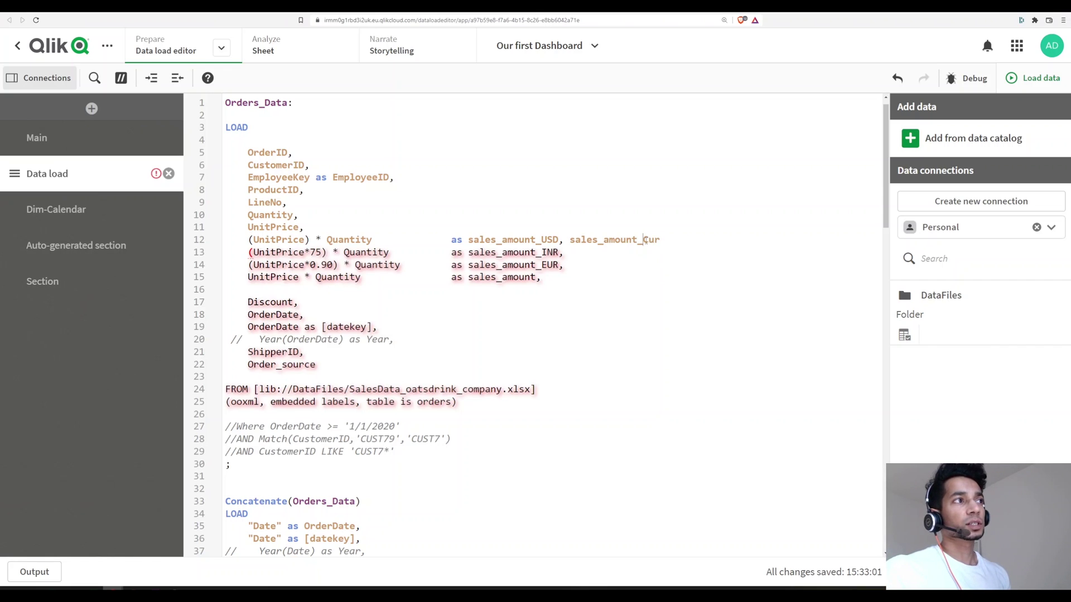
text(v)
click(669, 241)
text(r)
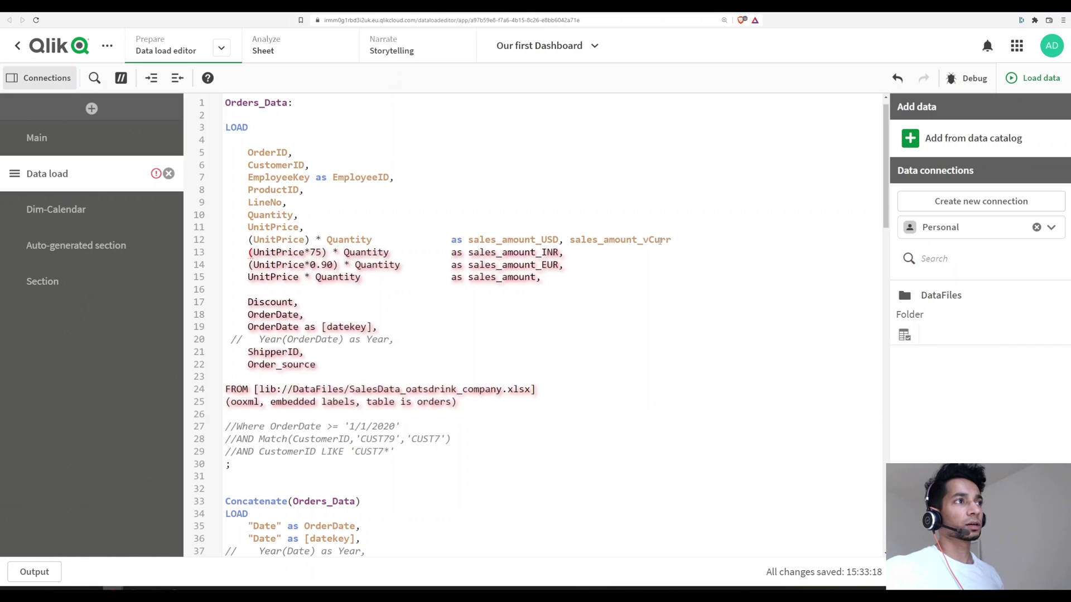
drag(643, 240, 671, 240)
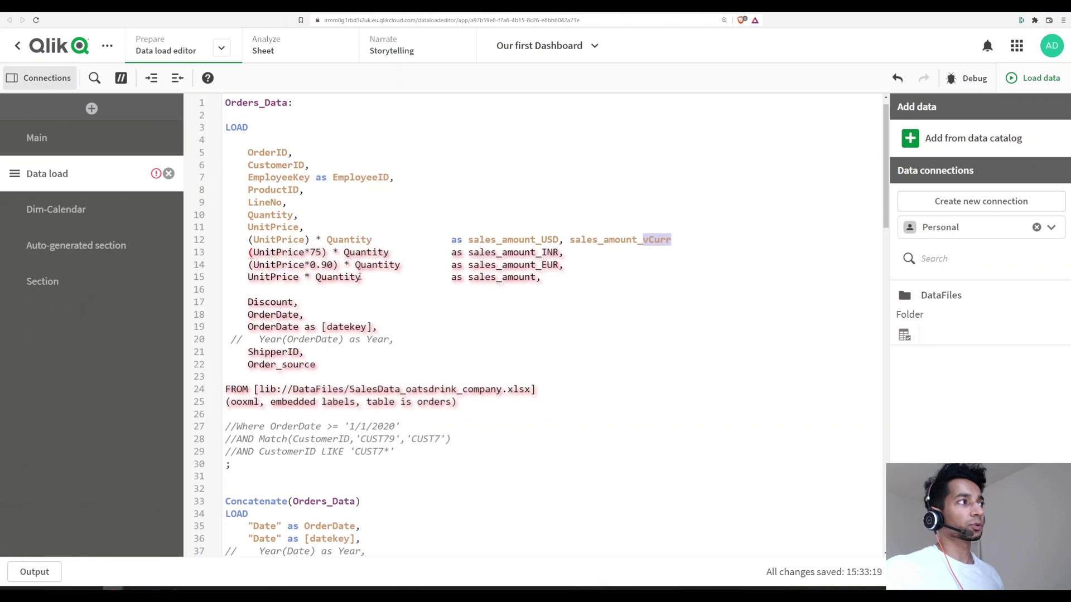
click(666, 255)
drag(570, 240, 757, 251)
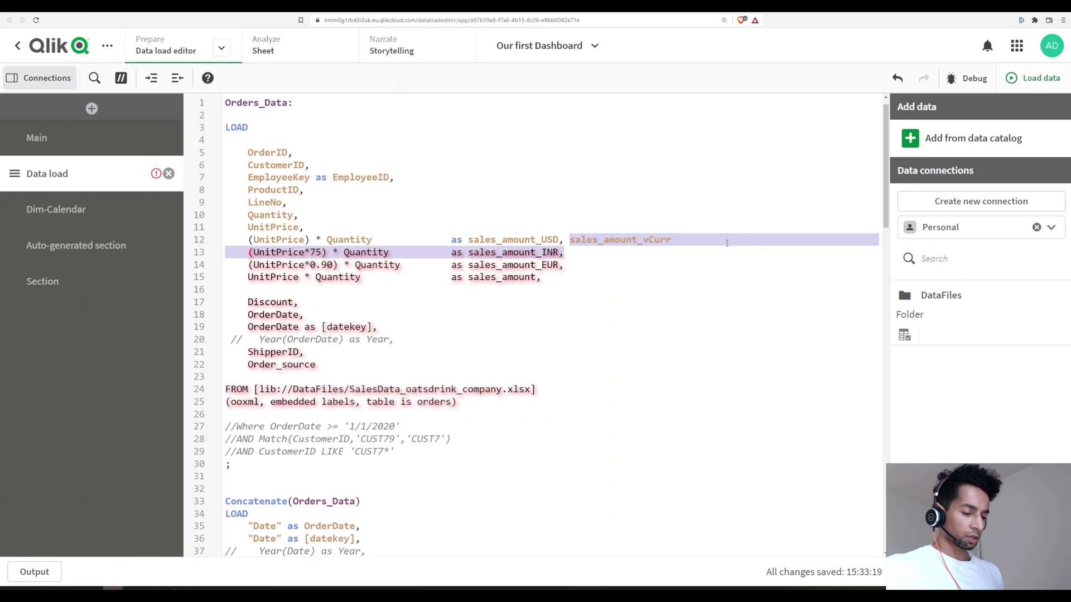
double_click(623, 240)
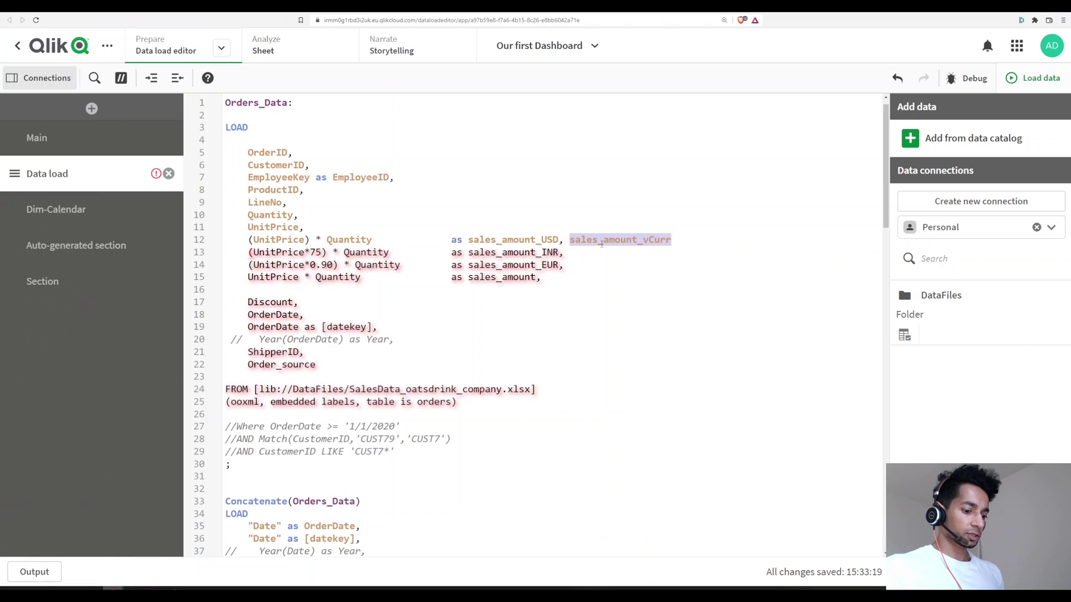
Step: Delete the sales_amount_vCurr alias and write 'set vCurr = _Curr' in the script
key(BackSpace)
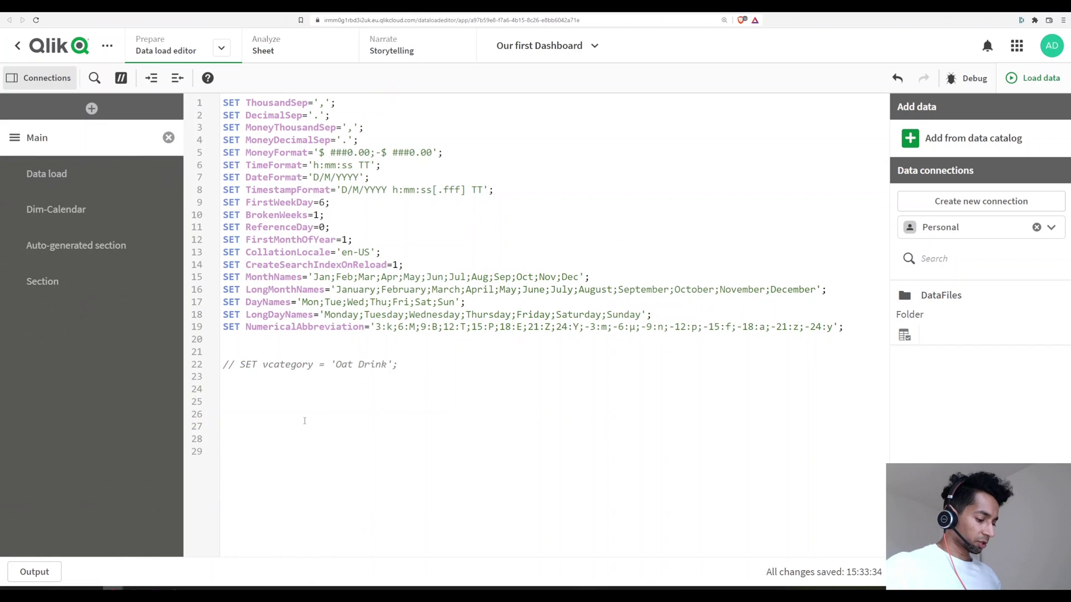
text(set)
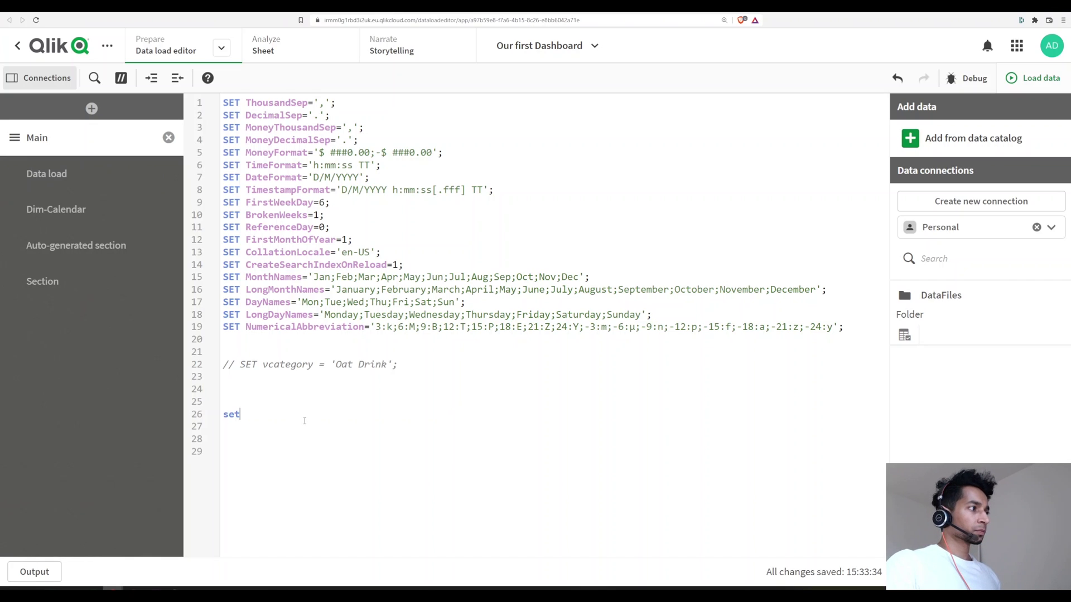
text( vCur)
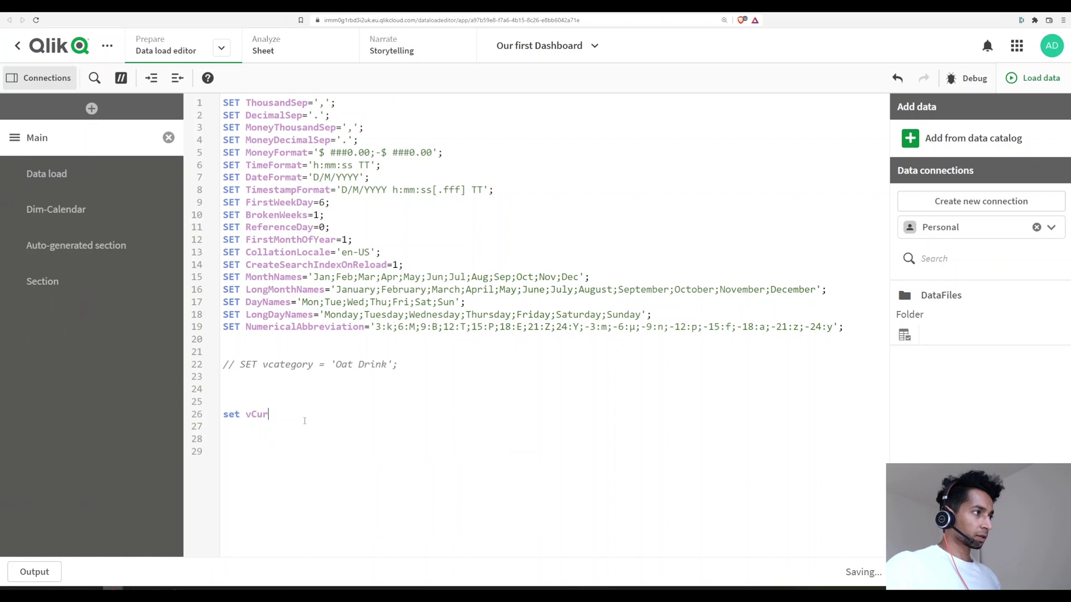
text(r =)
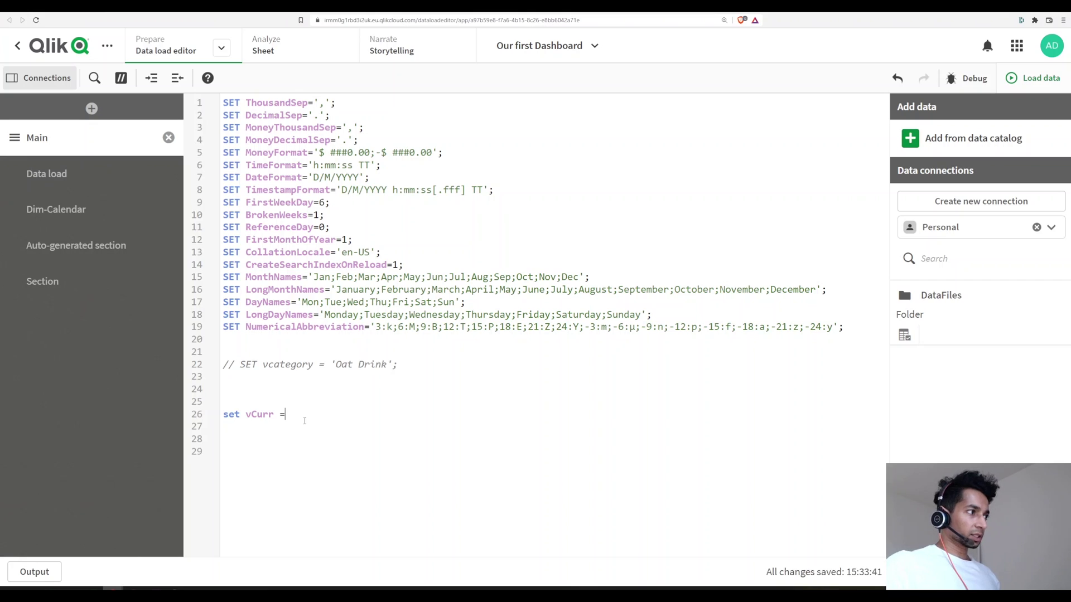
text( onl)
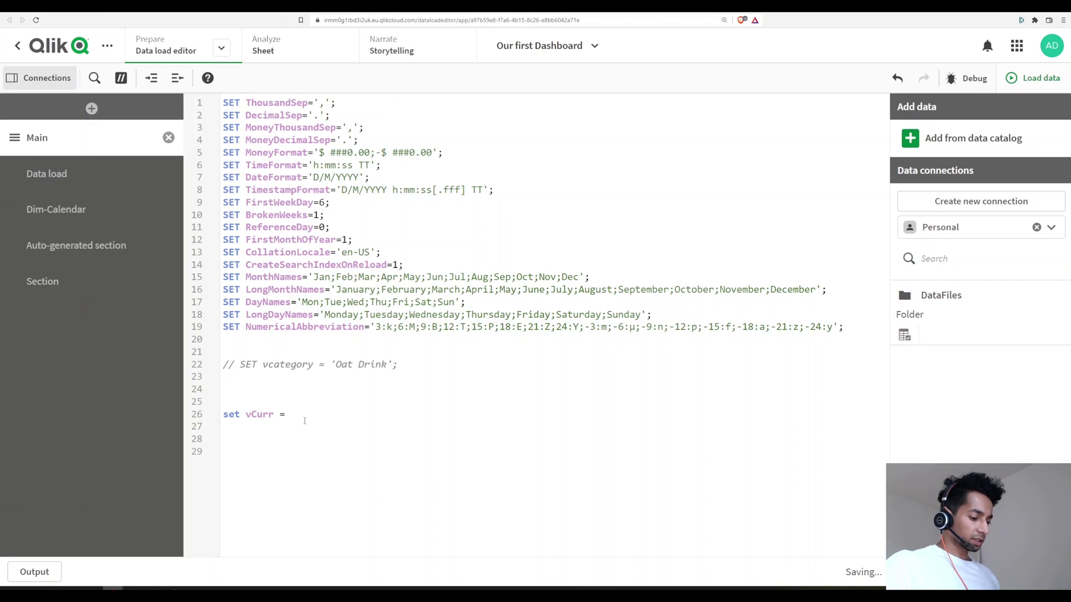
key(BackSpace)
key(BackSpace)
key(BackSpace)
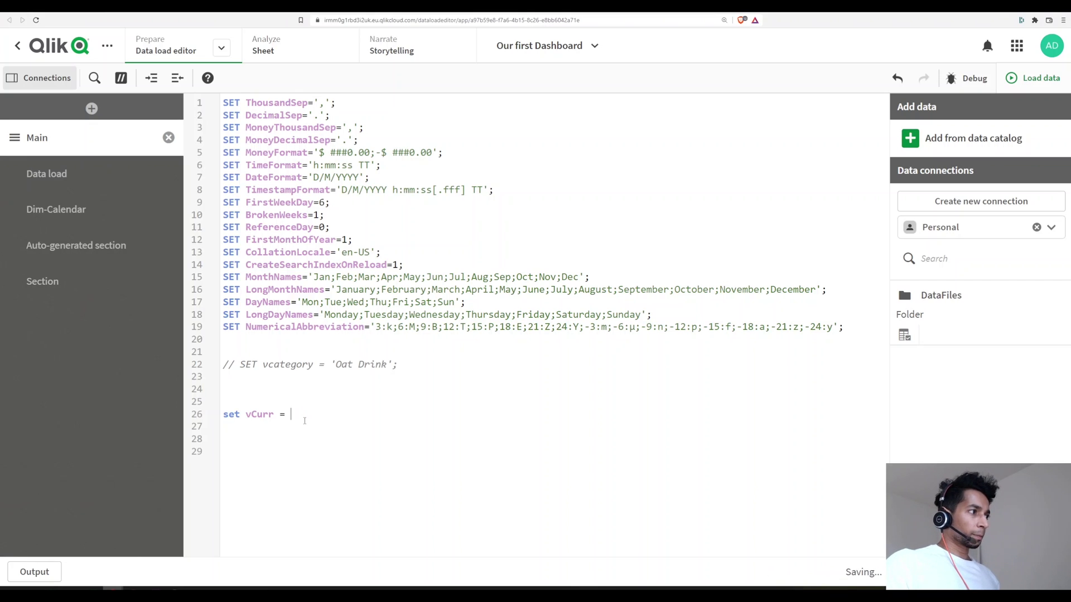
text(_Curr)
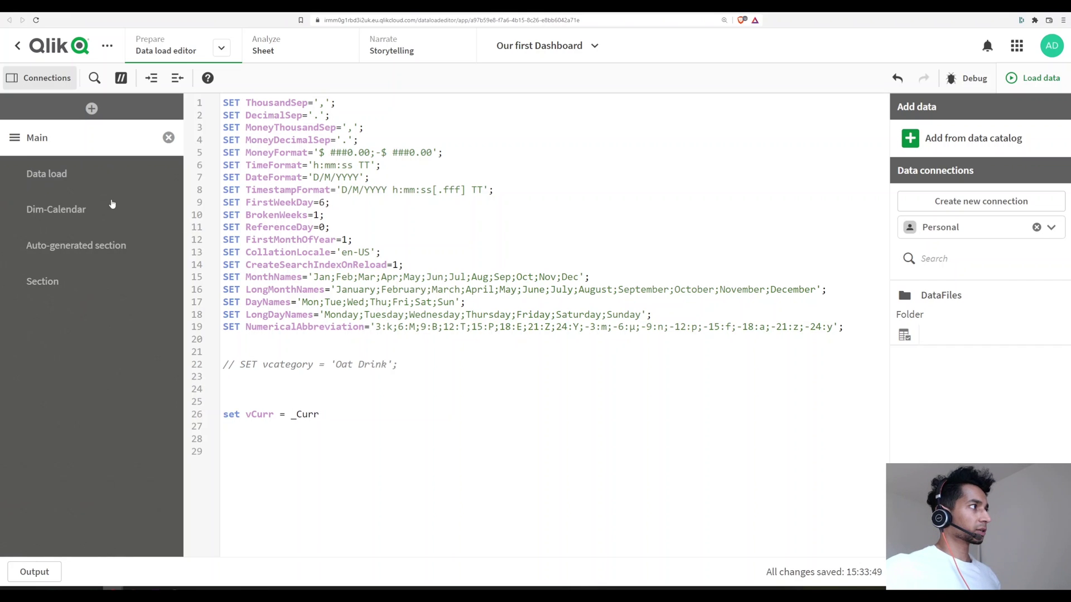
Step: Check the sales_amount_USD field in Data load, then return to the Main section
click(76, 173)
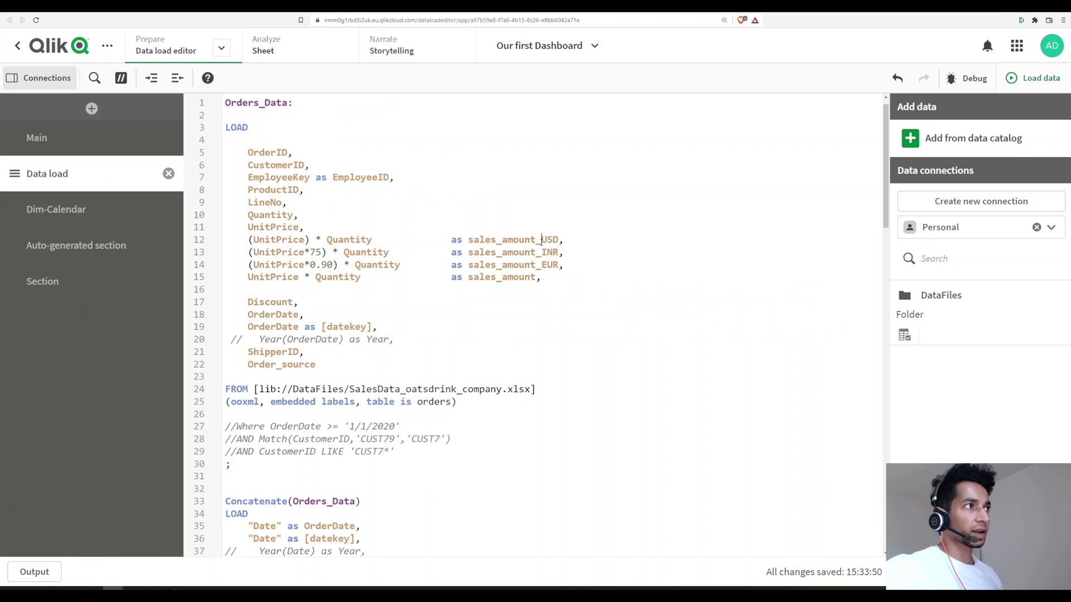
drag(541, 240, 468, 240)
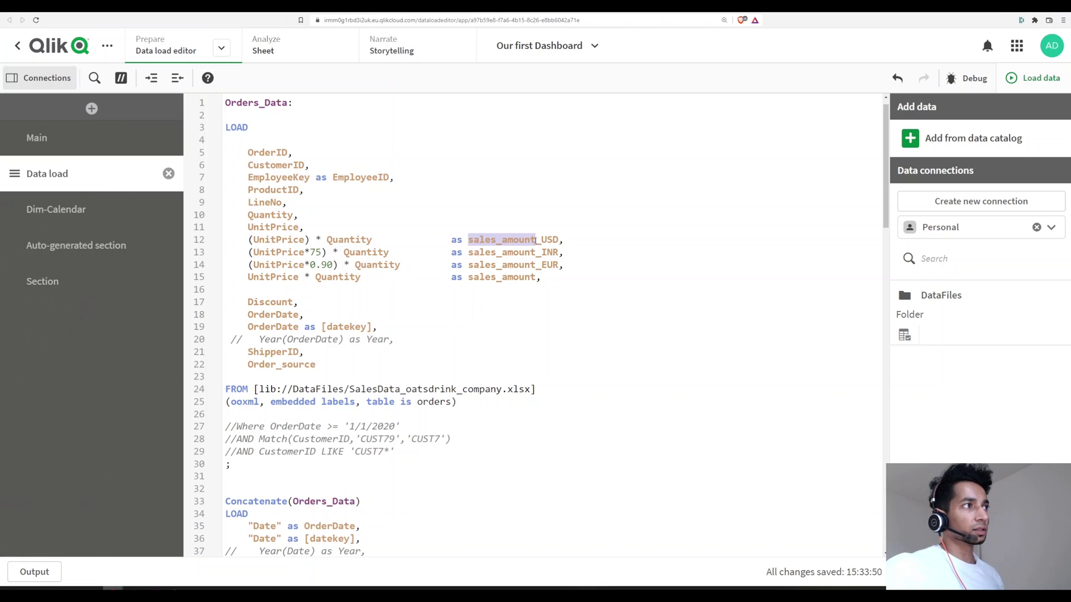
click(68, 137)
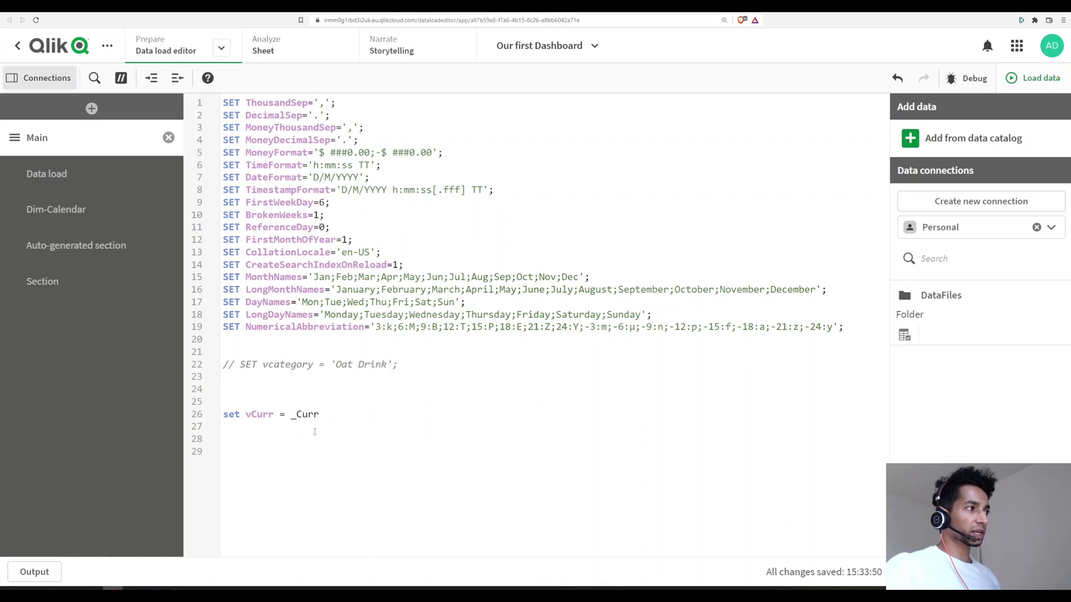
Step: Wrap _Curr in Only() on line 26, making 'set vCurr = Only(_Curr);'
text(On)
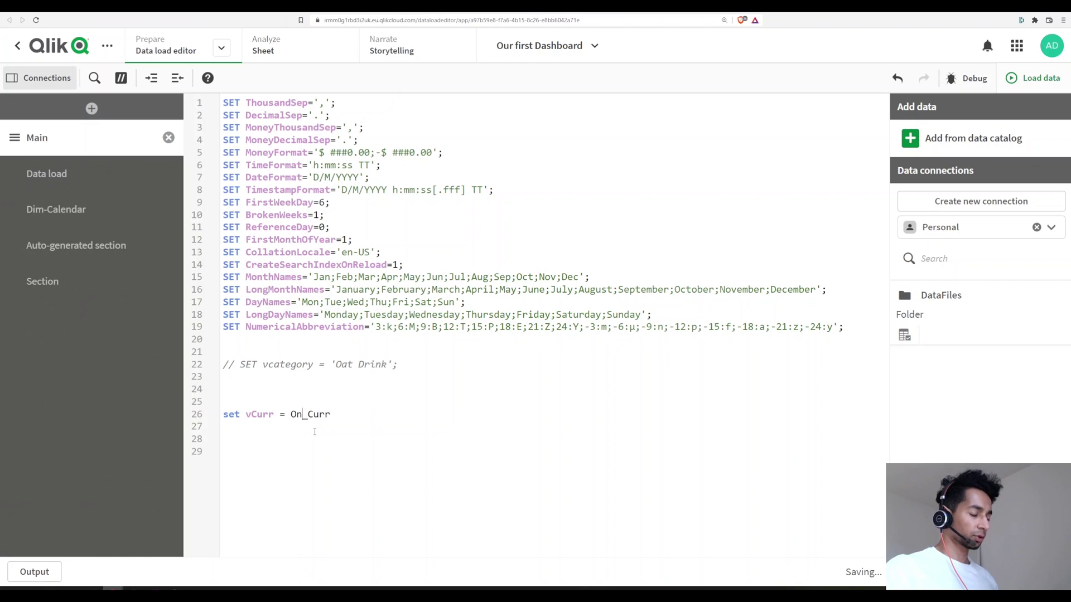
text(y)
key(BackSpace)
text(ly()
key(End)
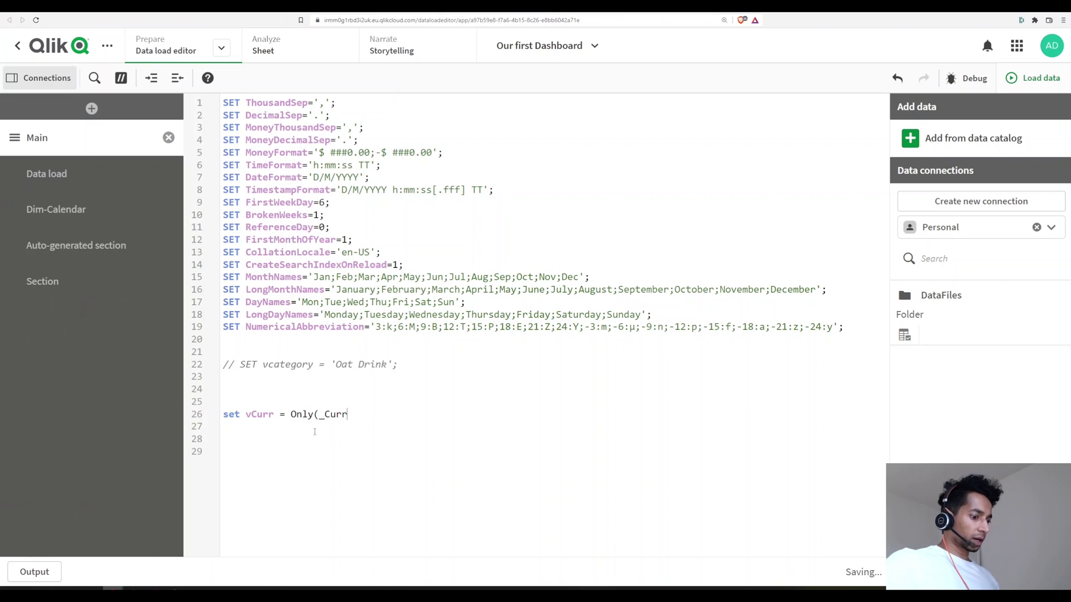
text();)
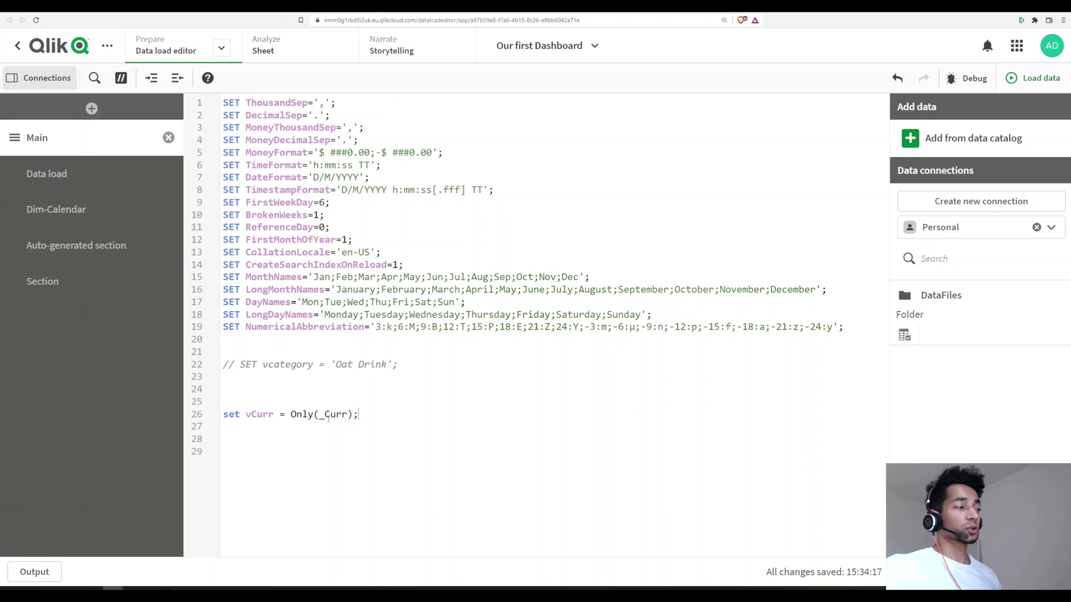
Step: Insert '=' before Only so vCurr reads =Only(_Curr)
drag(312, 414, 291, 414)
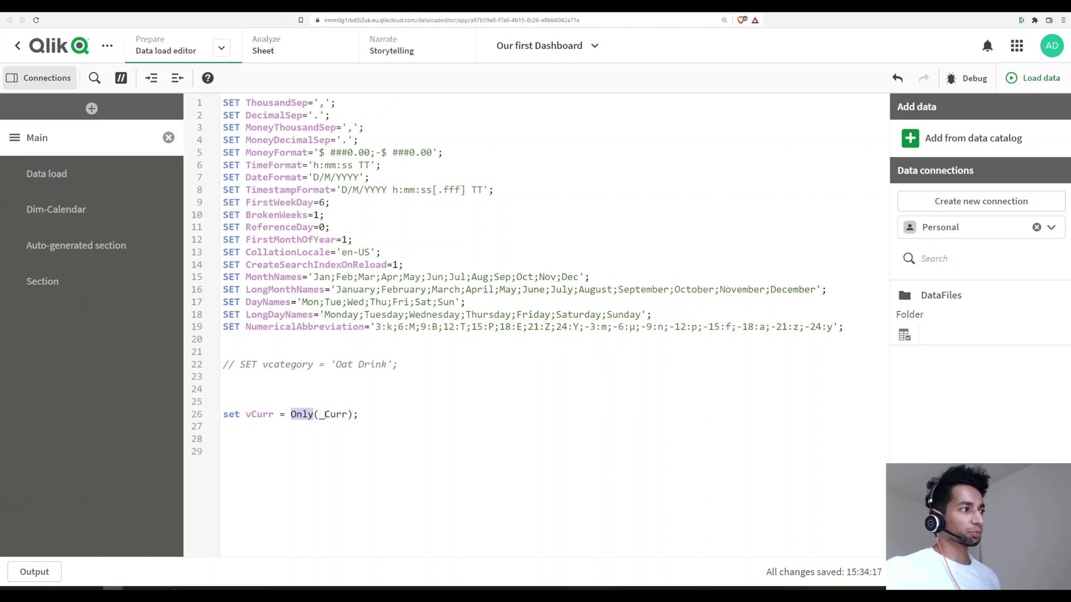
click(357, 444)
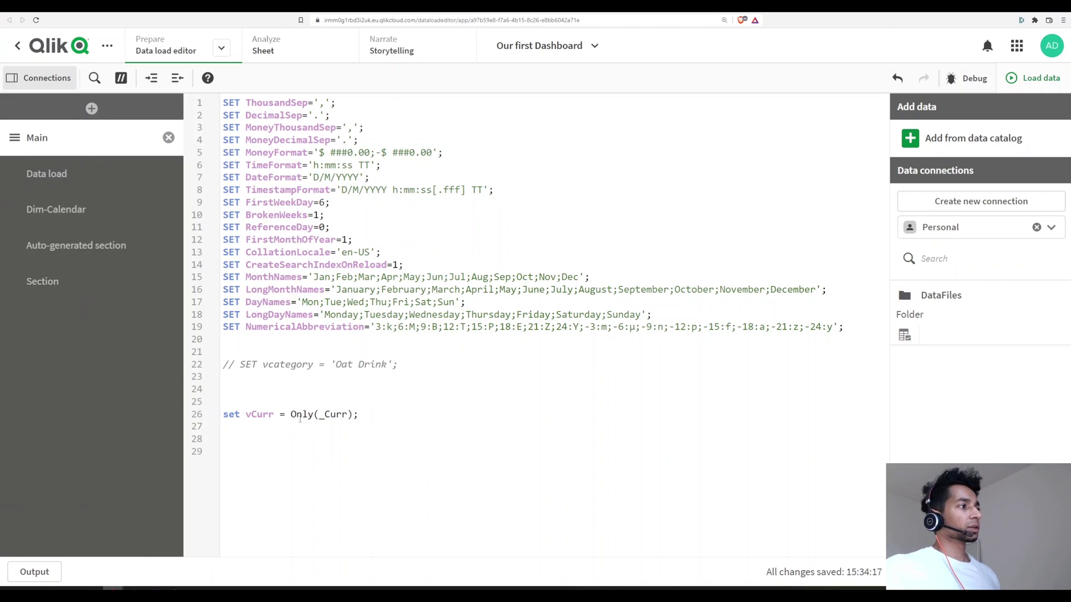
drag(290, 414, 347, 414)
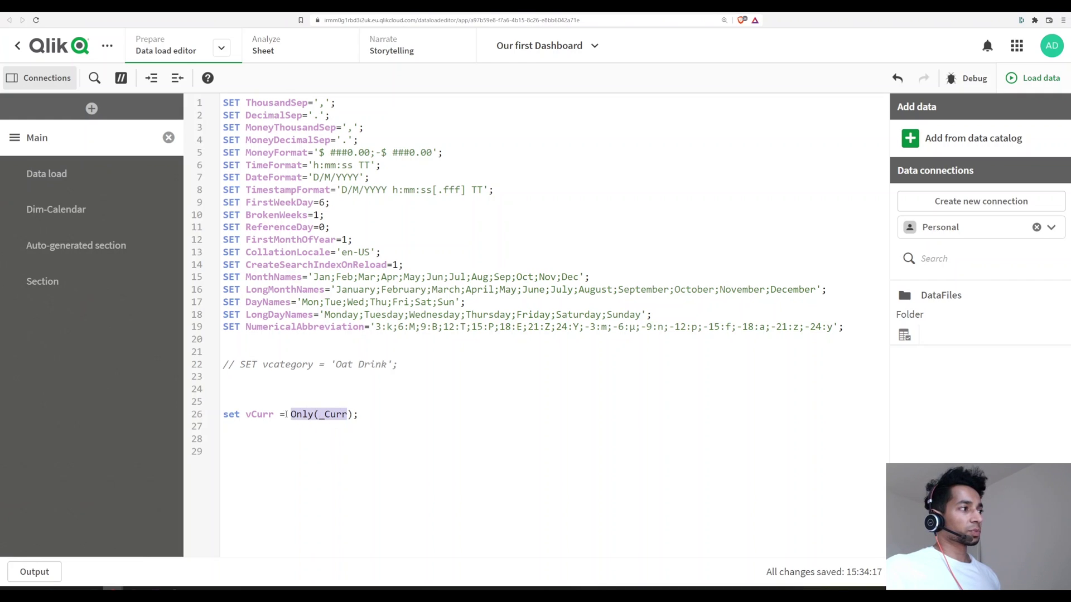
key(Left)
text(=)
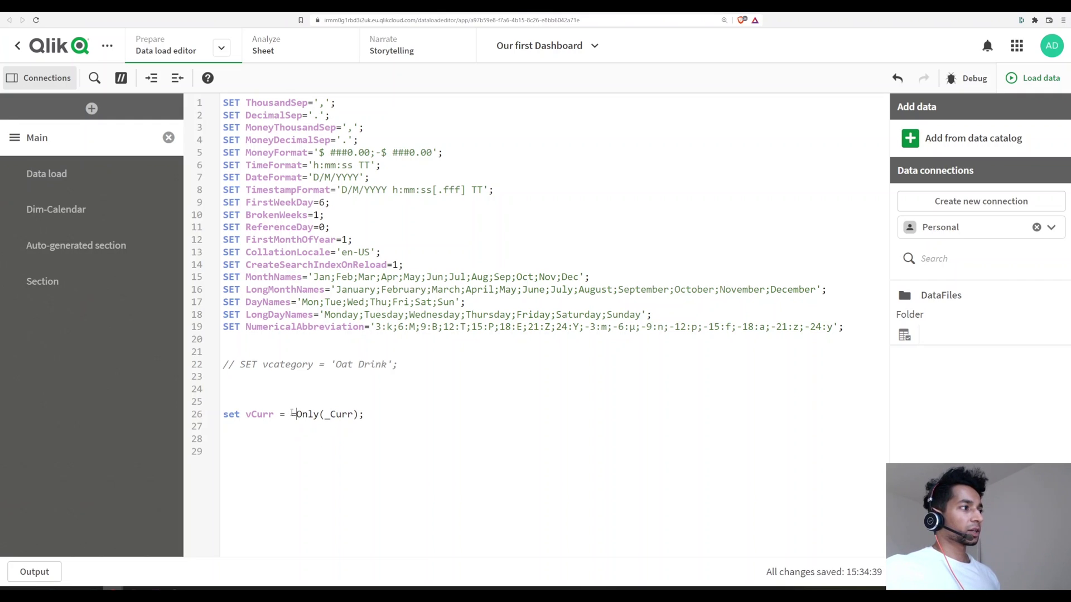
drag(246, 416, 355, 415)
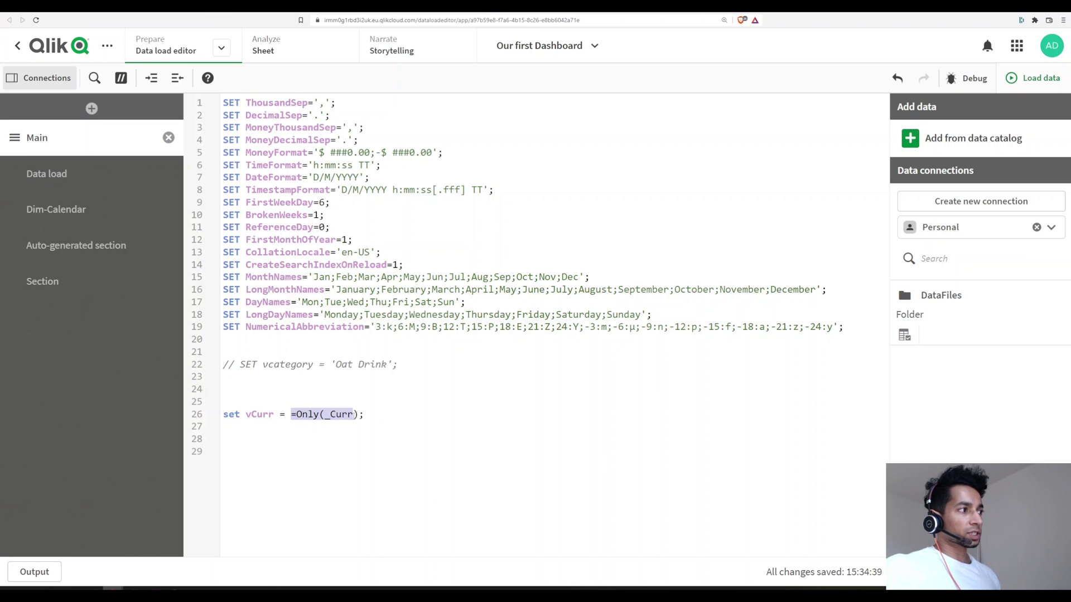
click(342, 416)
Step: Review the Data load and Dim-Calendar sections, then add blank lines at the end of Main
click(87, 163)
drag(541, 239, 553, 265)
click(95, 217)
click(68, 150)
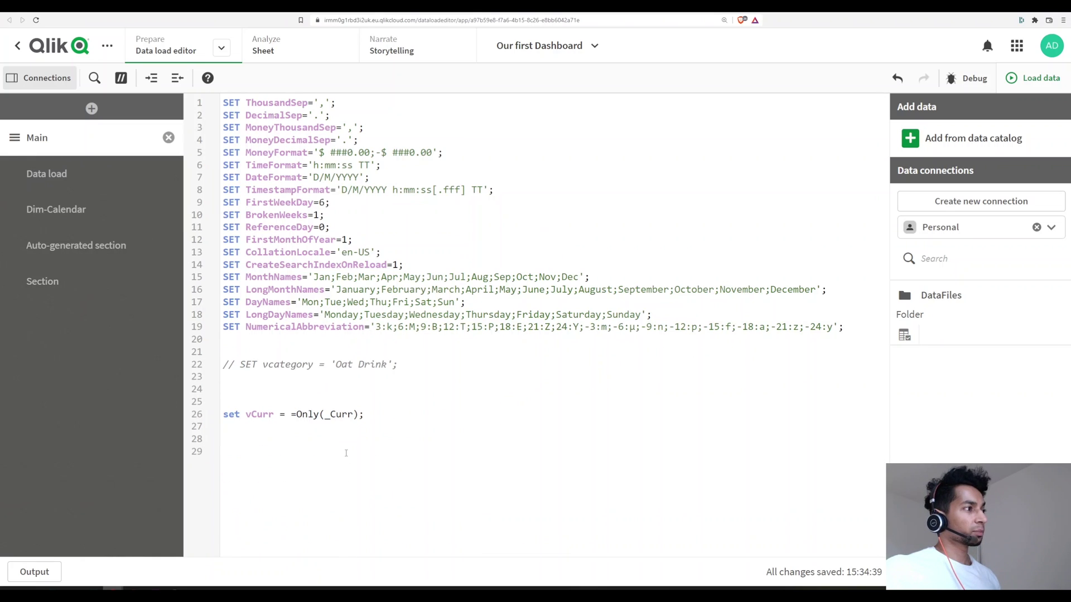
click(375, 414)
key(Return)
key(Return)
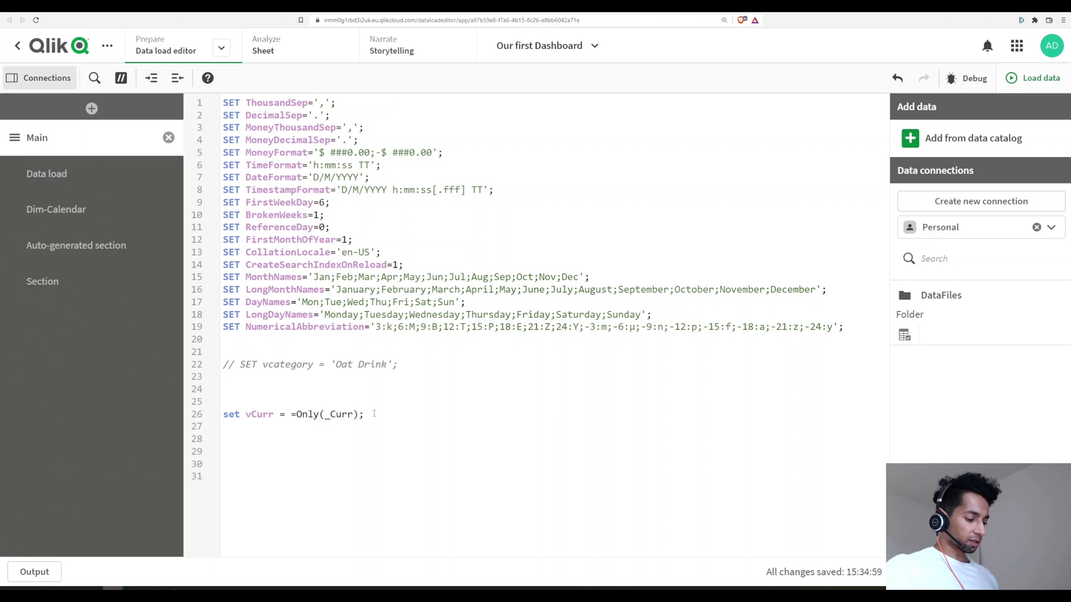
Step: Write a 'Curr:' label with 'Load * inline [ ]' and a closing semicolon
text(Curr:)
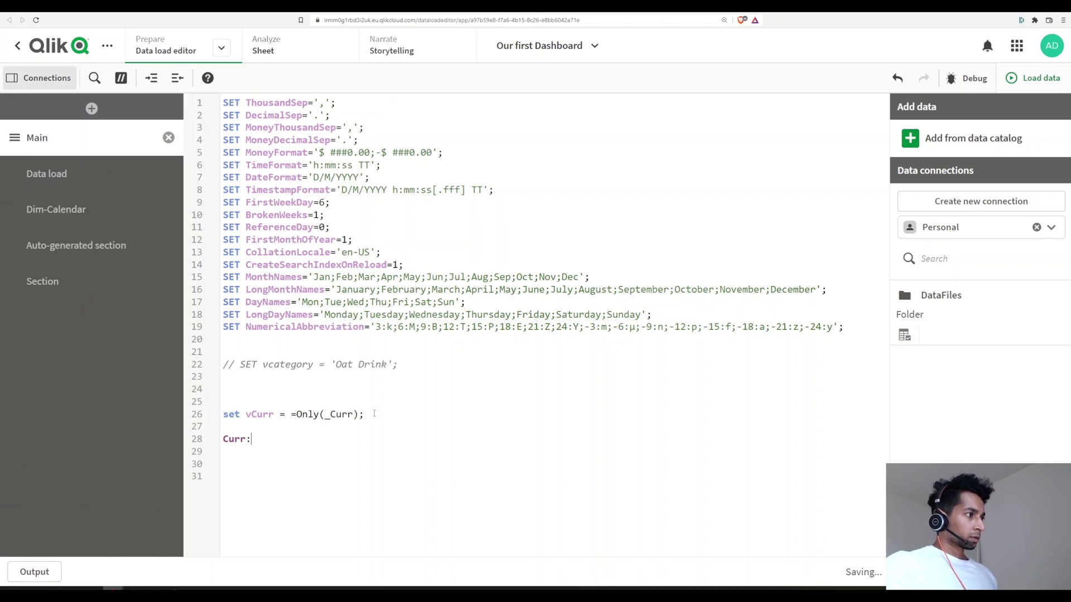
key(Return)
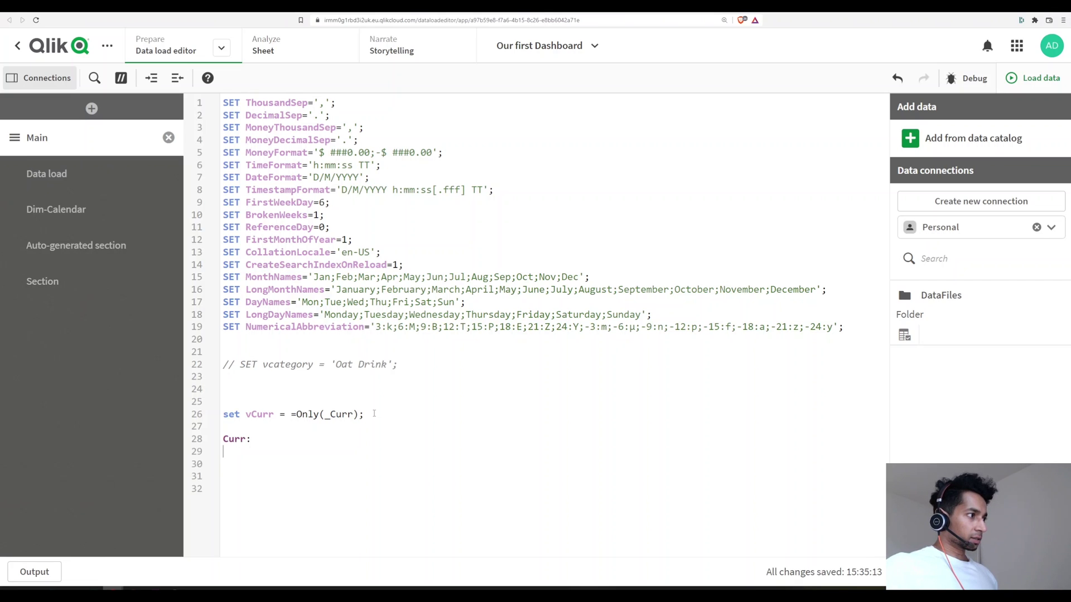
text(load)
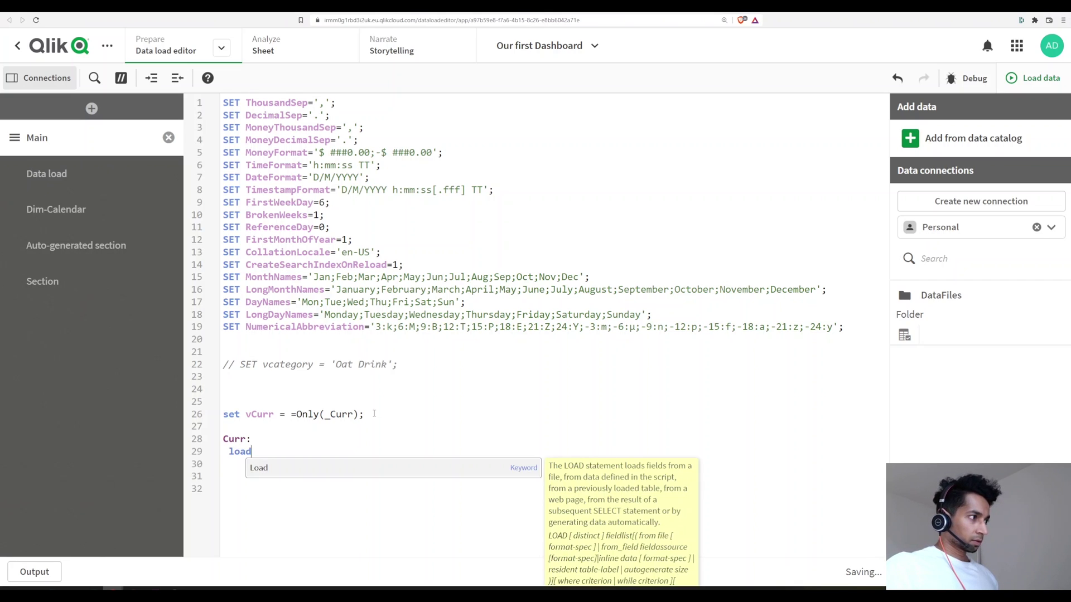
key(Return)
text(* inline )
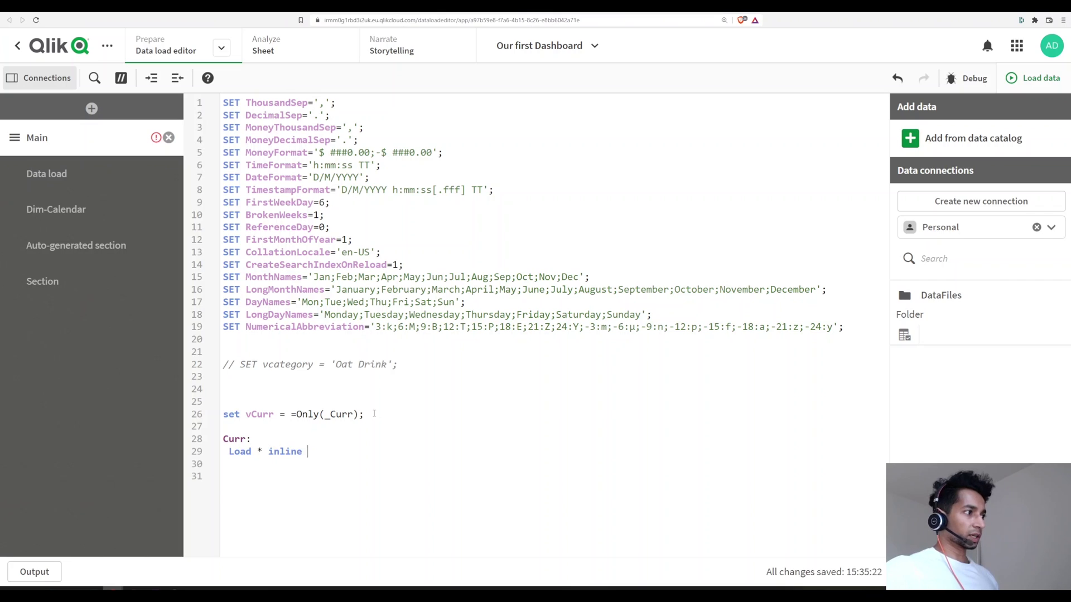
text([])
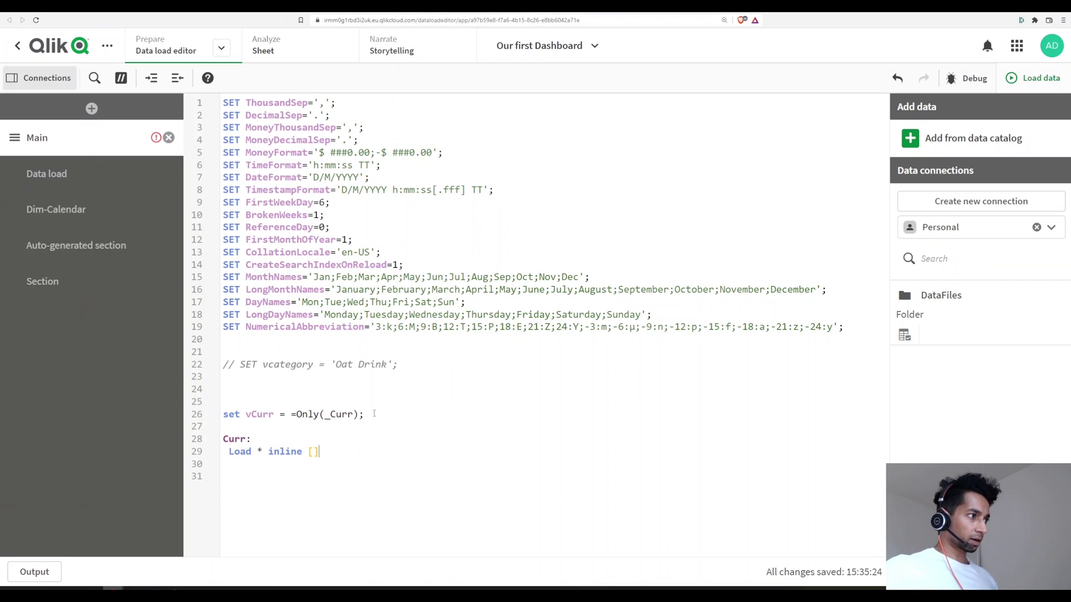
key(Left)
key(Return)
key(Return)
key(Return)
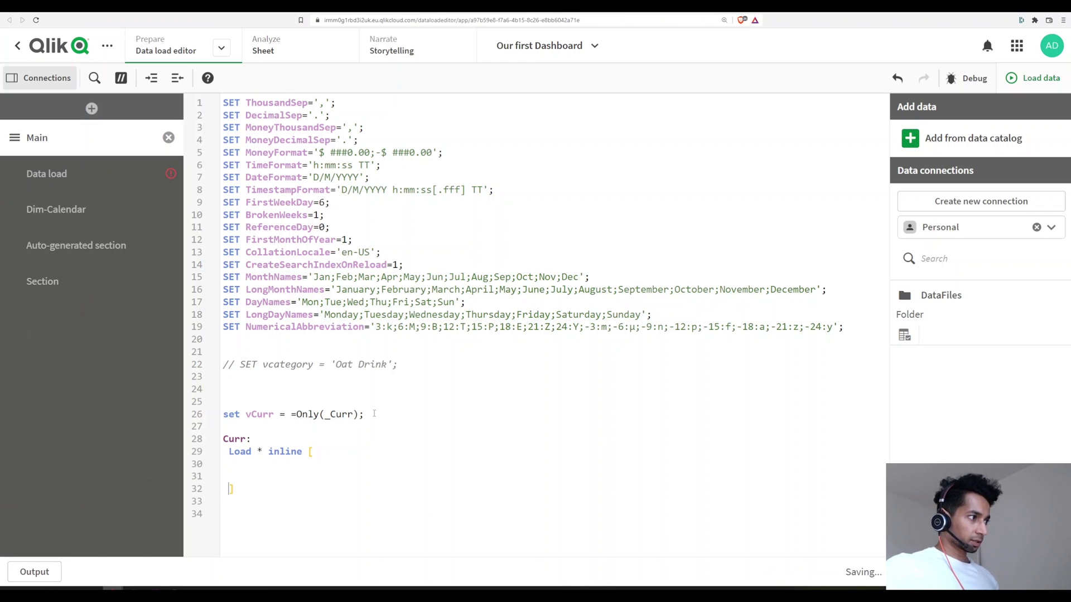
key(Return)
text(;)
key(Up)
key(Up)
key(Up)
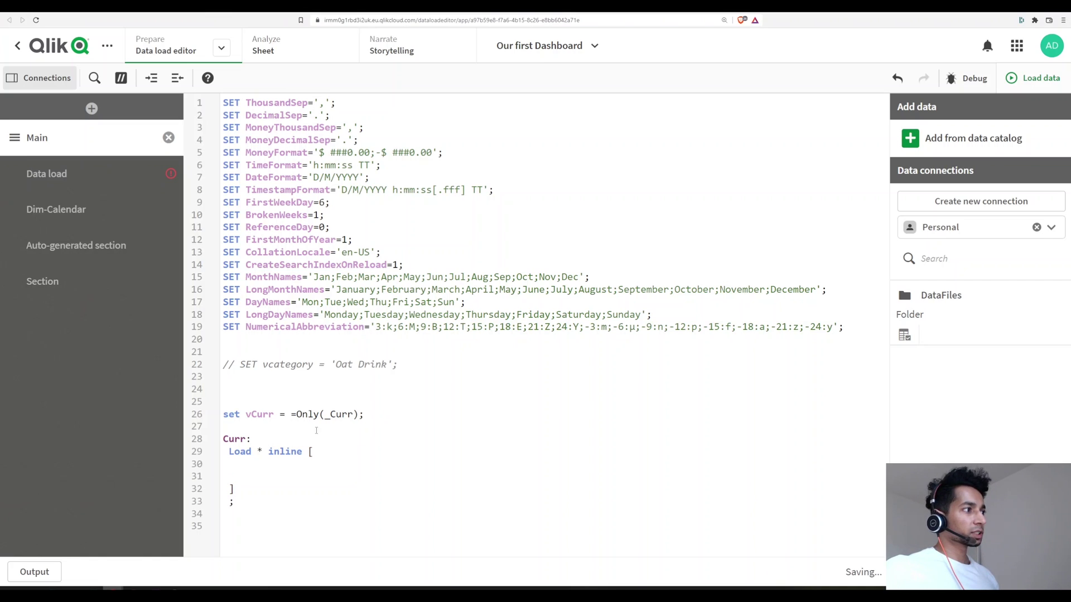
Step: Paste _Curr from line 26 as the inline table's header
drag(325, 414, 352, 414)
key(ctrl+c)
click(245, 465)
key(ctrl+v)
key(Return)
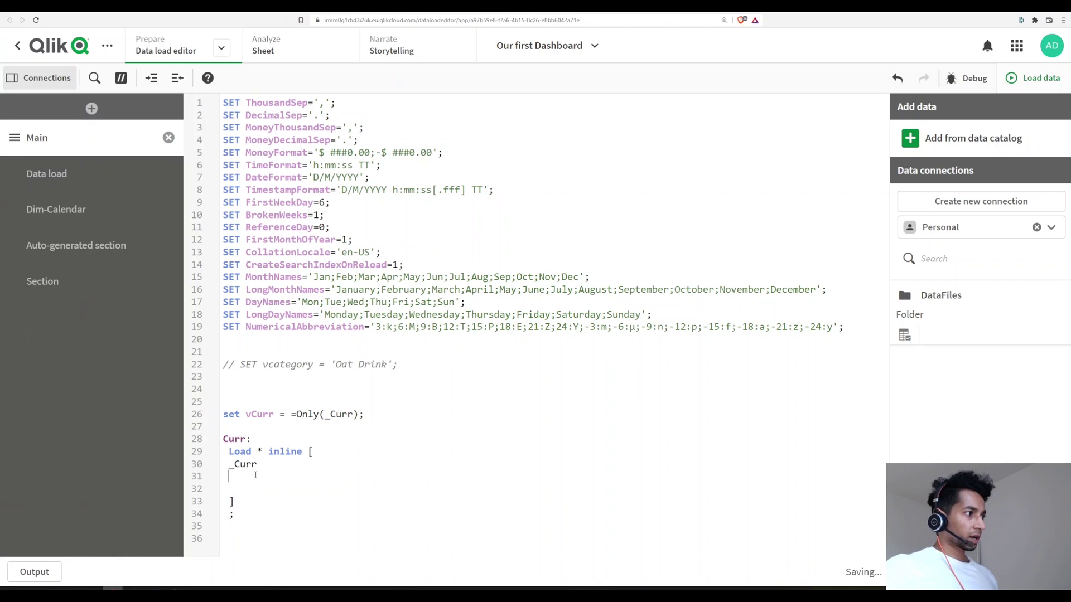
click(86, 184)
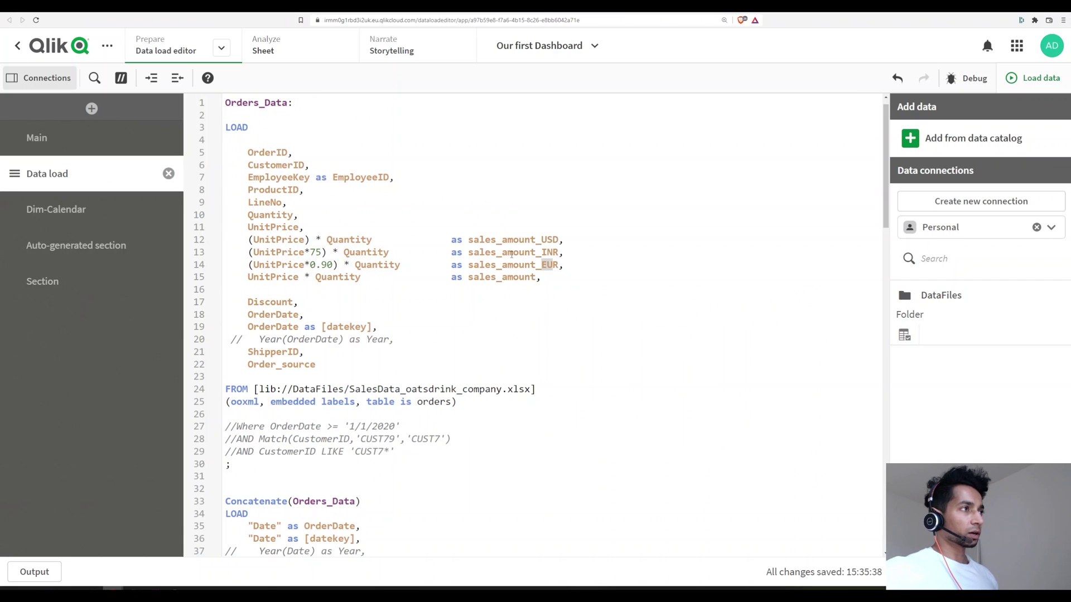
Step: Enter USD, EUR, GBP and INR on separate lines below the _Curr header
drag(541, 239, 557, 239)
key(ctrl+c)
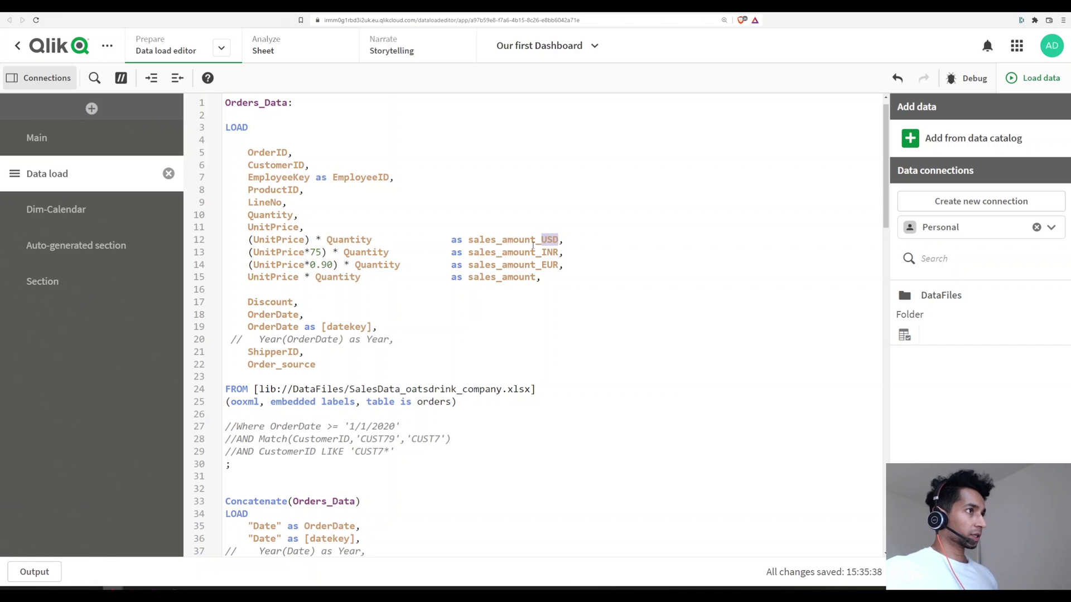
click(86, 212)
click(64, 143)
click(240, 482)
key(ctrl+v)
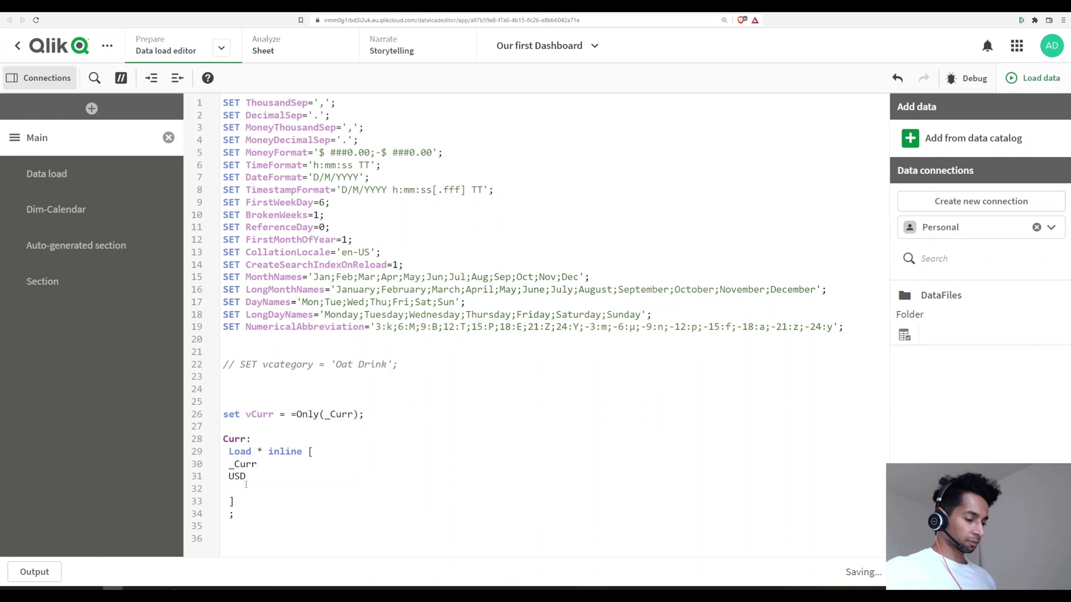
key(Return)
text(EUR)
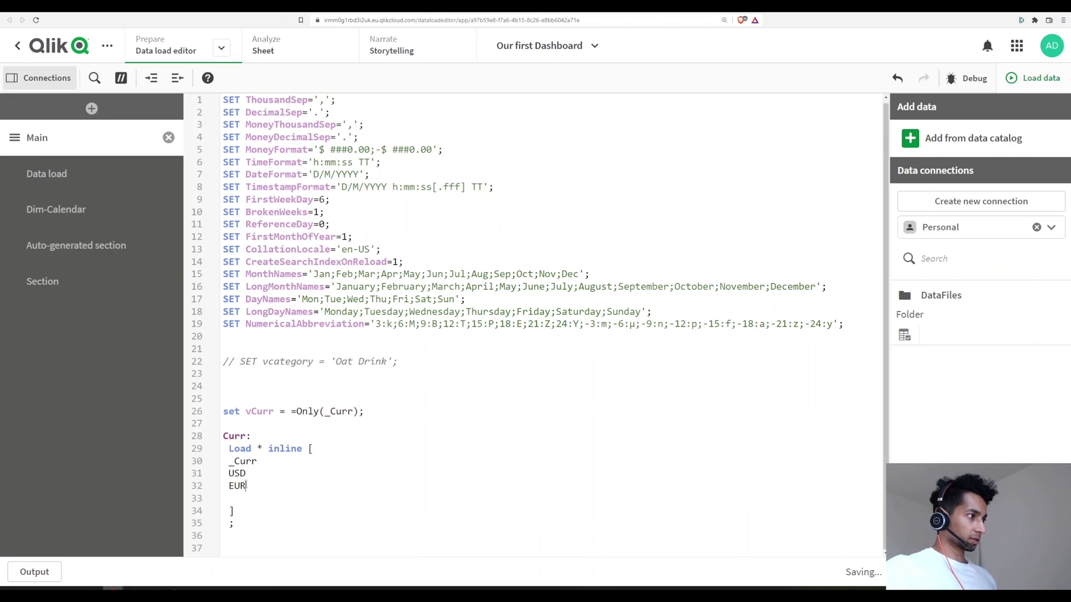
key(Return)
text(GBP  )
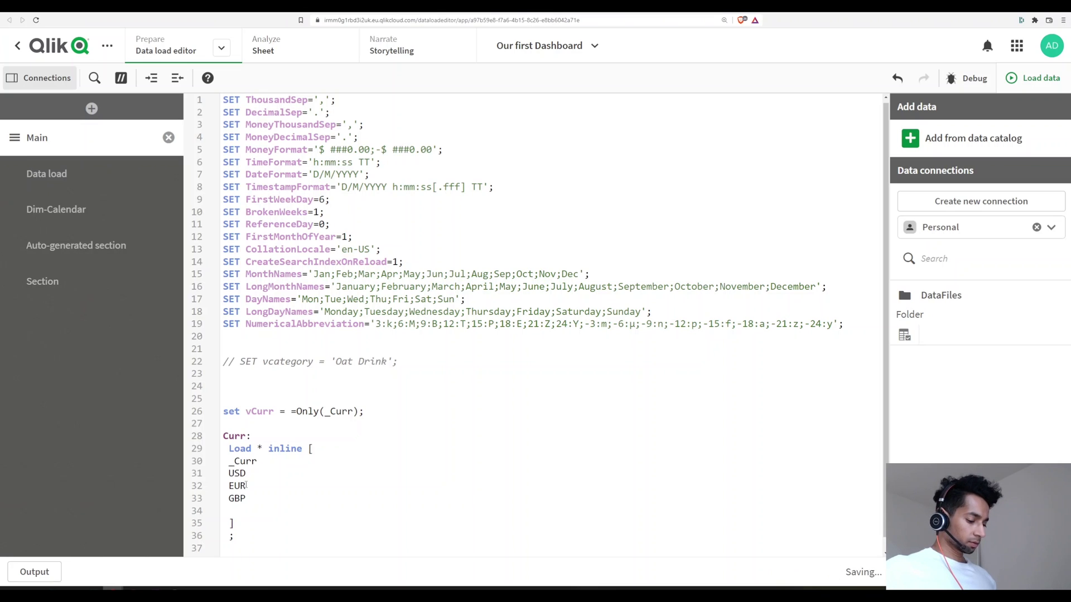
text(INR)
key(Return)
key(BackSpace)
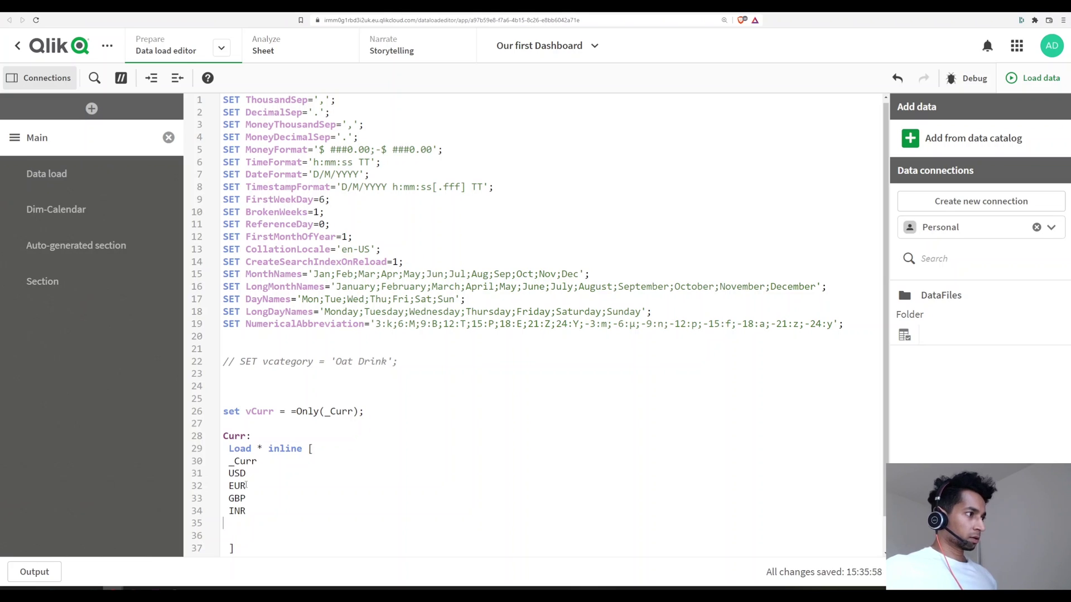
Step: Review the inline values, the _Curr header and the vCurr variable on line 26
scroll(246, 485, down, 1)
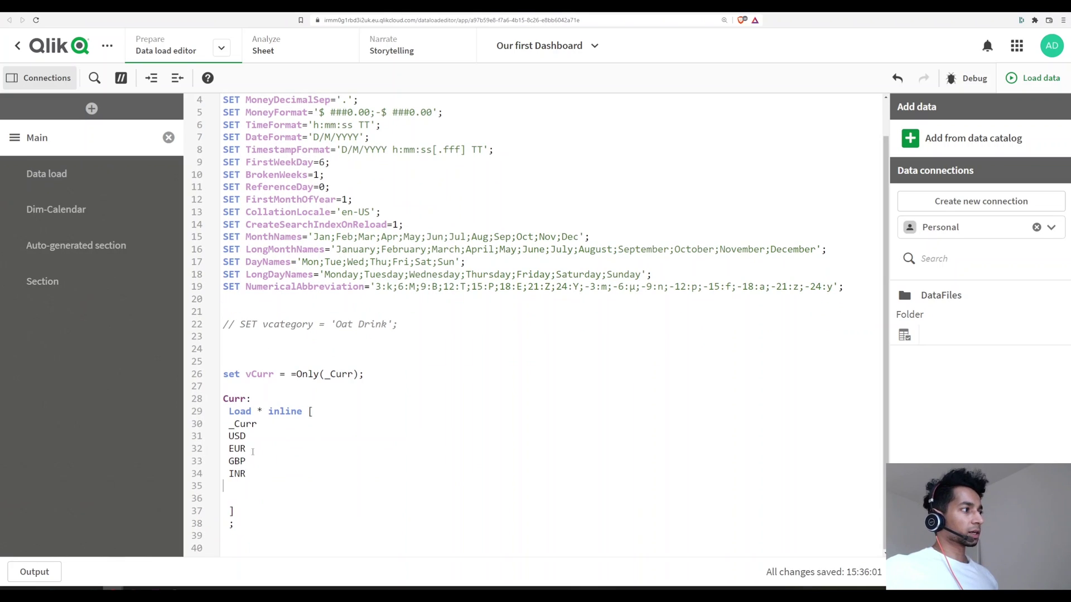
drag(228, 437, 246, 474)
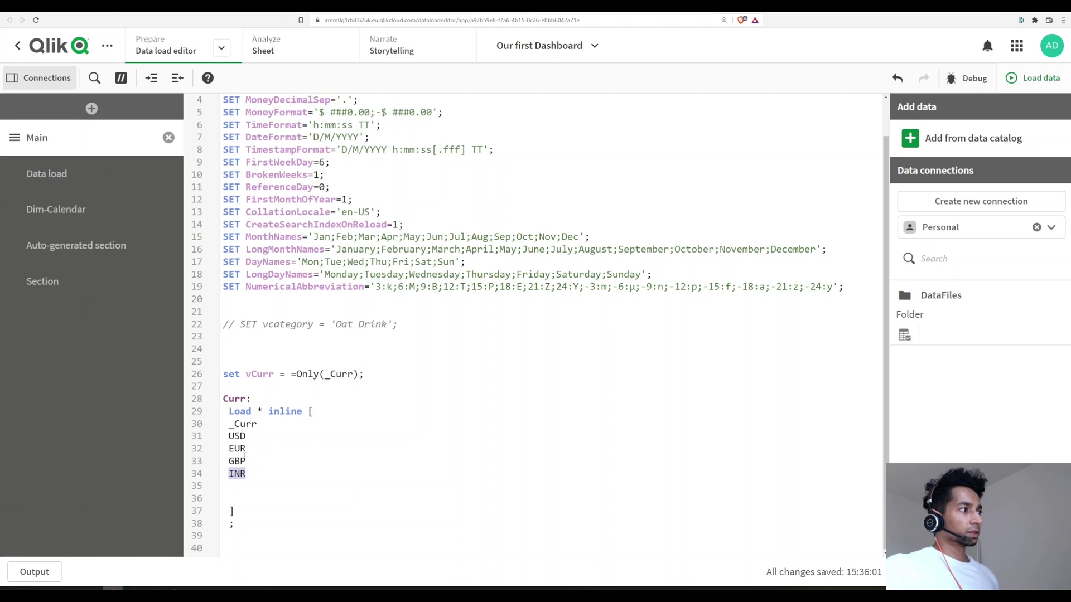
drag(257, 424, 229, 424)
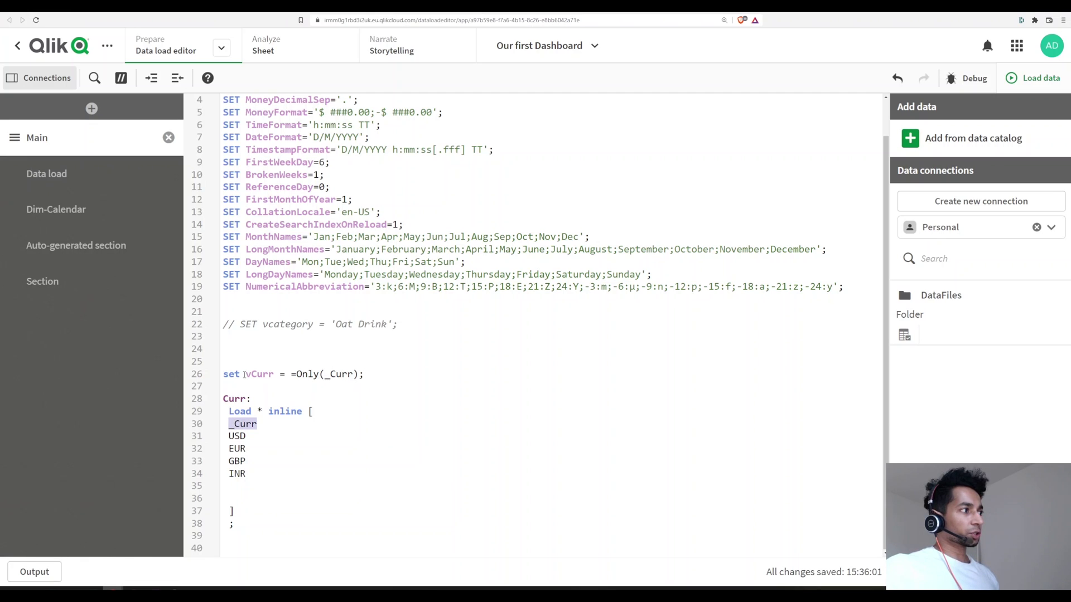
drag(245, 374, 275, 377)
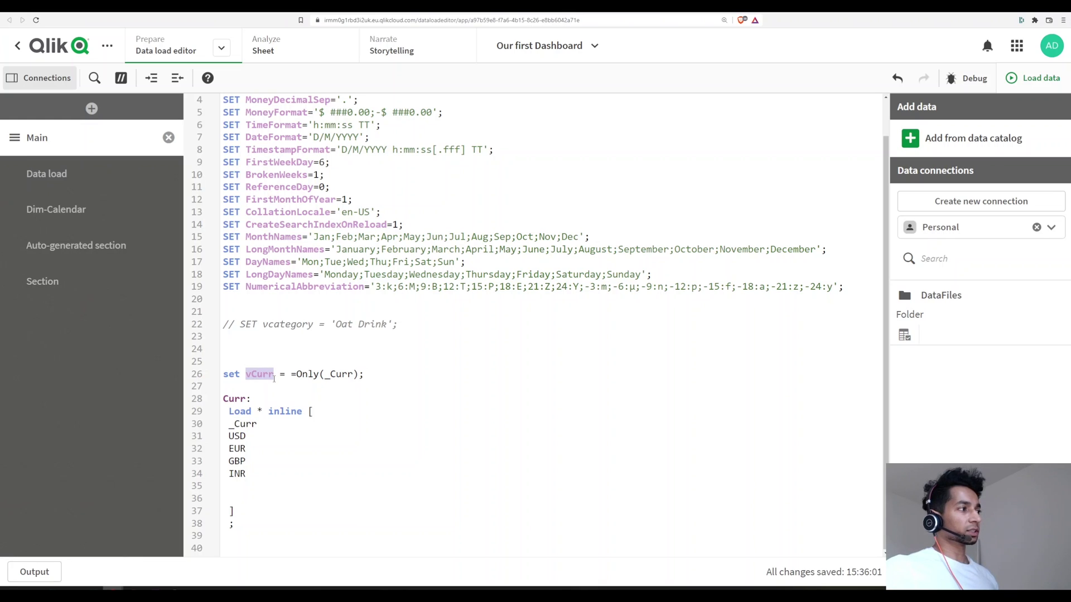
Step: Rename the inline table header on line 30 from _Curr to Curr
click(241, 434)
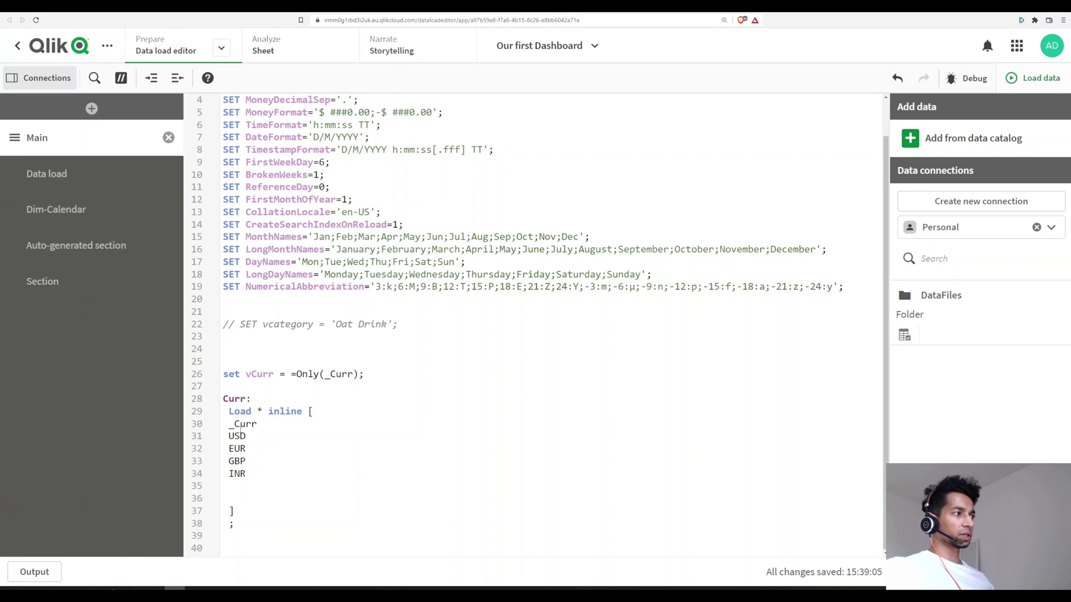
click(235, 426)
key(BackSpace)
key(BackSpace)
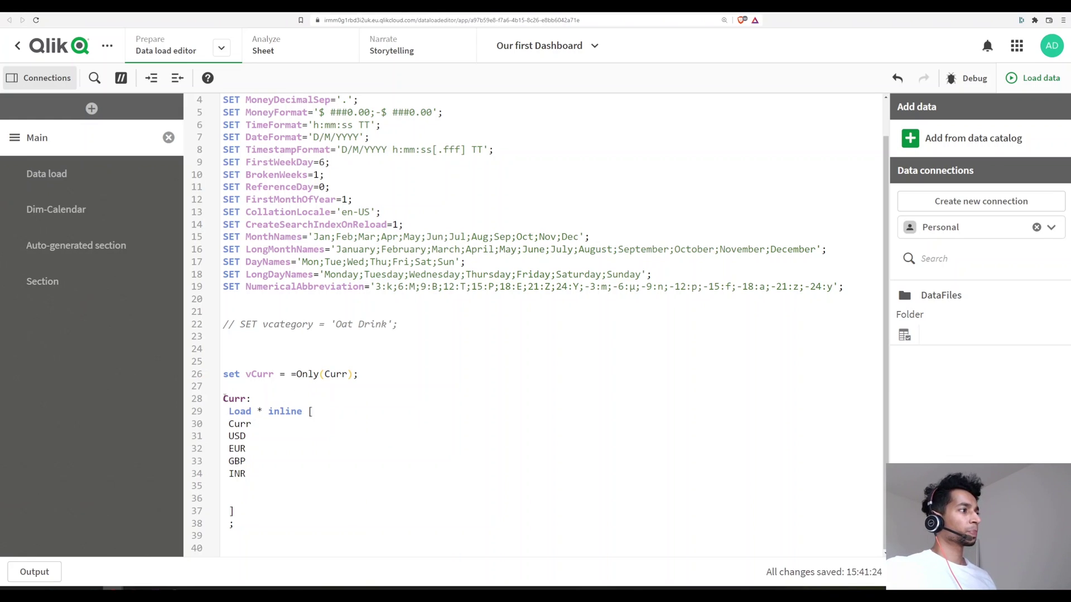
Step: Check the sales_amount_USD field in the Data load section, then reload the app data
click(99, 184)
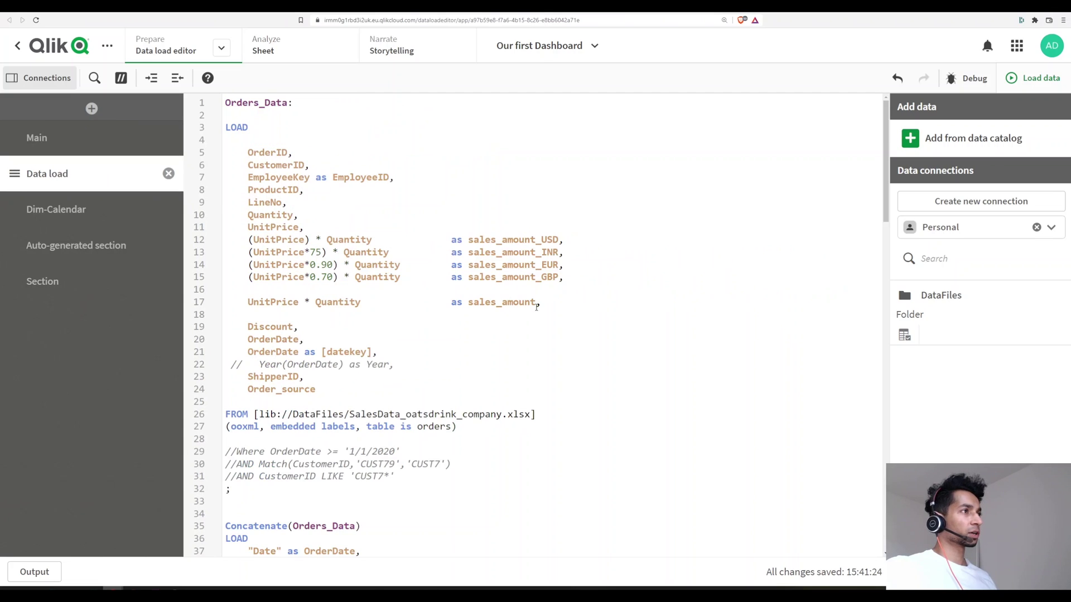
click(538, 241)
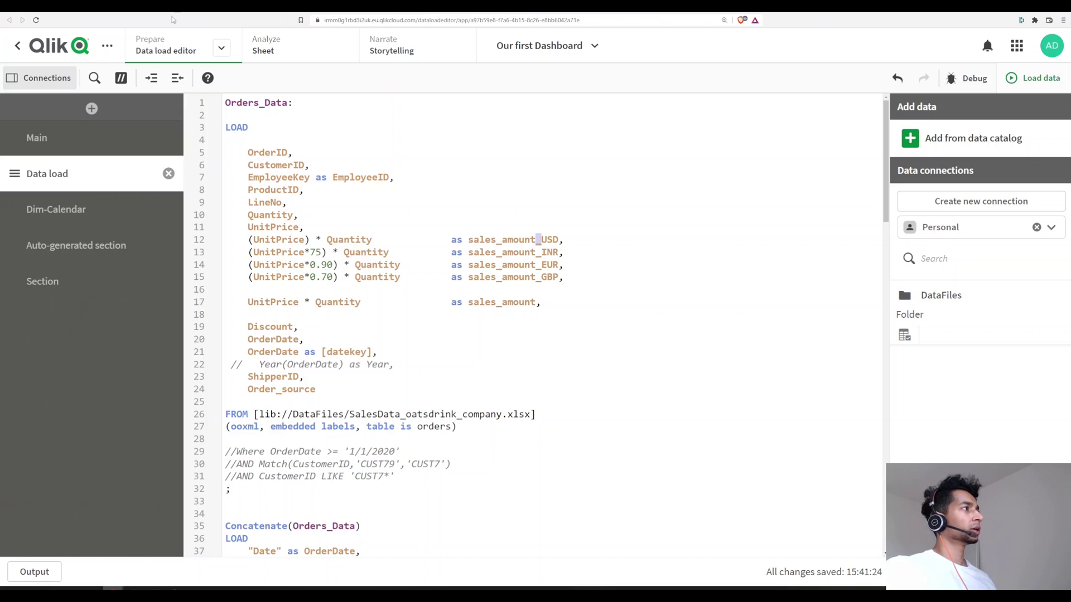
click(106, 146)
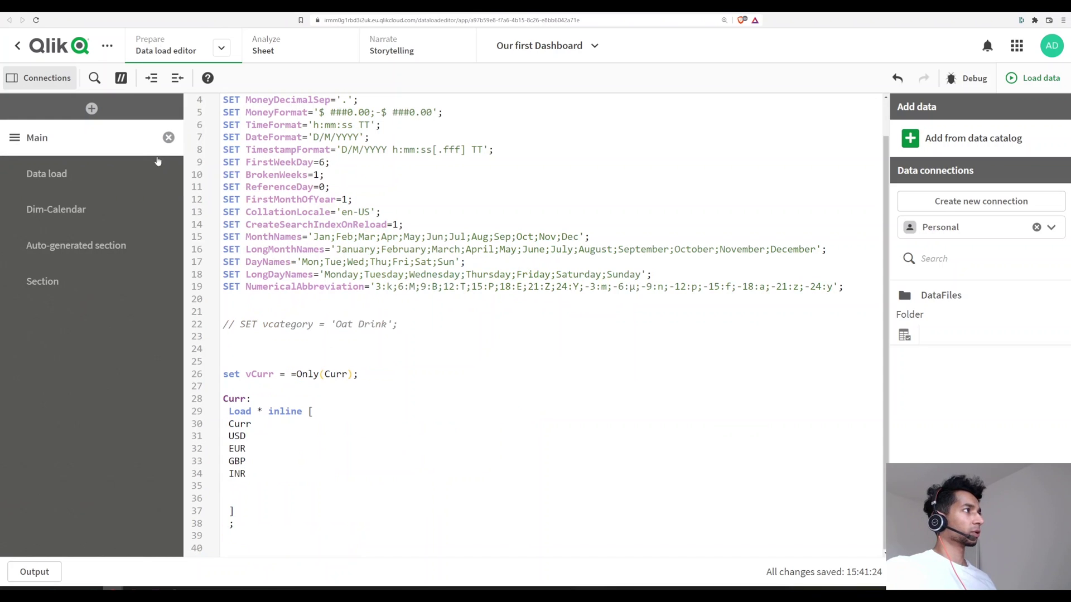
click(997, 79)
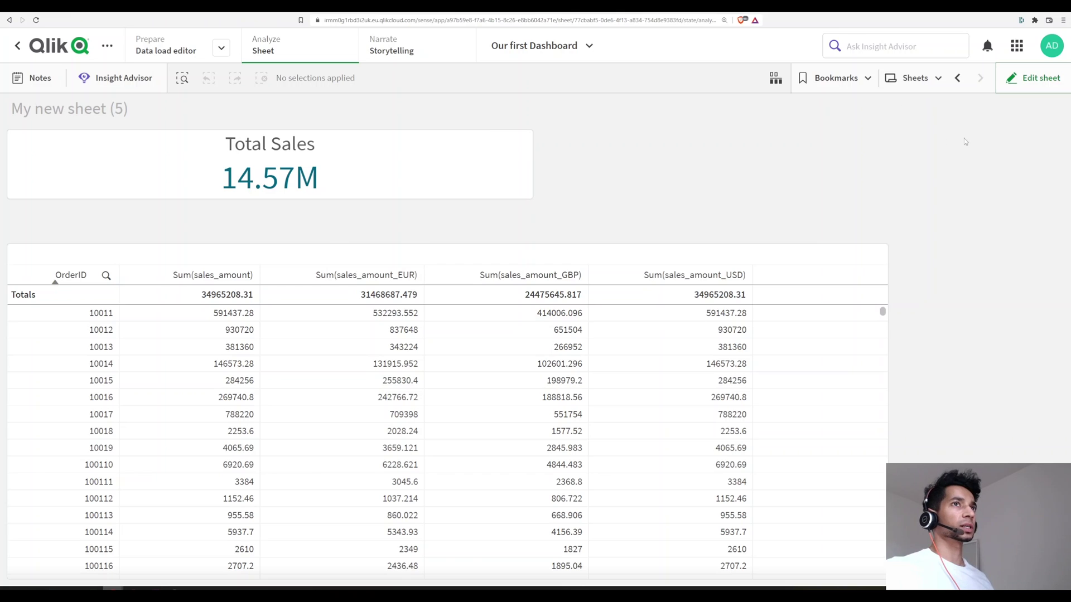
Step: Put the sheet in edit mode and look over the Total Sales KPI's measure expression
click(1020, 81)
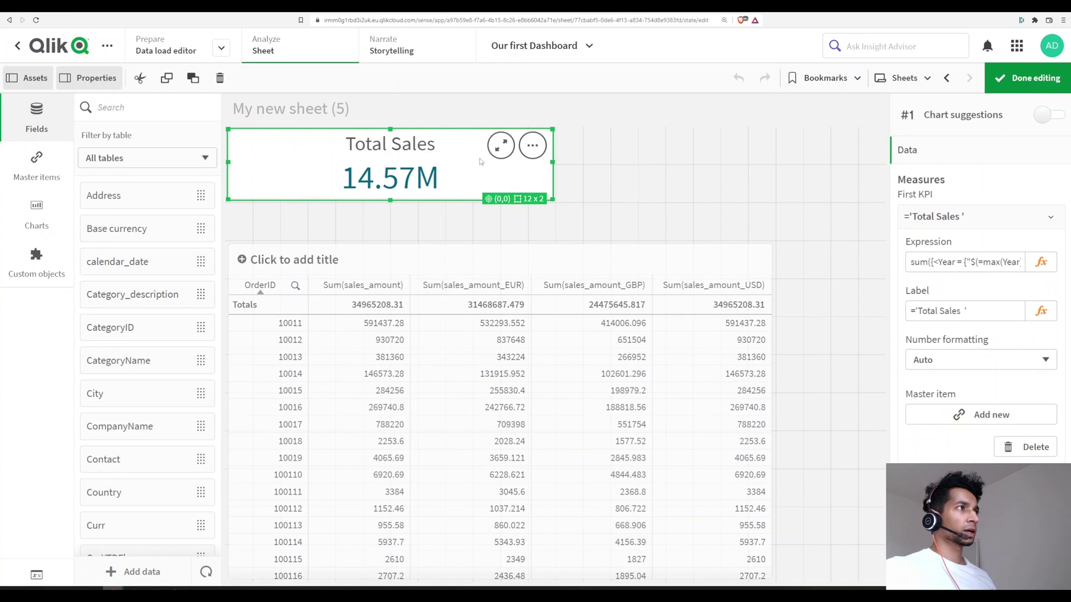
click(1041, 262)
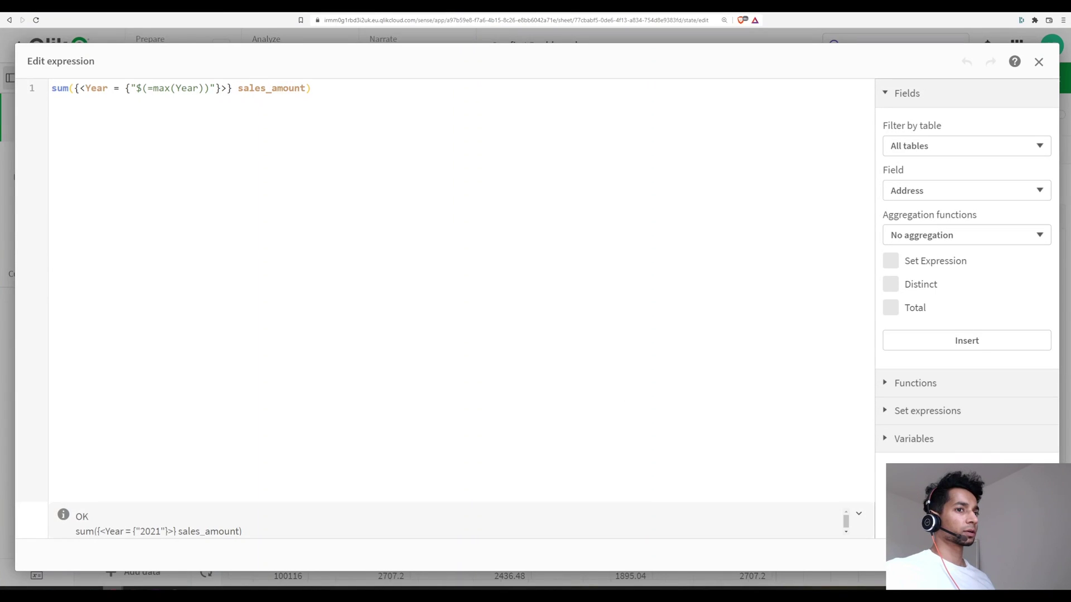
key(Escape)
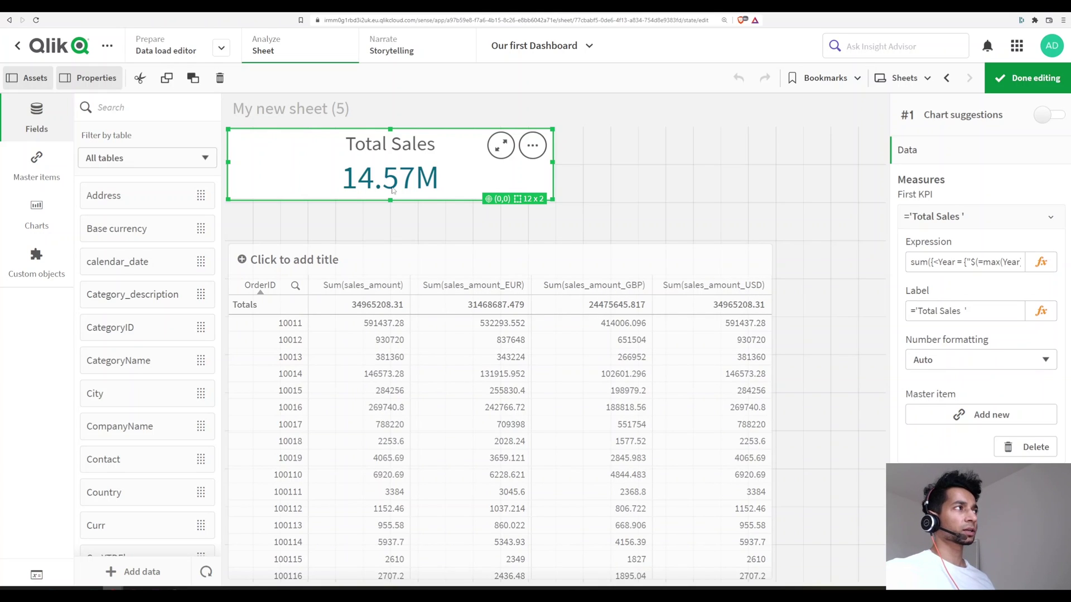
Step: Review the USD, EUR and GBP values and the vCurr variable in the load script
key(ctrl+Tab)
mouse_move(246, 462)
mouse_down()
mouse_move(229, 438)
mouse_move(246, 462)
mouse_move(235, 462)
mouse_up()
drag(276, 373, 248, 376)
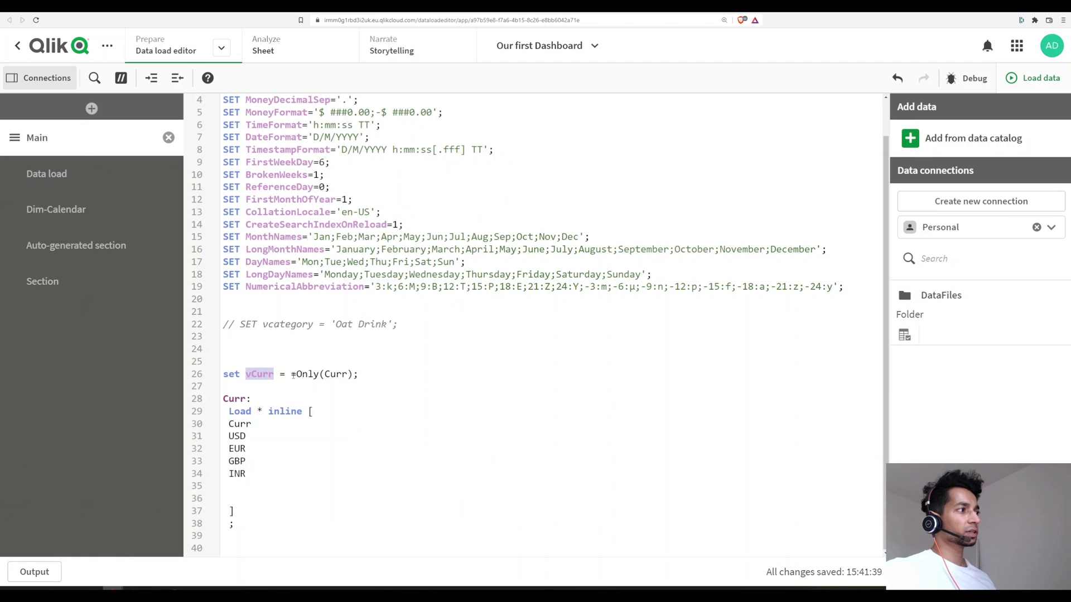
key(ctrl+Tab)
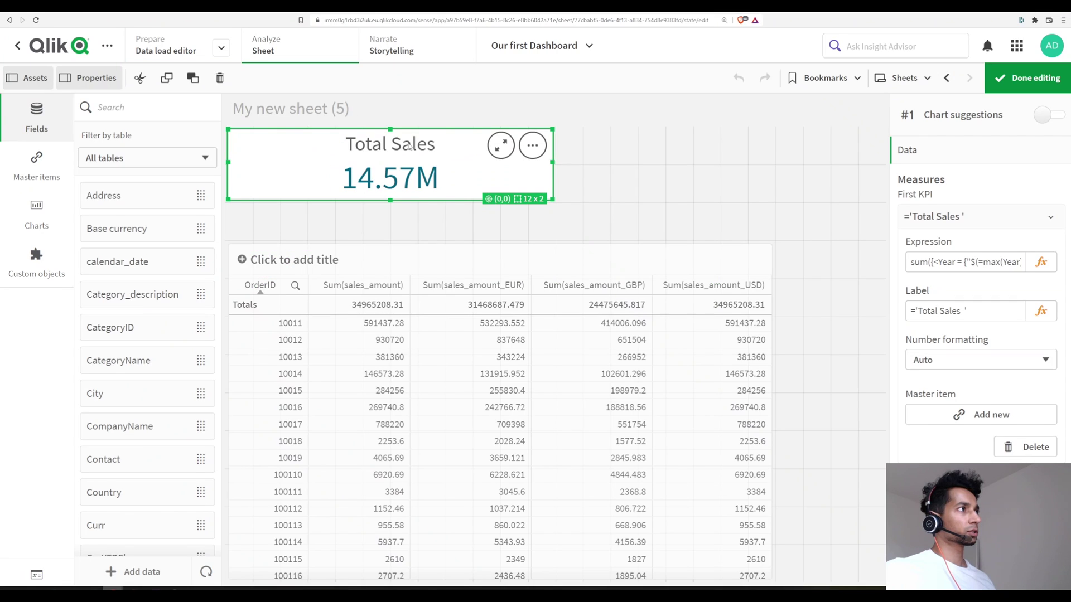
Step: Change the KPI measure to sum( sales_amount_$(vCurr)), removing the Year set expression
click(1041, 261)
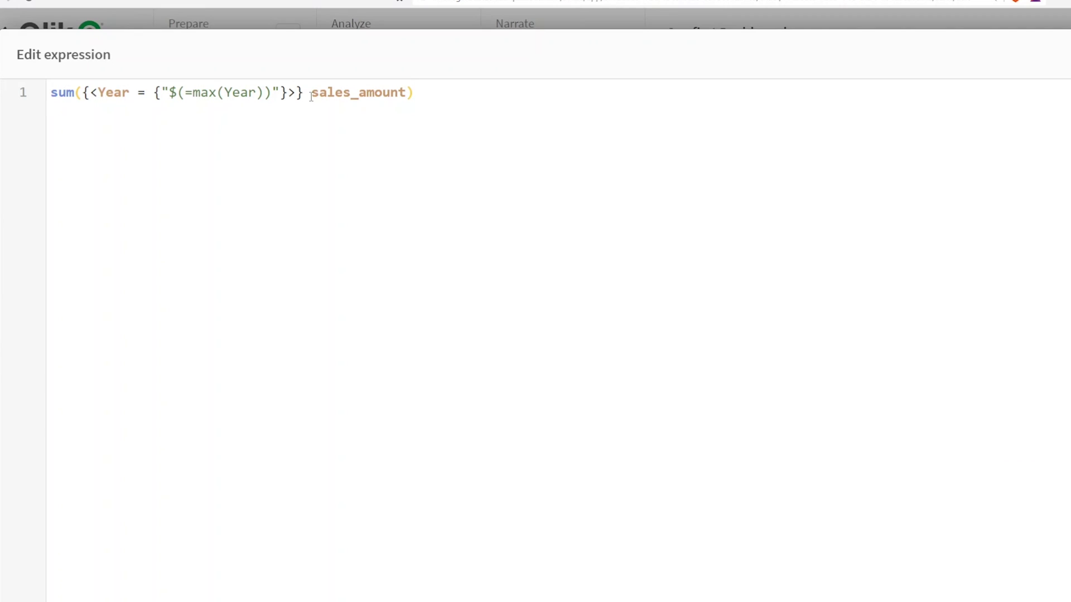
drag(303, 92, 84, 92)
key(BackSpace)
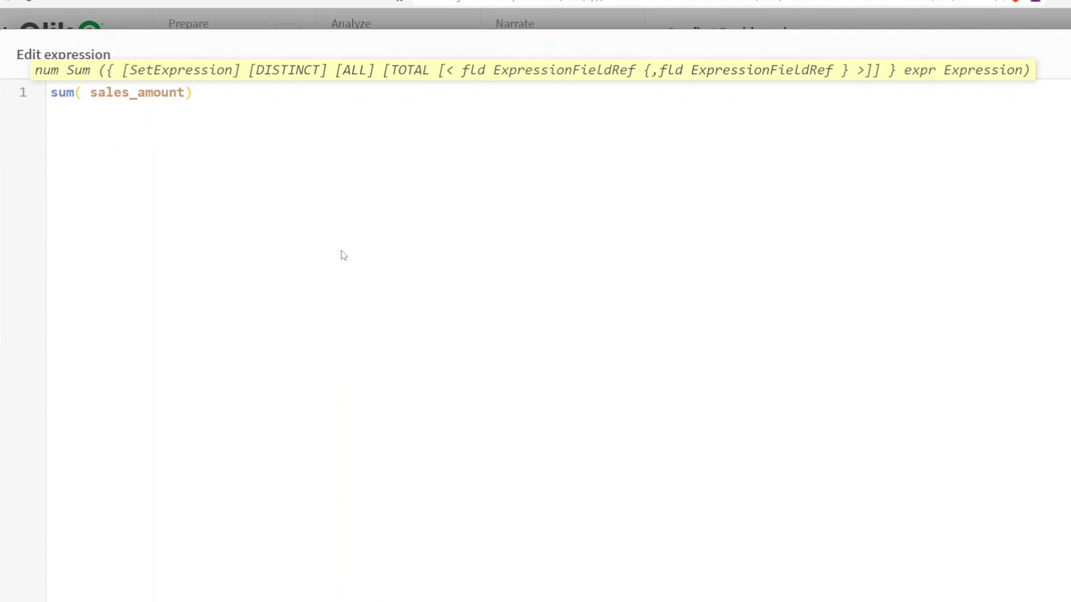
click(184, 92)
text(_)
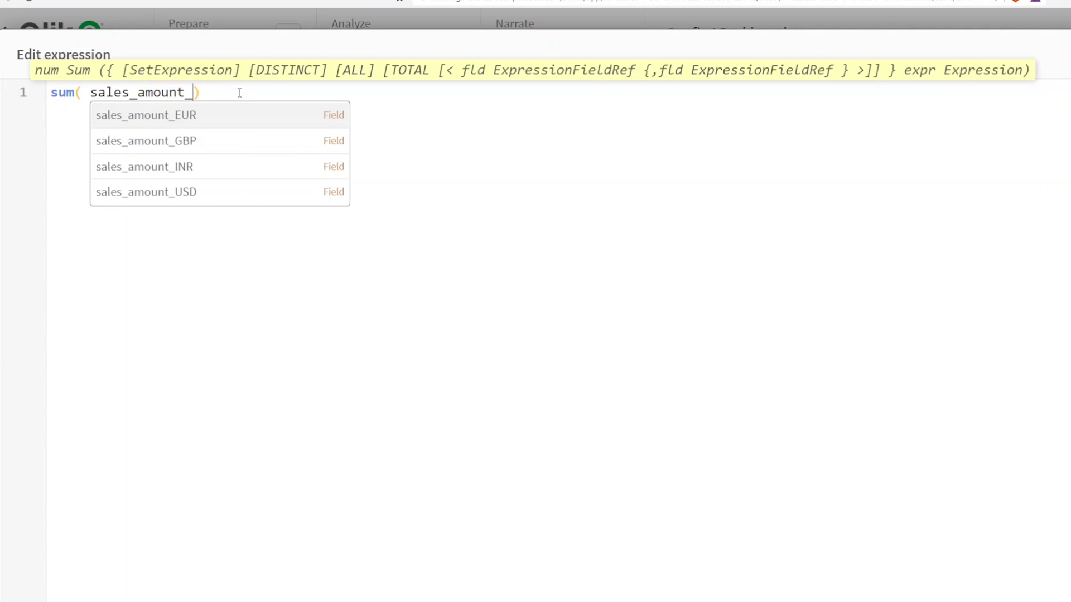
text(()
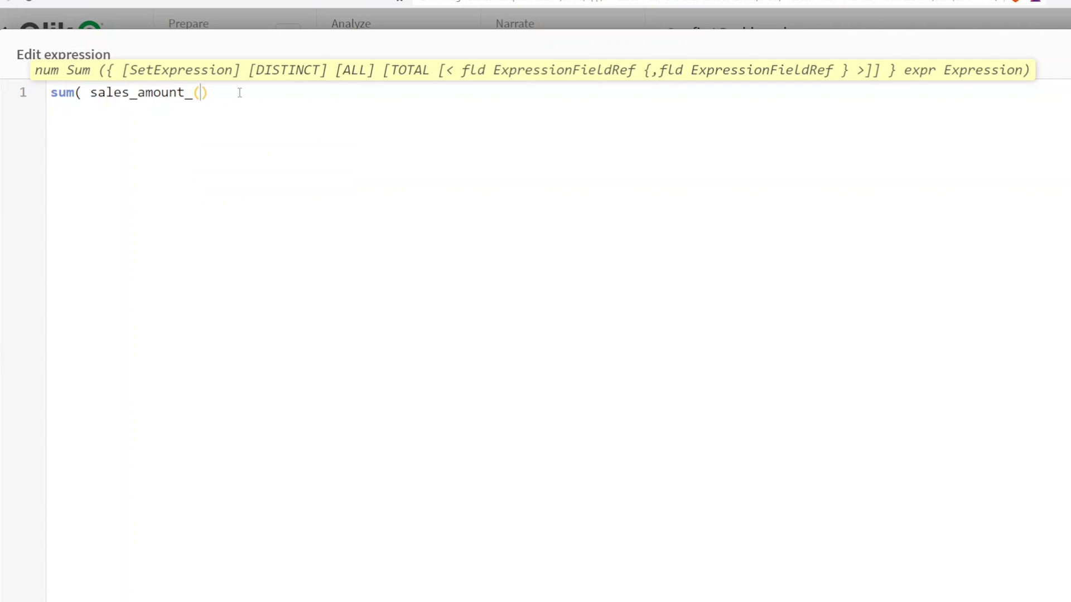
text($)
text(vCurr)))
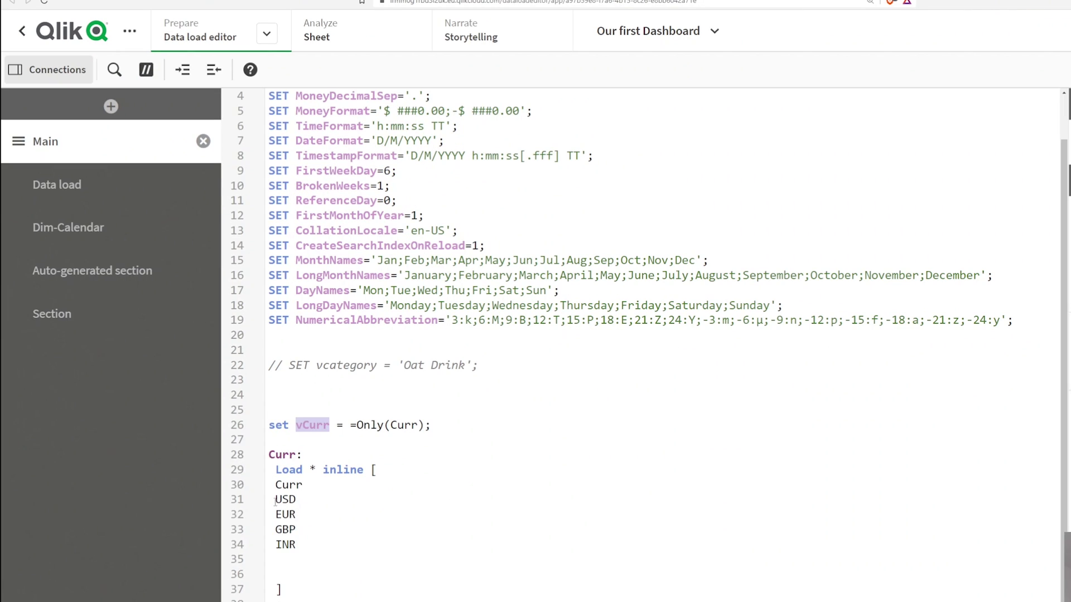
Step: Compare the Curr inline table's USD, EUR and GBP values with the vCurr part of the expression
double_click(280, 500)
double_click(274, 514)
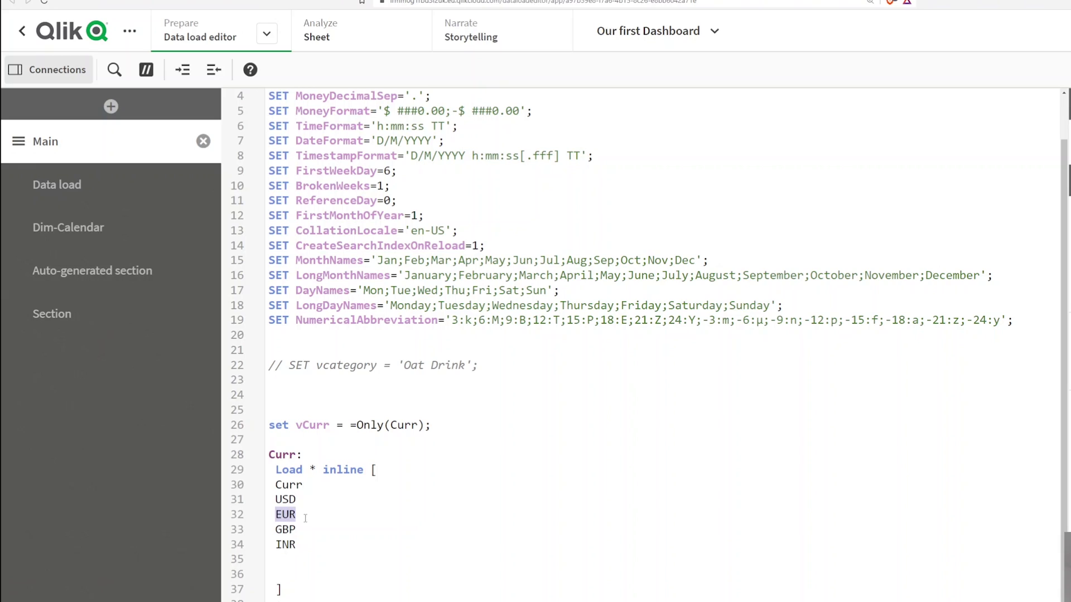
double_click(279, 530)
click(296, 557)
drag(296, 559, 266, 486)
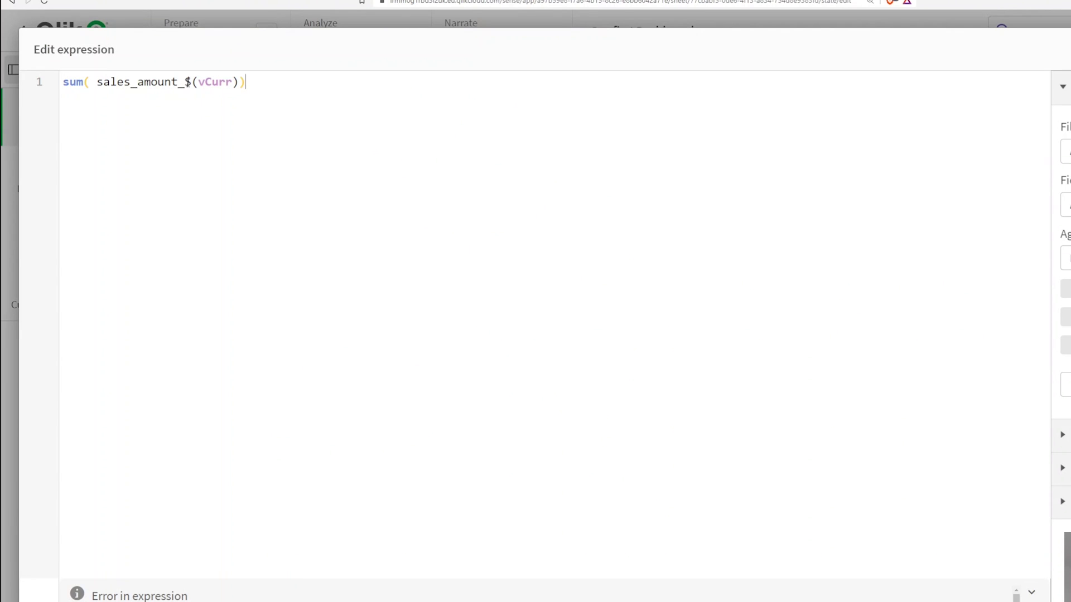
click(241, 83)
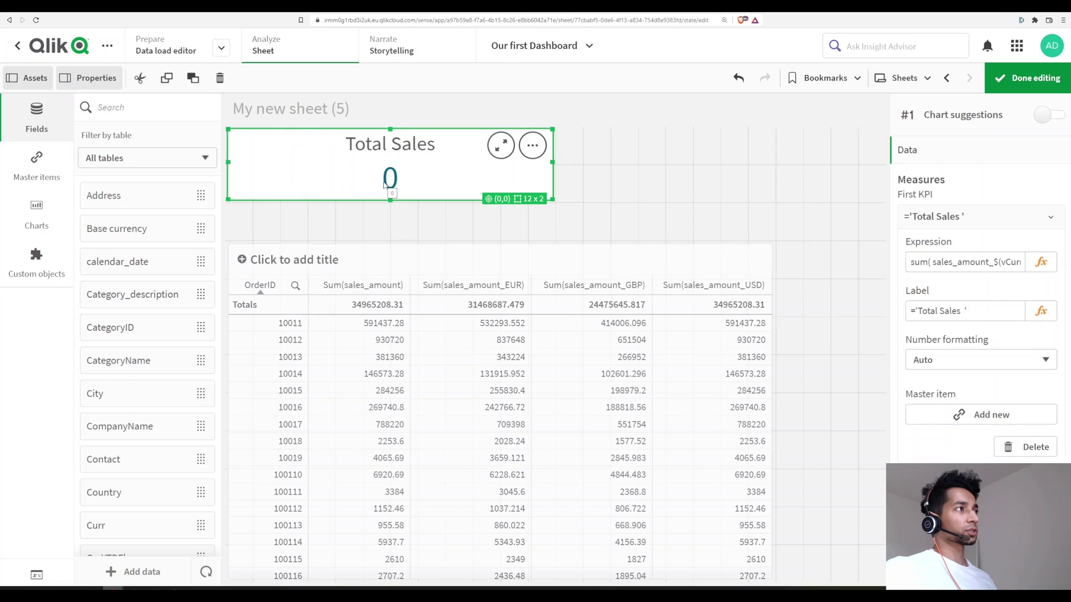
Step: Reselect the Total Sales KPI and review its measure expression
click(810, 249)
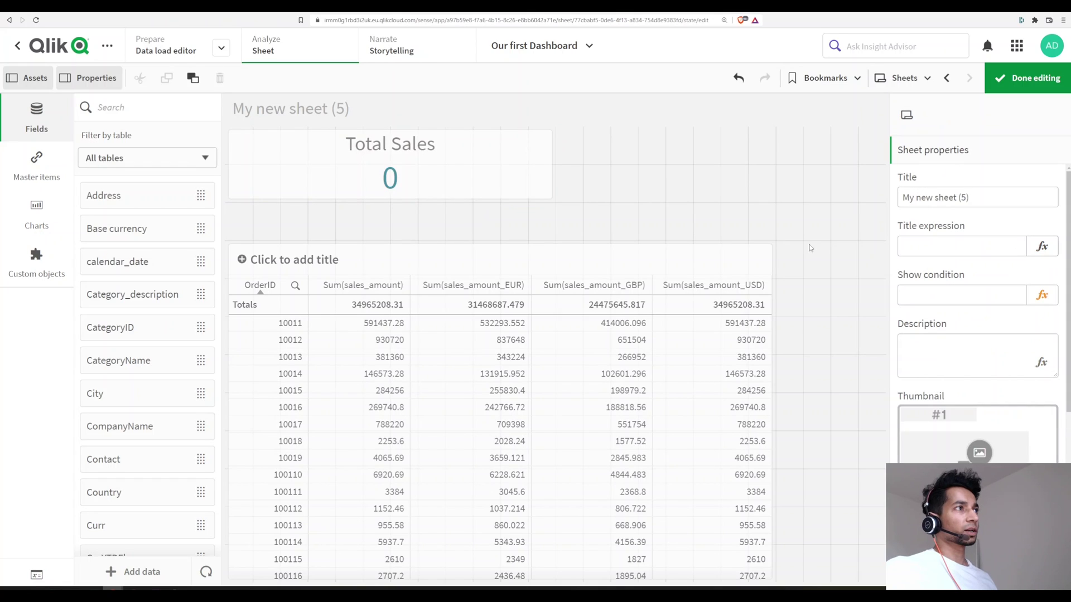
click(446, 173)
click(1041, 262)
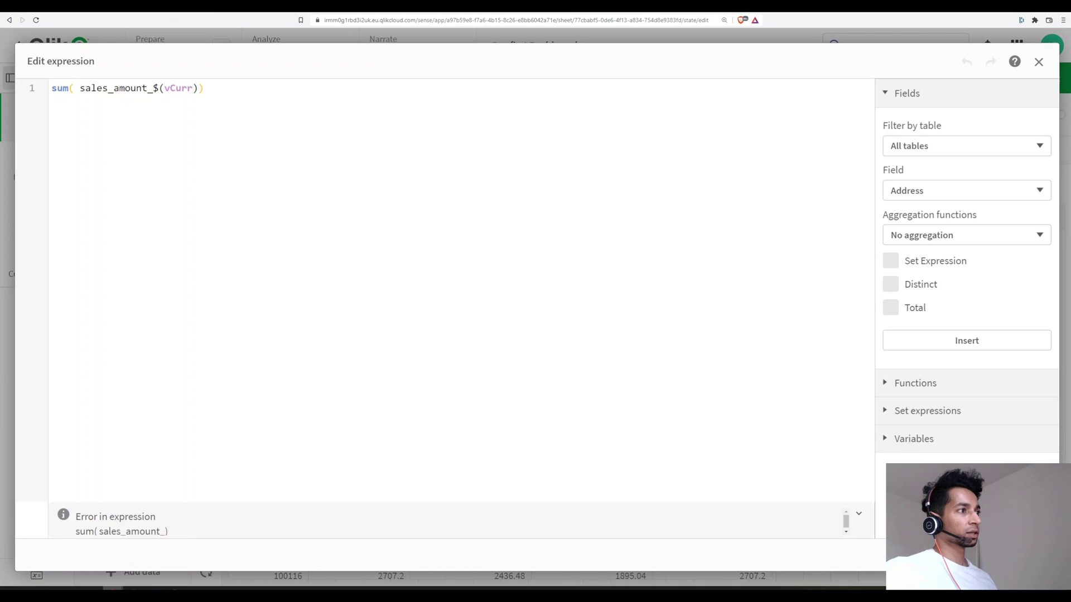
key(Escape)
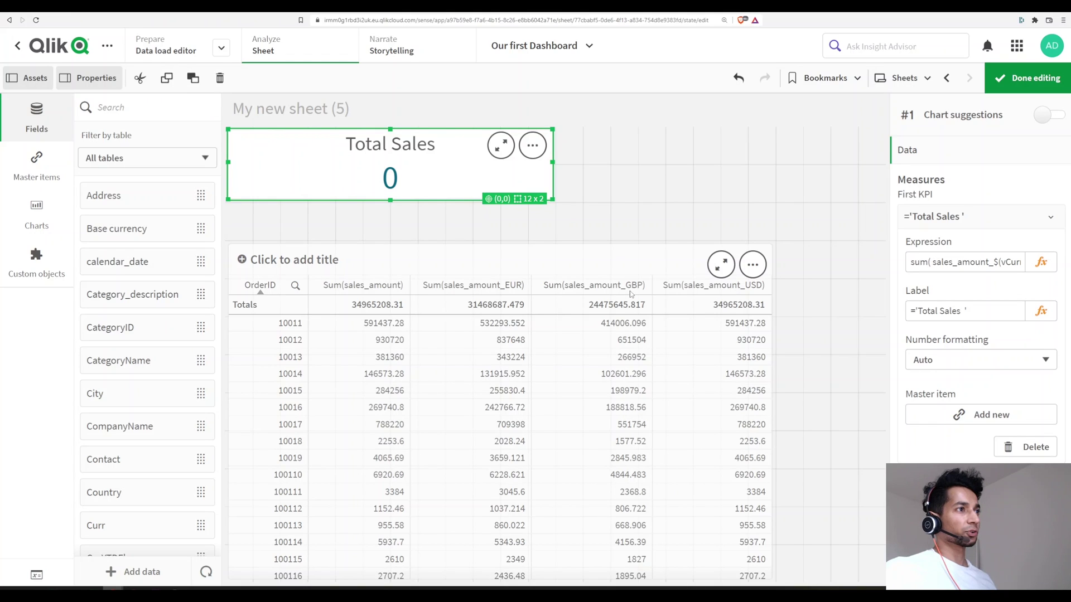
Step: Drag the Curr field beside the KPI as a filter pane, and finish editing
click(35, 130)
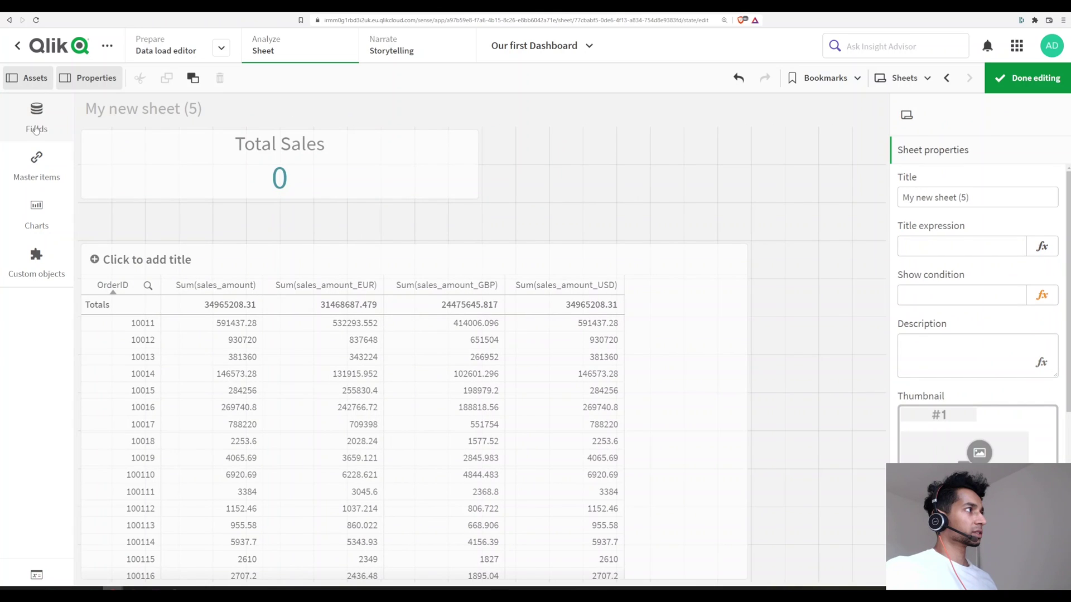
click(35, 129)
drag(122, 526, 684, 212)
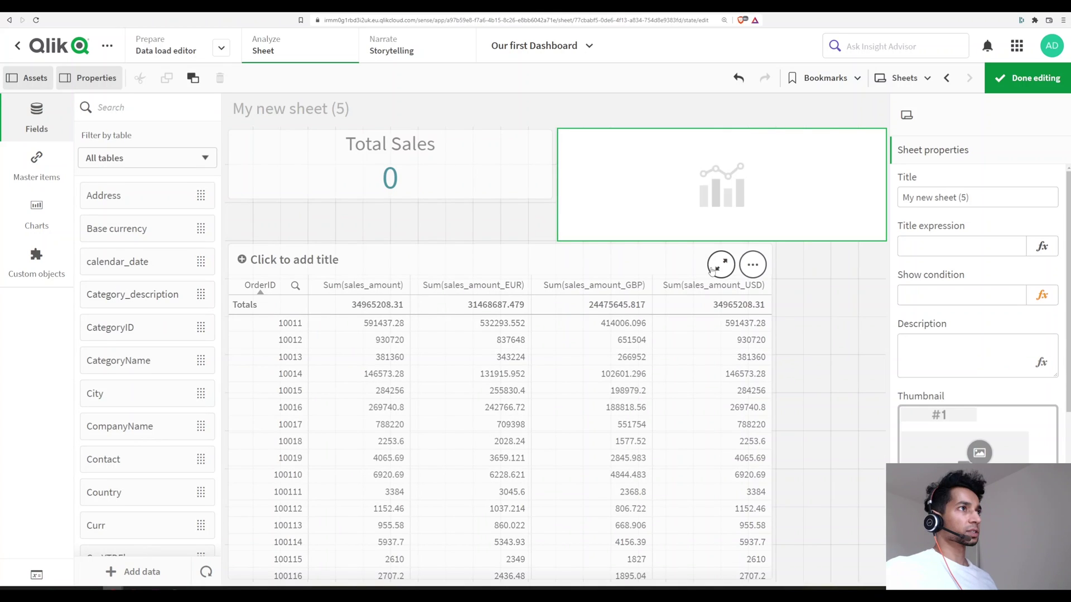
click(1026, 78)
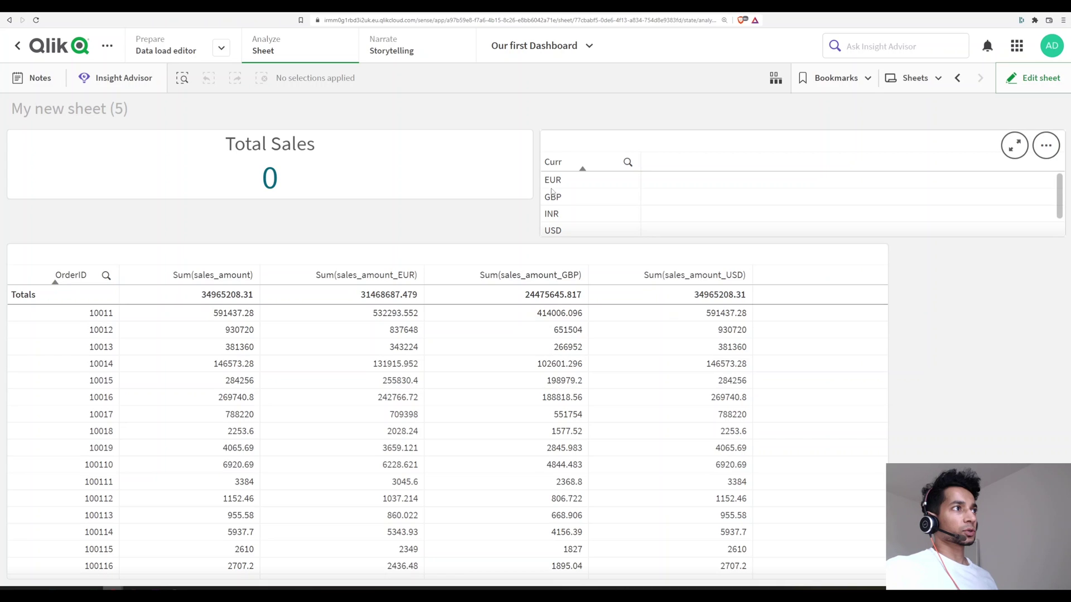
click(247, 11)
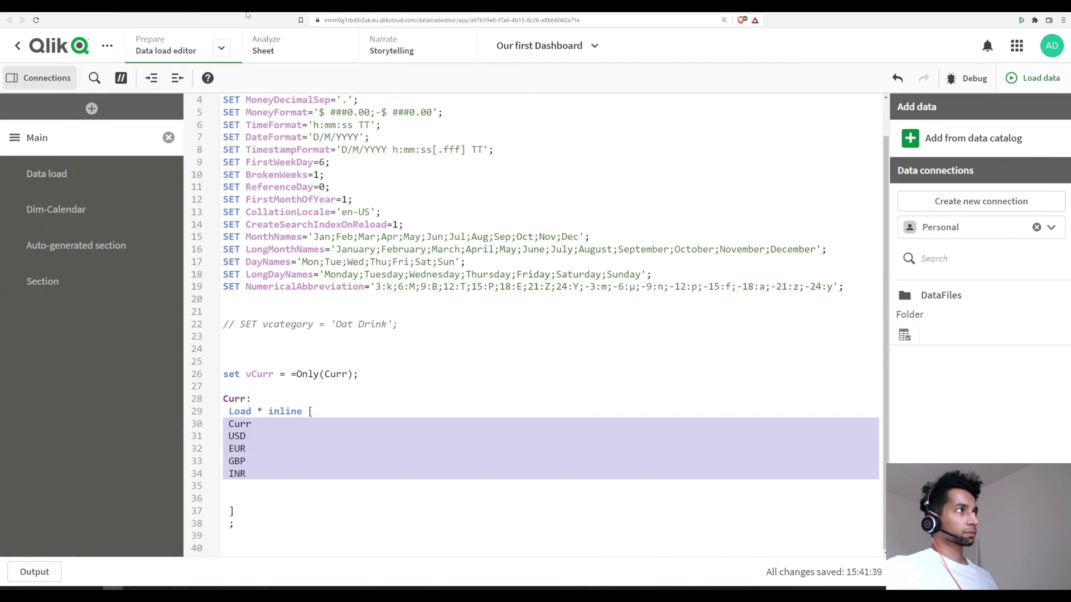
double_click(246, 374)
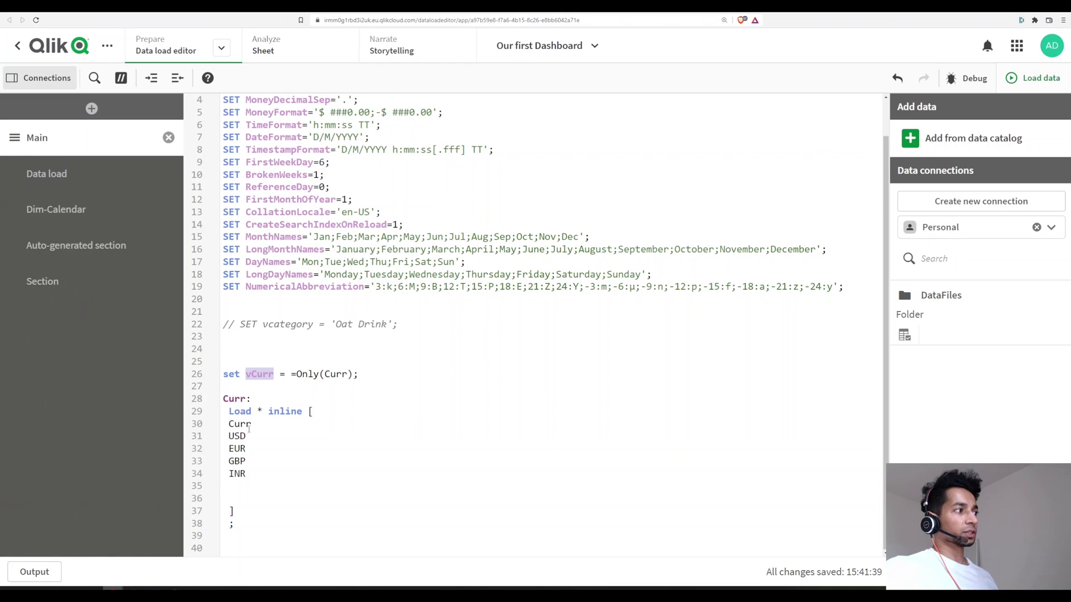
key(ctrl+Tab)
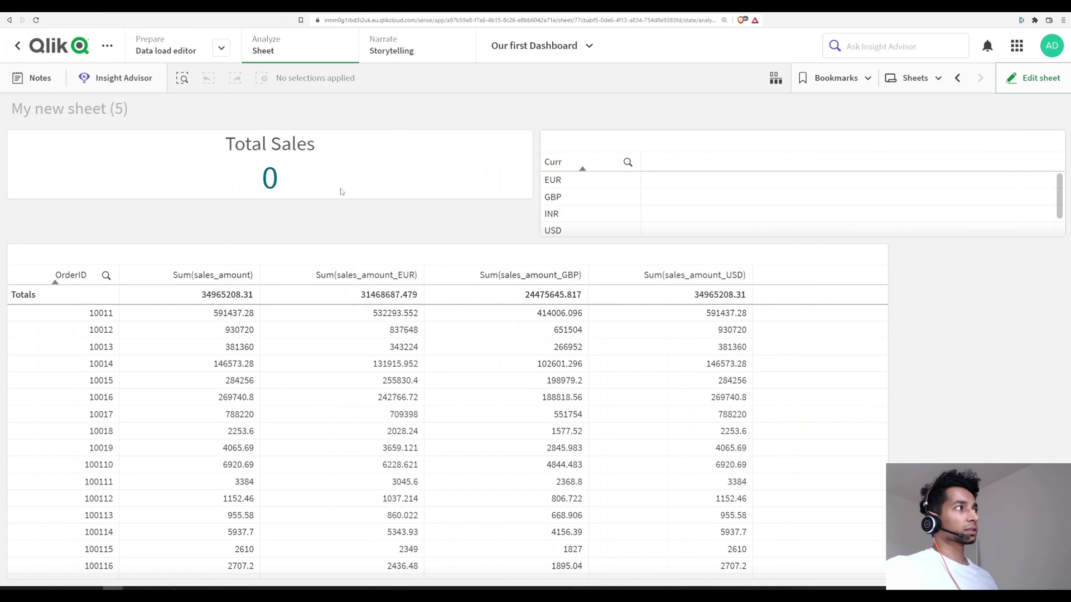
key(ctrl+e)
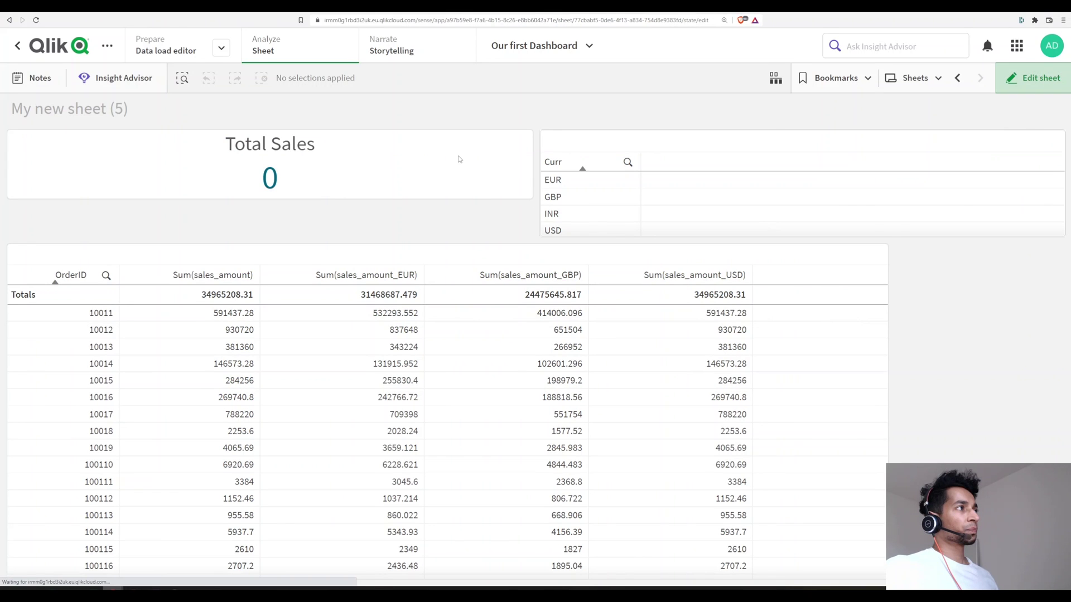
click(460, 159)
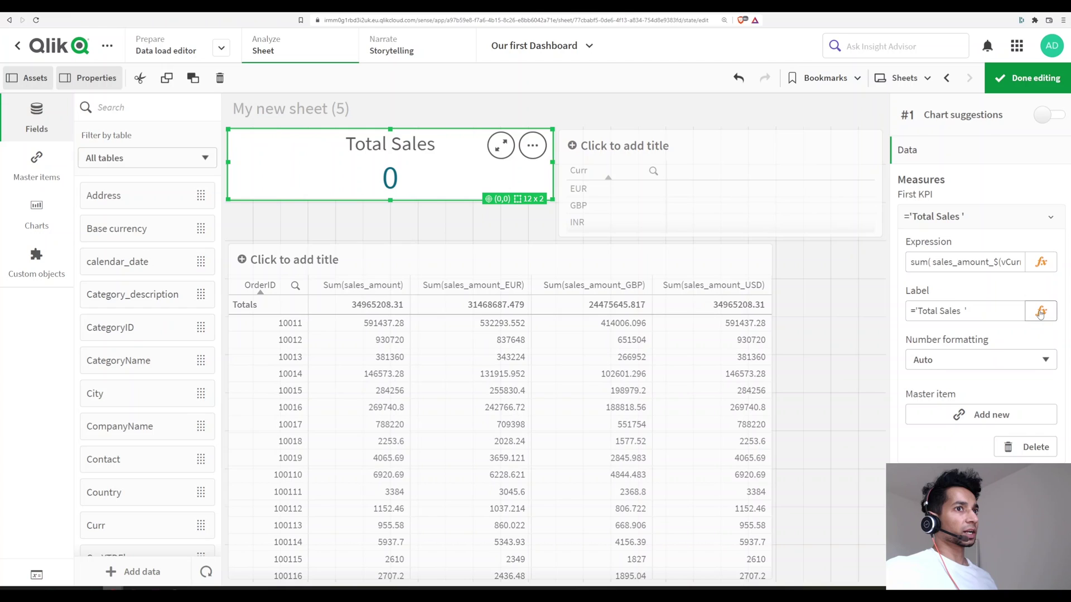
click(1040, 262)
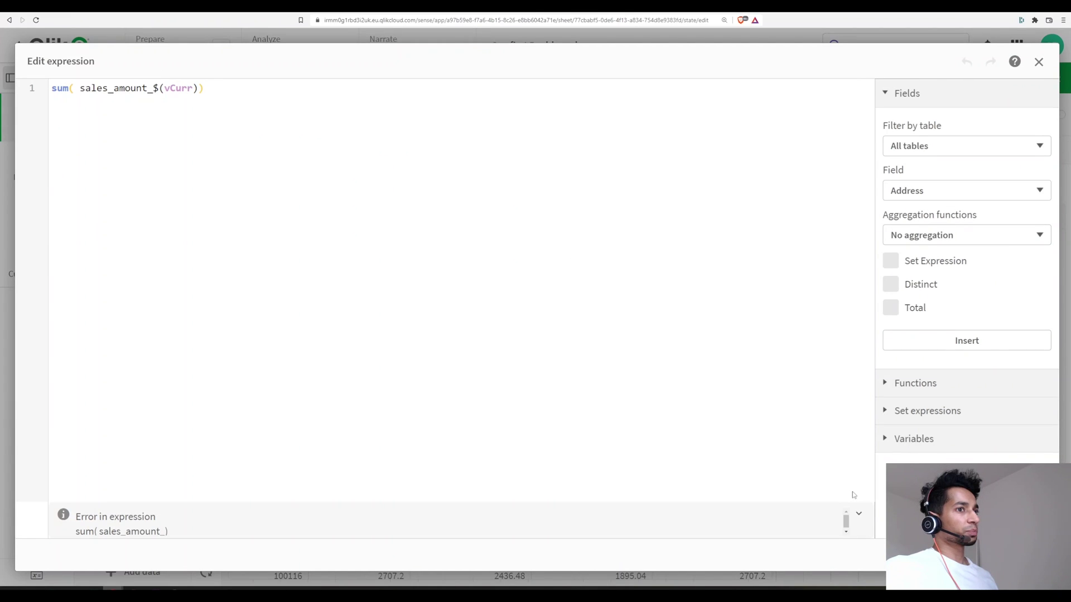
key(Escape)
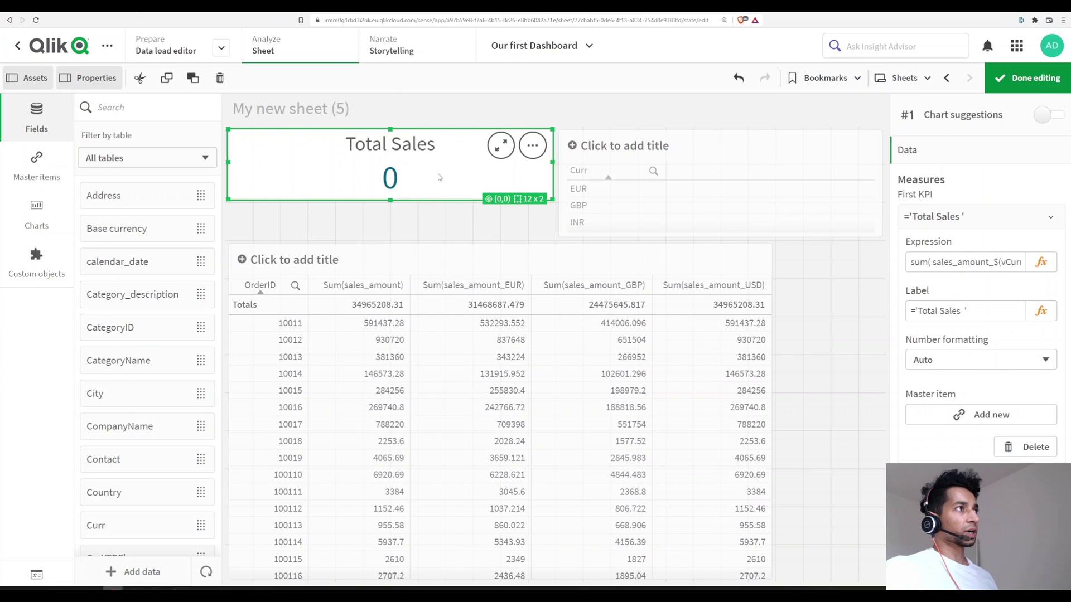
click(1027, 78)
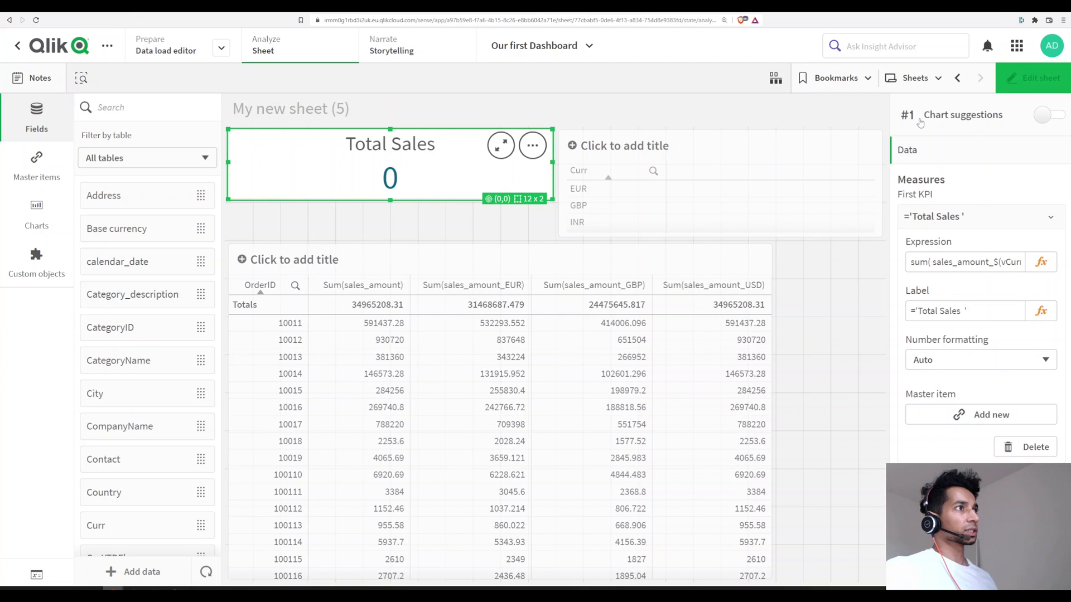
click(591, 180)
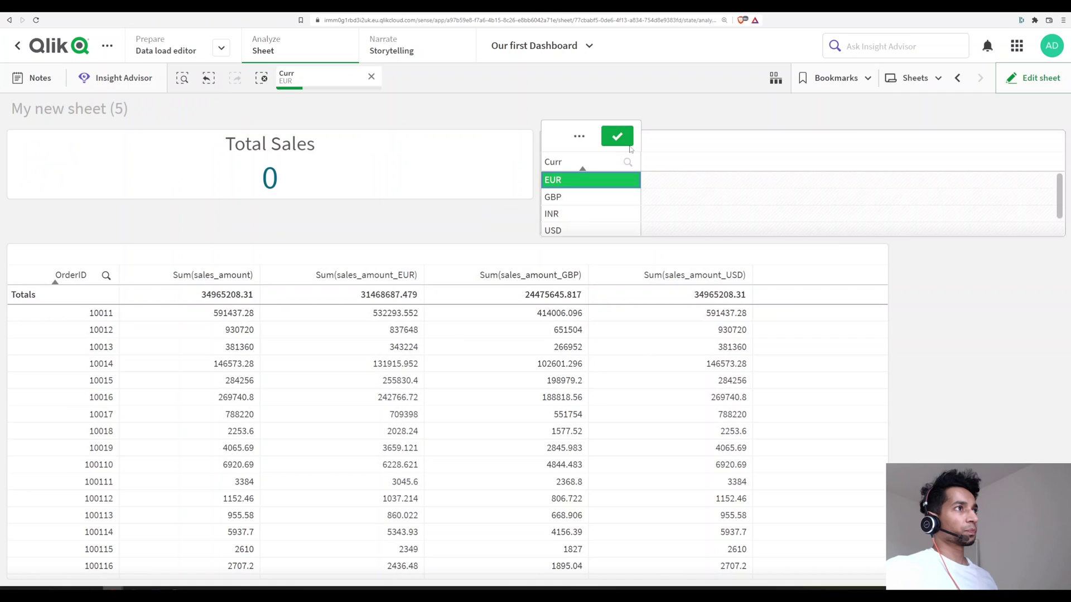
click(629, 145)
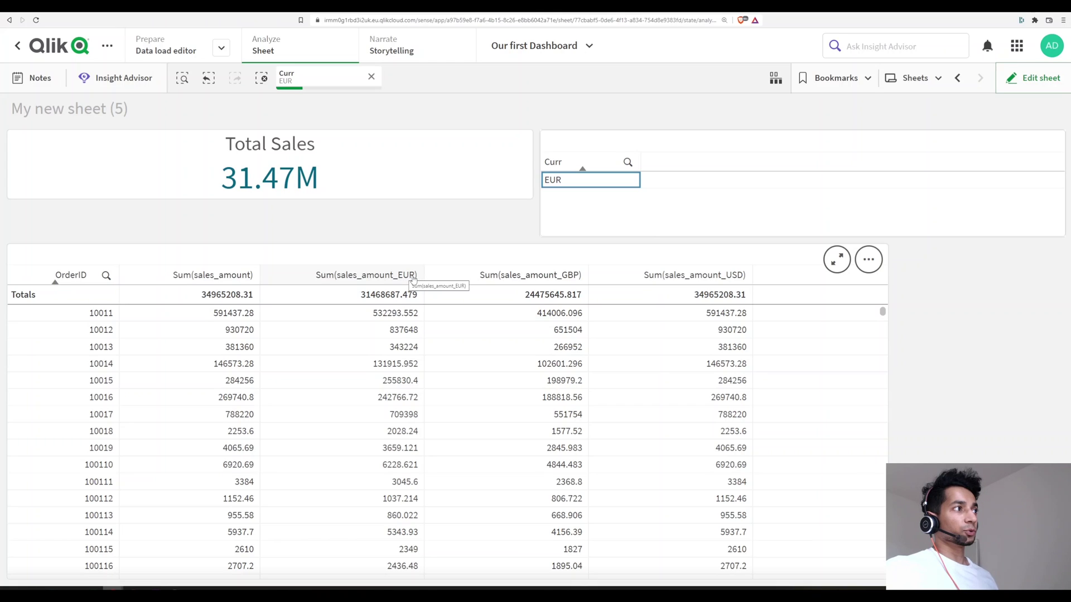
click(306, 87)
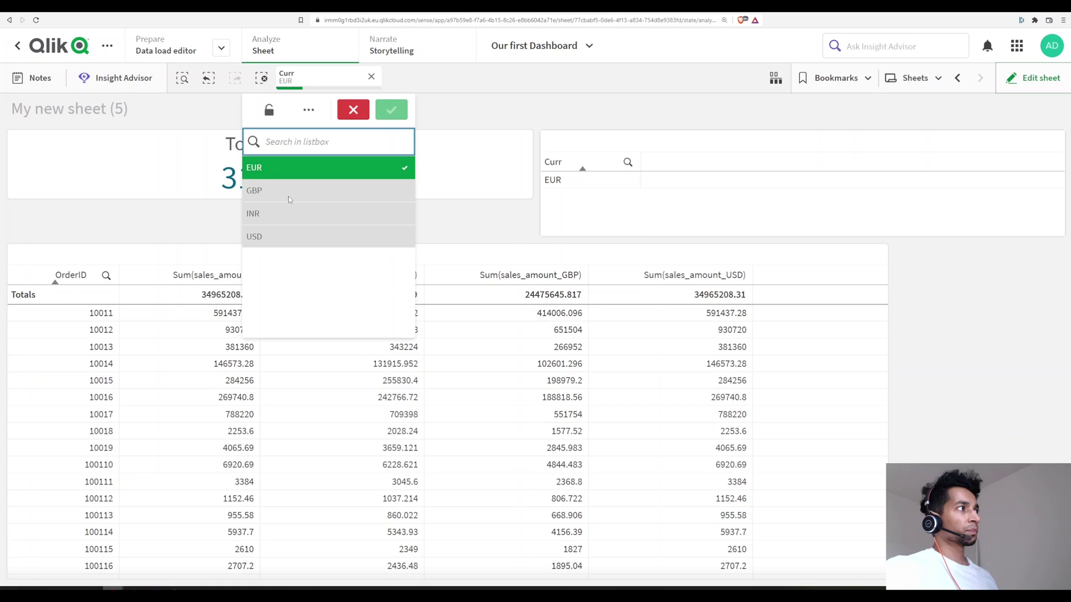
click(290, 193)
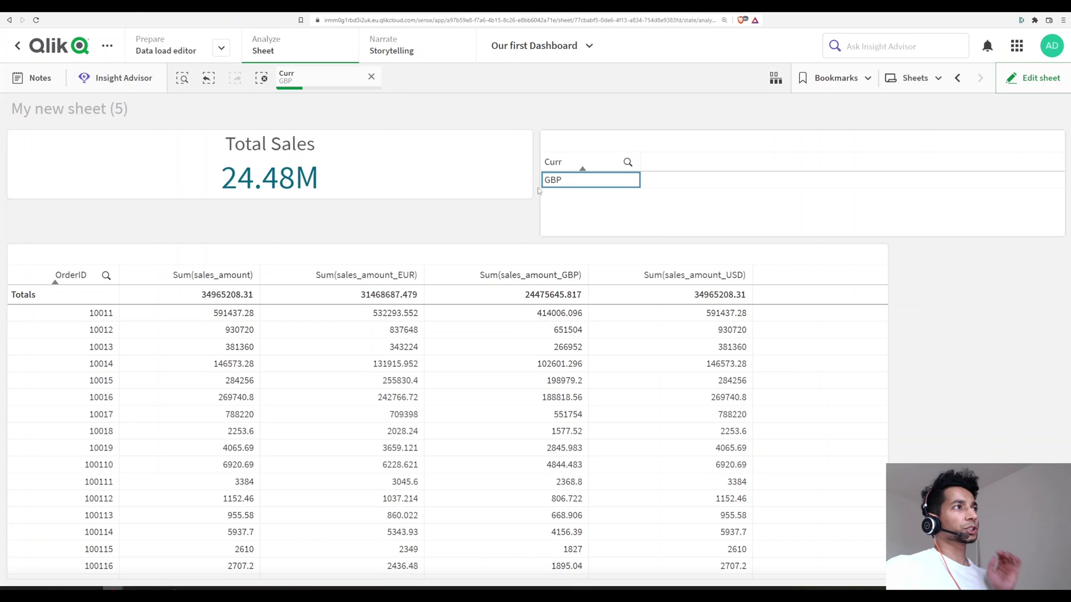
click(320, 89)
click(321, 195)
click(321, 212)
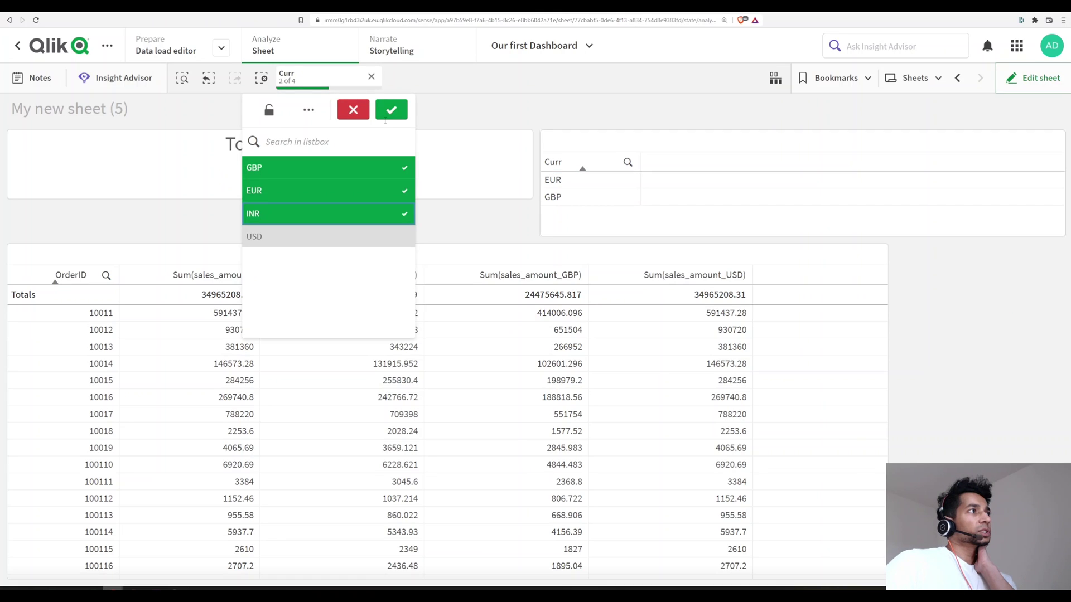
click(387, 113)
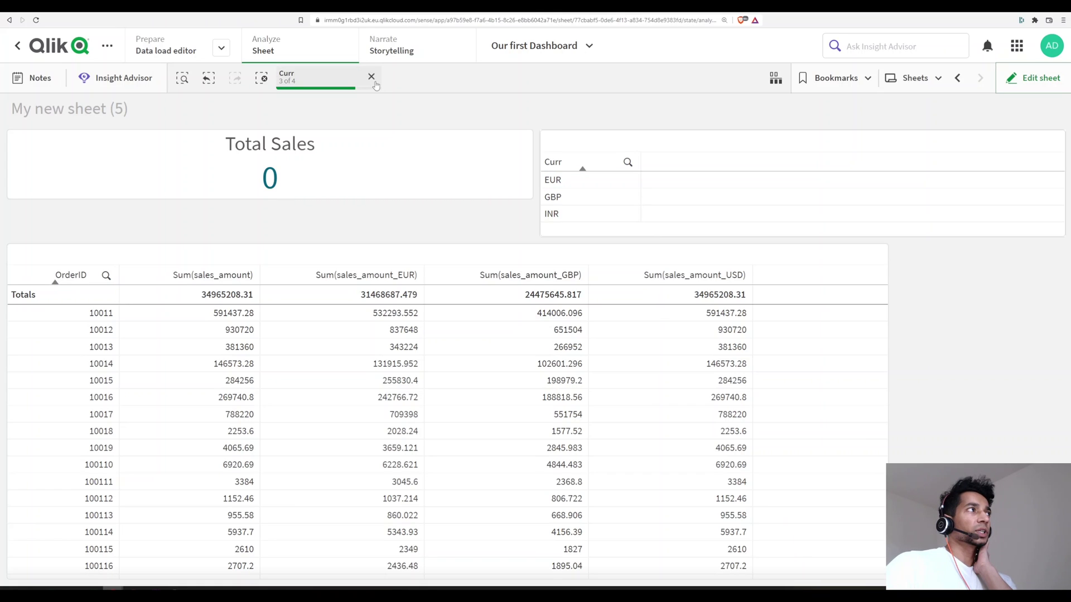
click(371, 77)
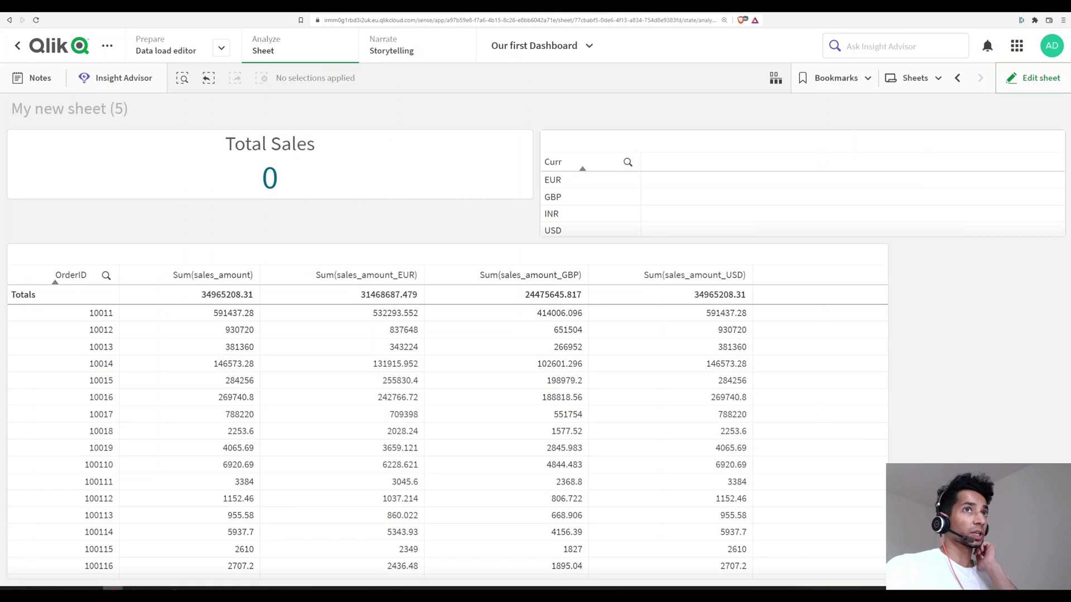
Step: Turn on 'Always one selected value' in the Curr field's settings and save
click(1032, 78)
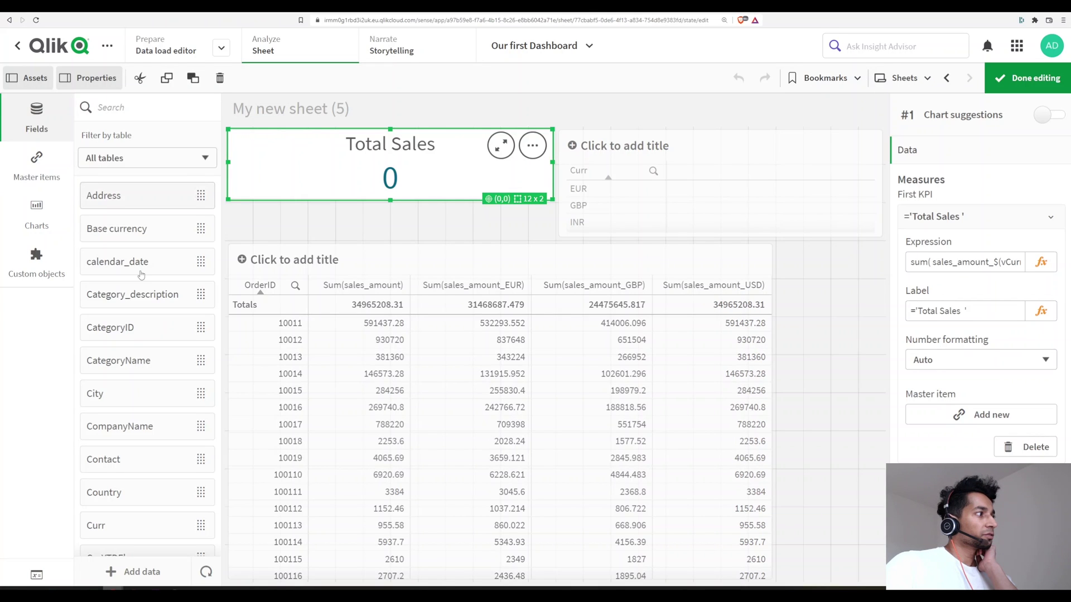
scroll(112, 488, down, 2)
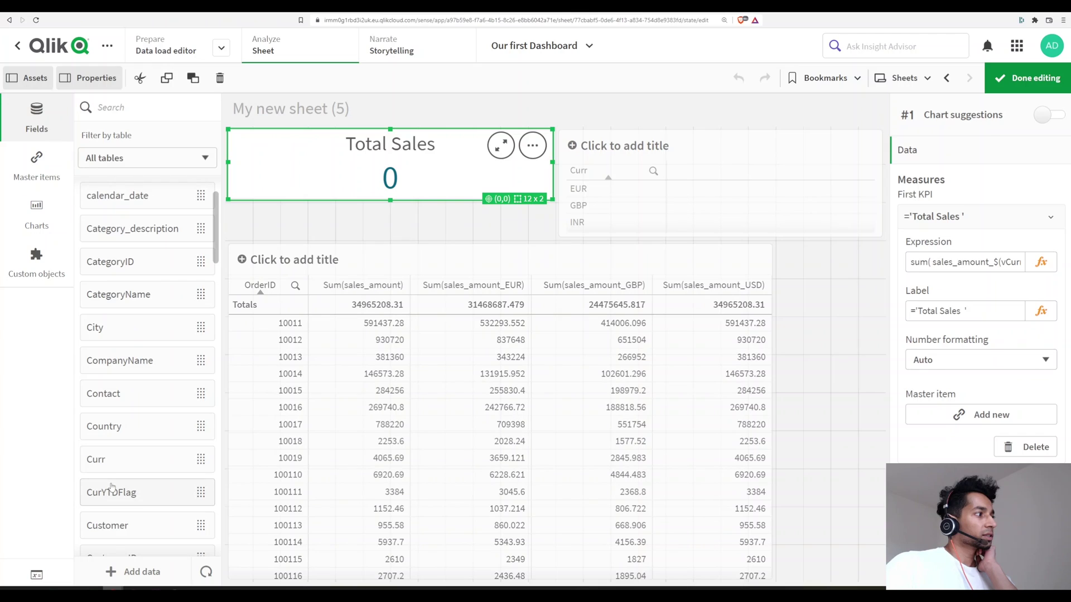
click(171, 455)
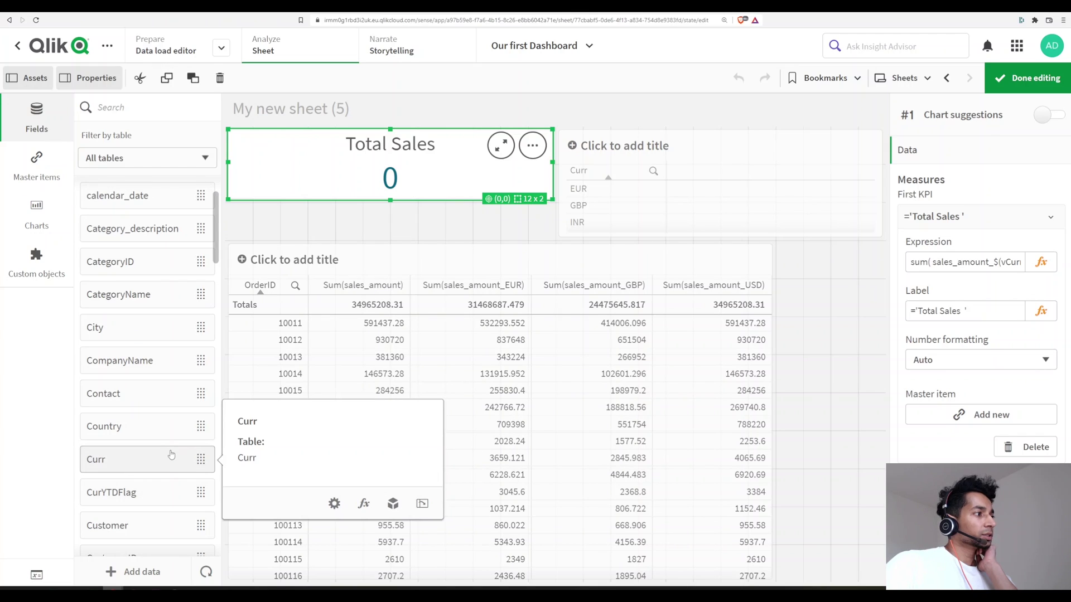
click(334, 505)
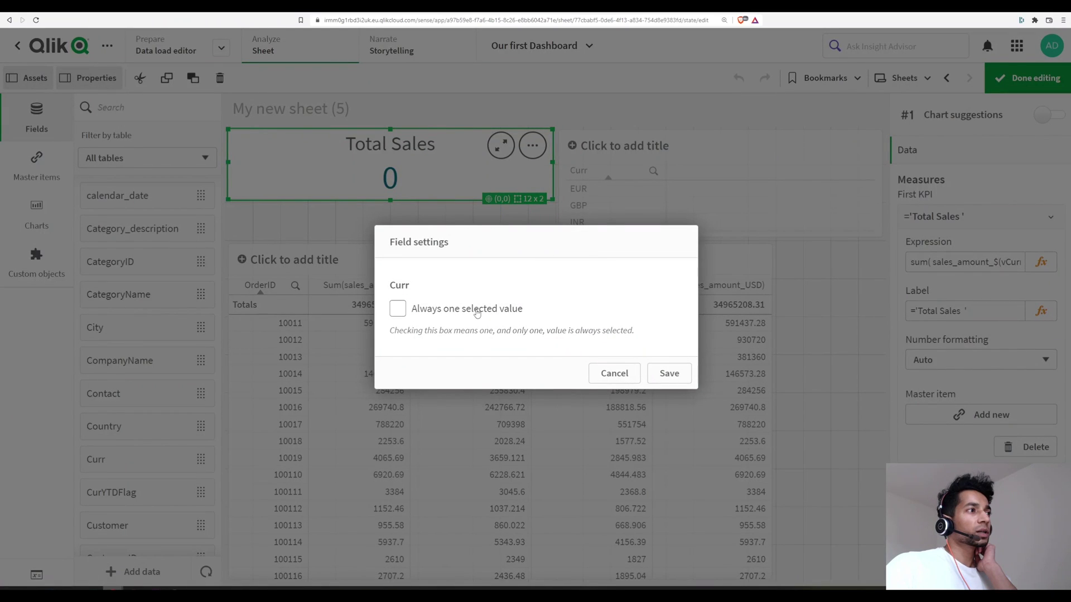
click(398, 309)
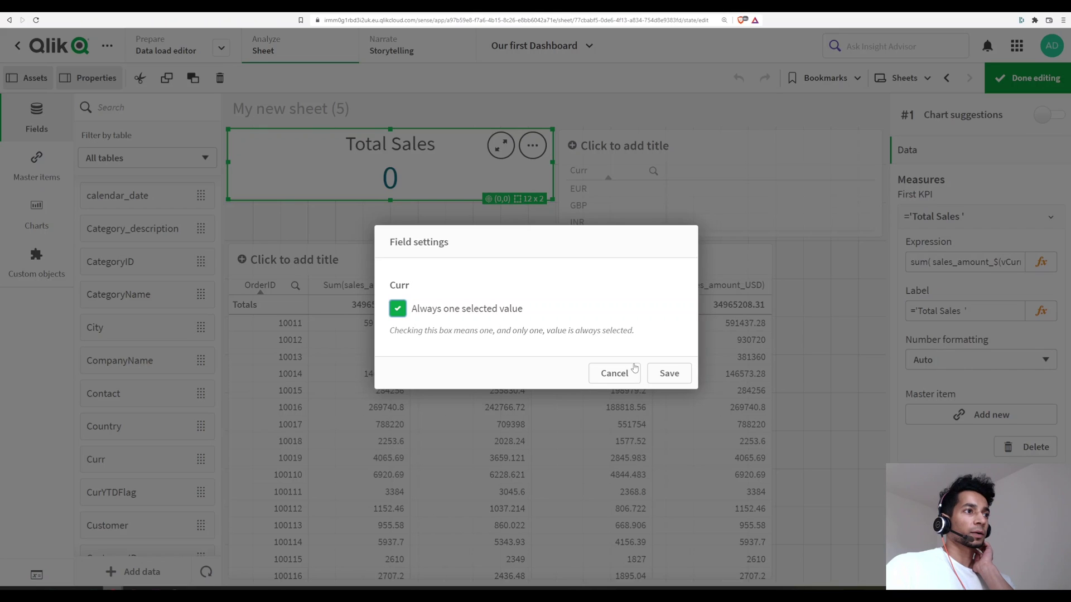
click(666, 373)
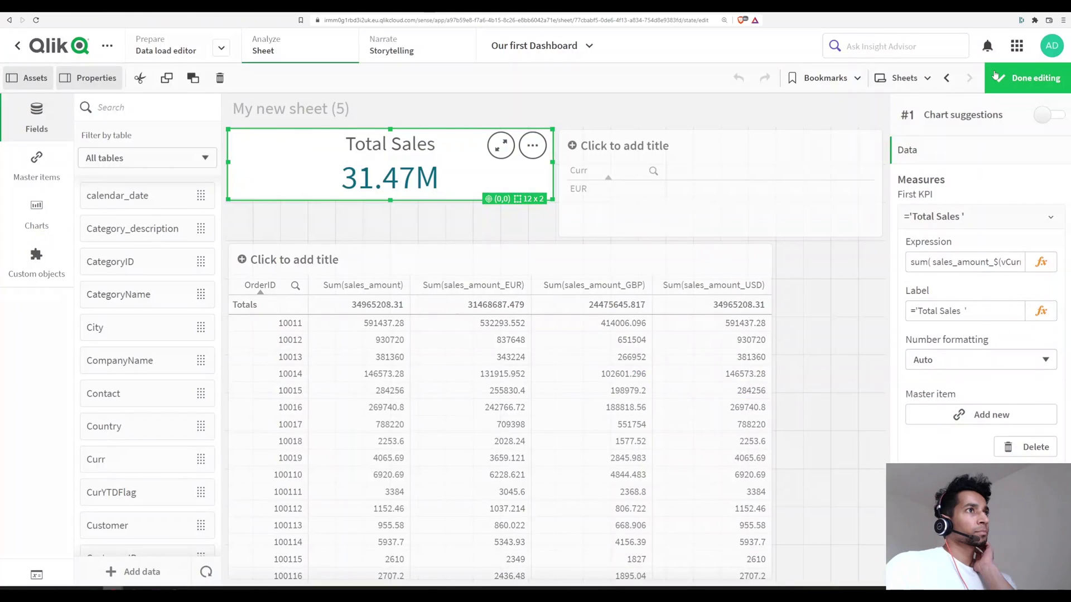
Step: Delete the Curr filter pane from the sheet in edit mode, keeping EUR selected
click(997, 76)
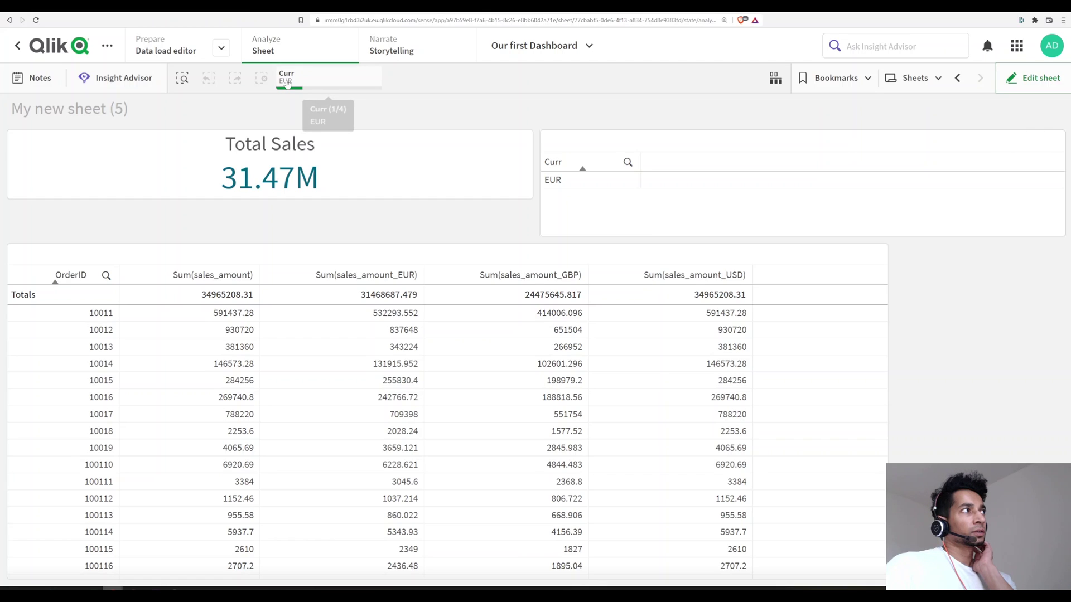
click(1033, 83)
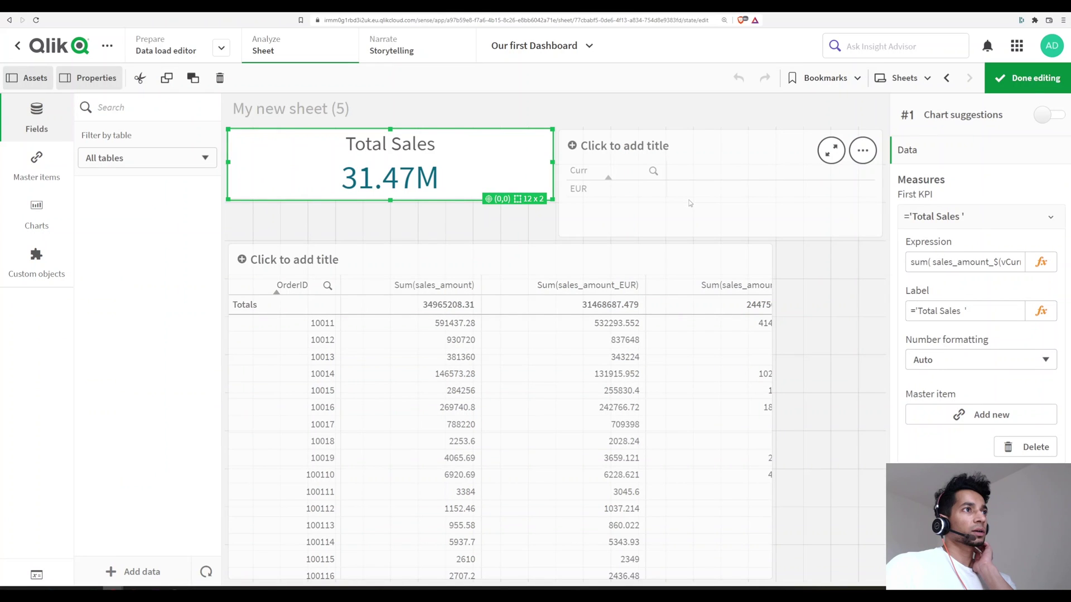
right_click(690, 203)
click(729, 254)
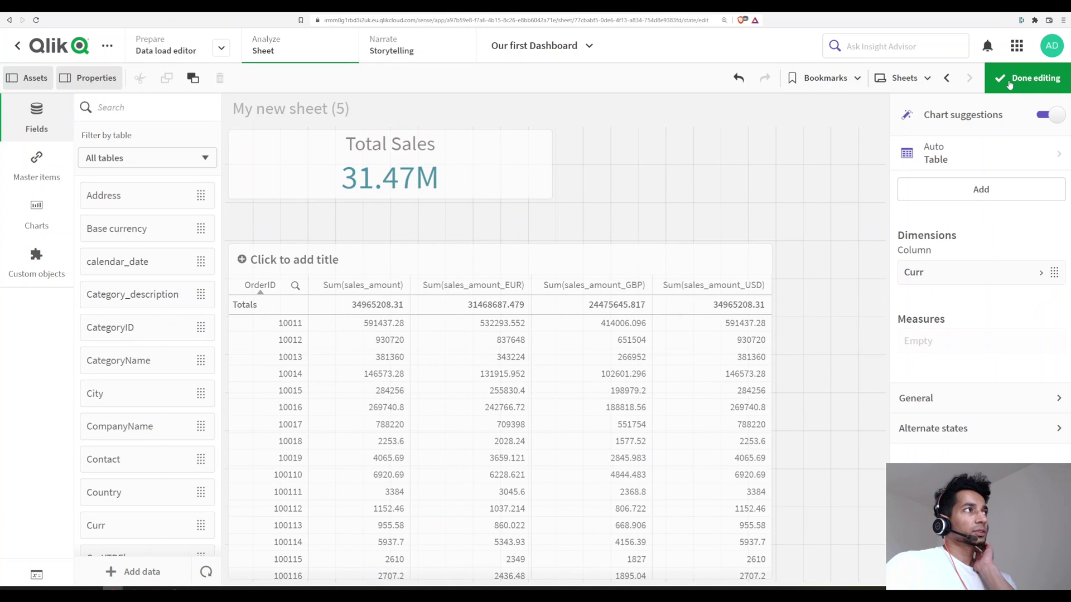
click(1009, 84)
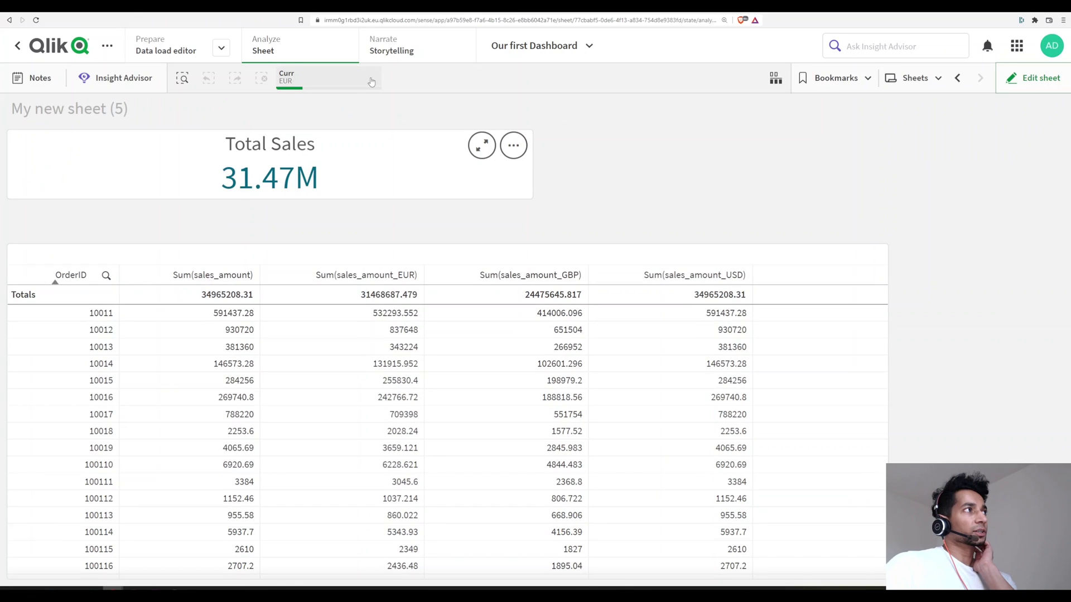
Step: Switch the Curr selection to INR, then USD, then back to INR (Total Sales 2.62B)
click(371, 82)
click(357, 111)
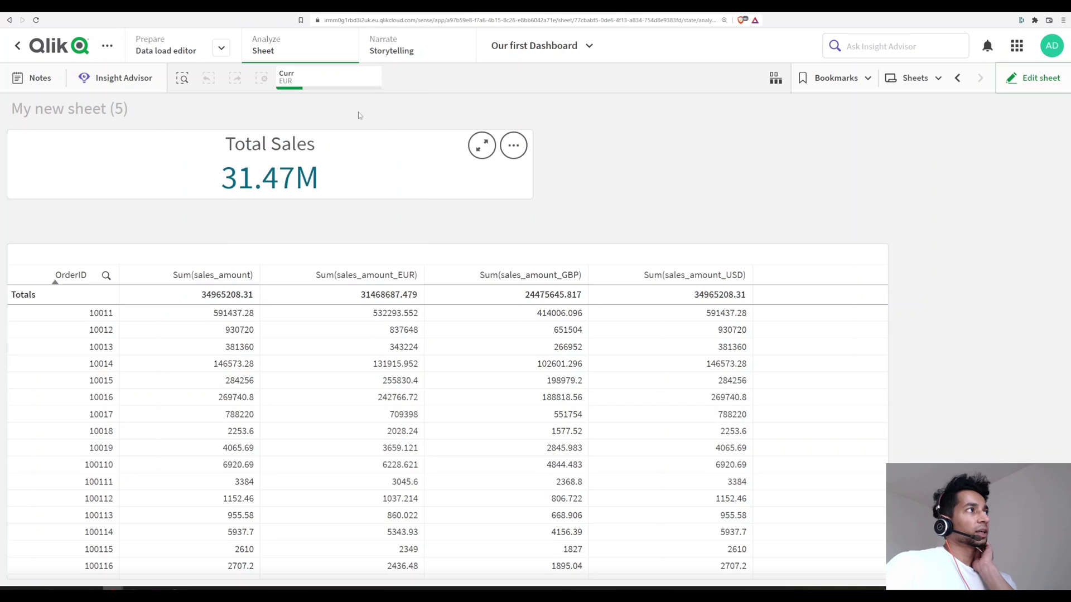
click(305, 88)
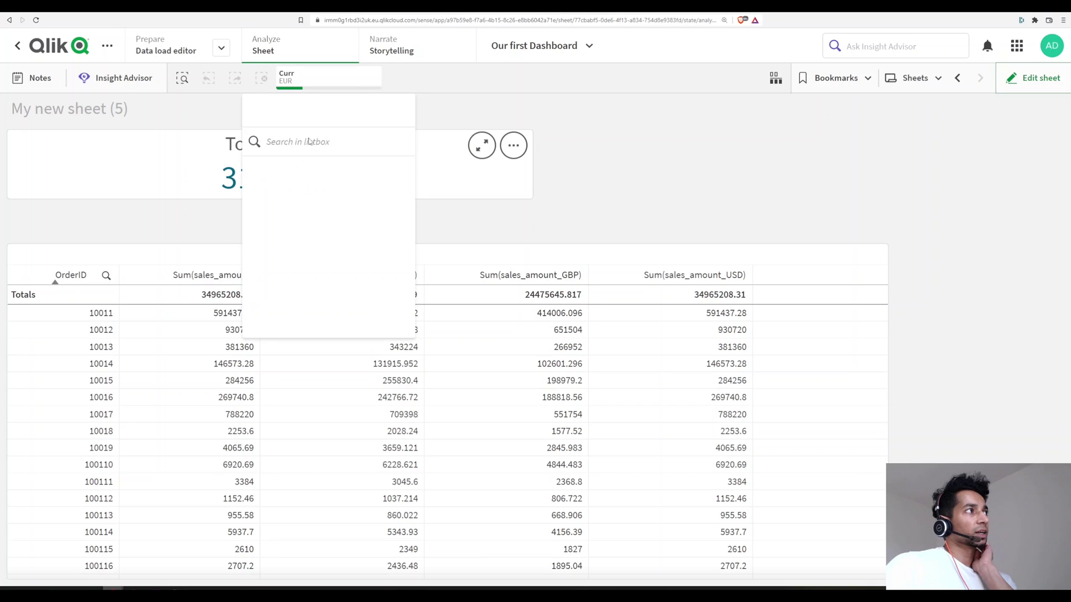
click(313, 213)
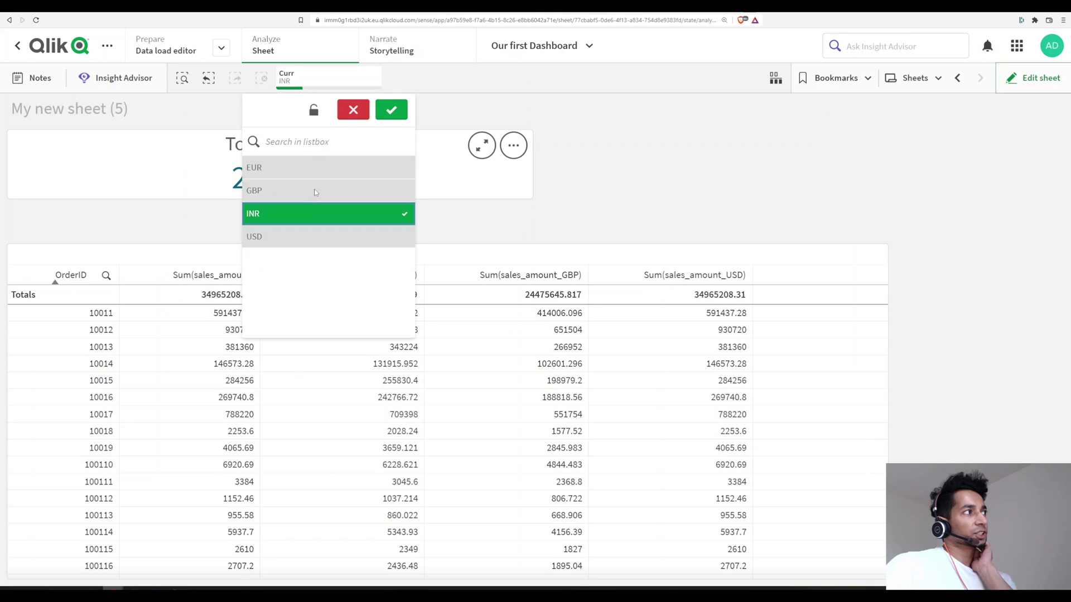
click(334, 90)
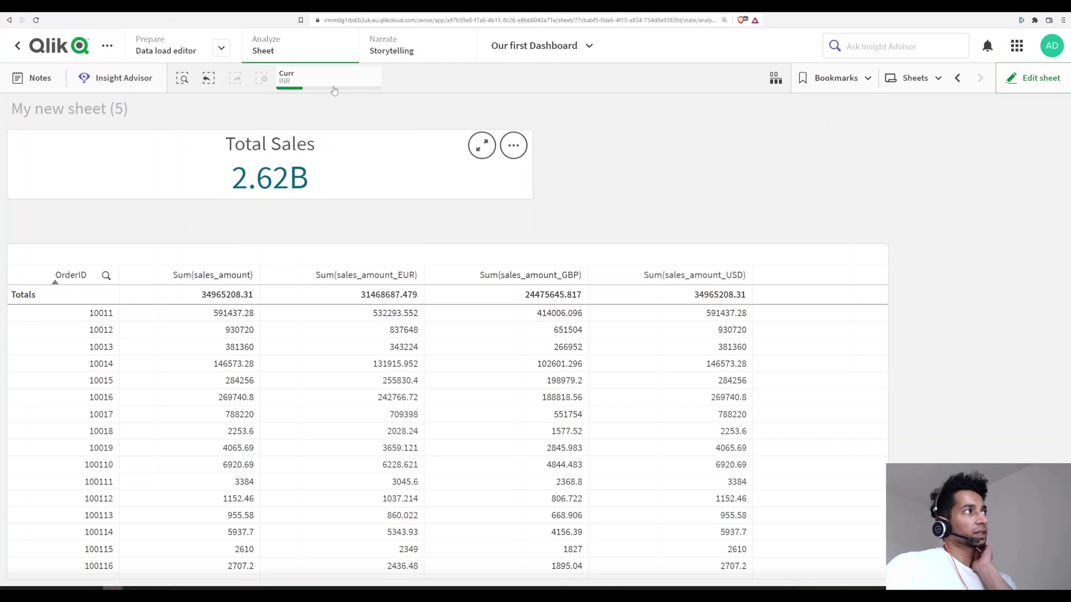
click(334, 90)
click(338, 233)
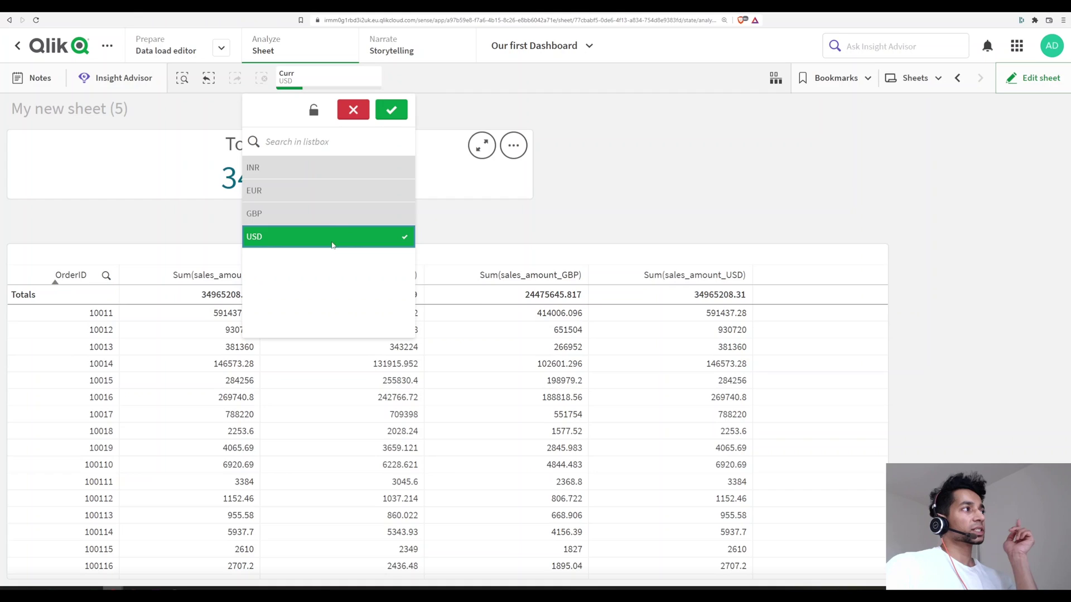
click(357, 167)
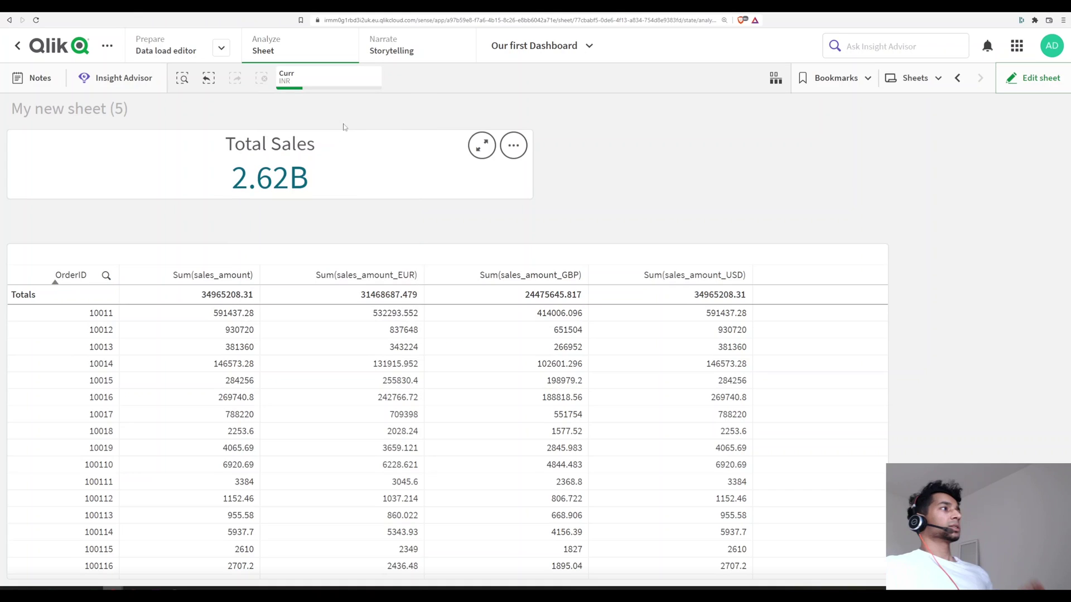
click(307, 86)
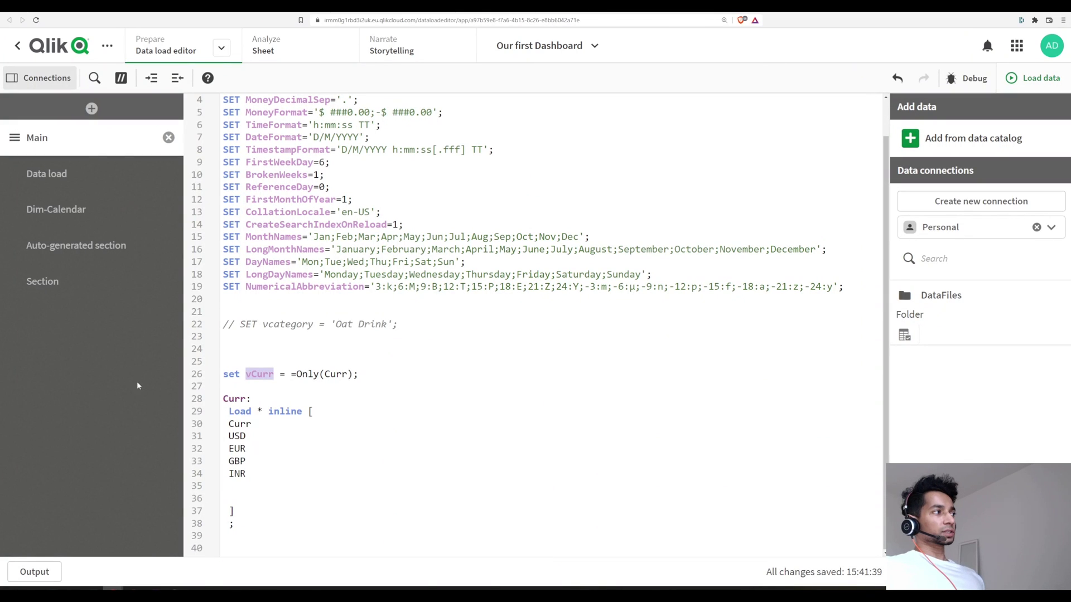
Step: Review the per-currency sales_amount calculations on lines 12–17 of the Data load section
click(71, 184)
double_click(486, 239)
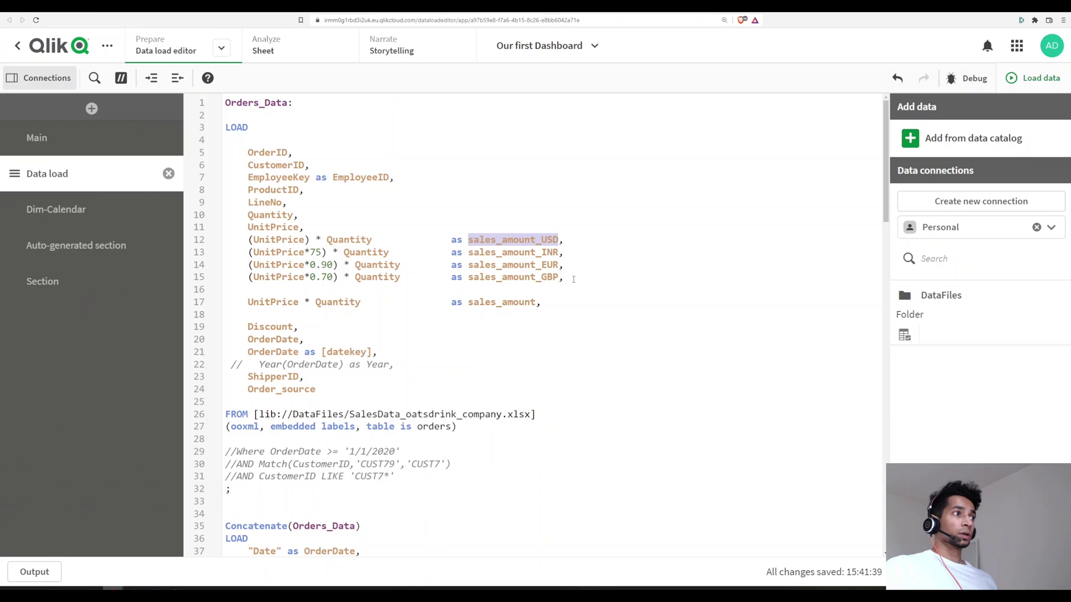
drag(249, 304, 368, 305)
drag(478, 303, 535, 302)
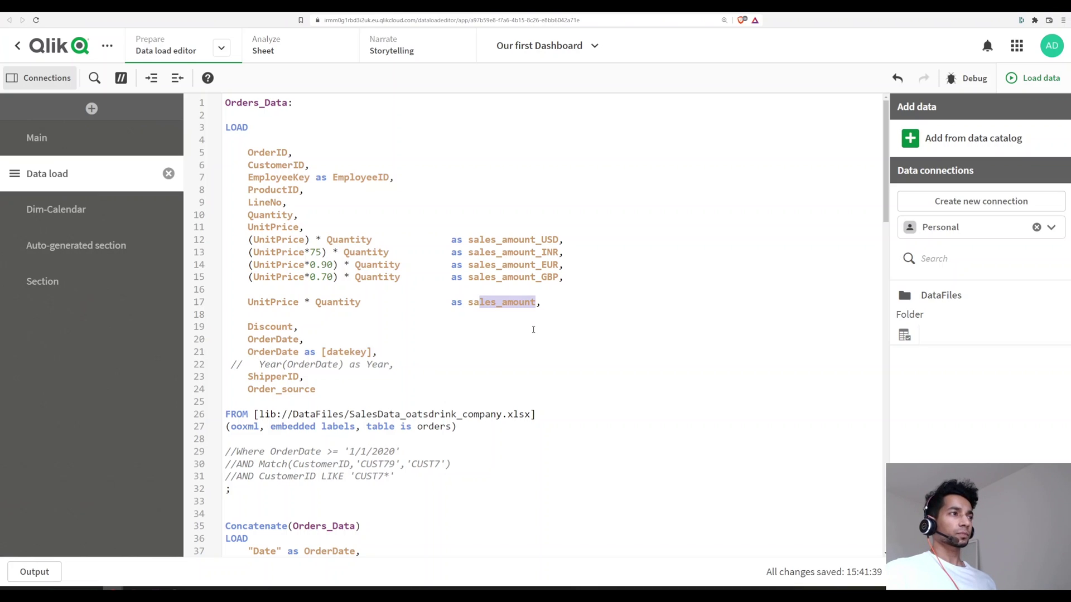
drag(564, 276, 235, 240)
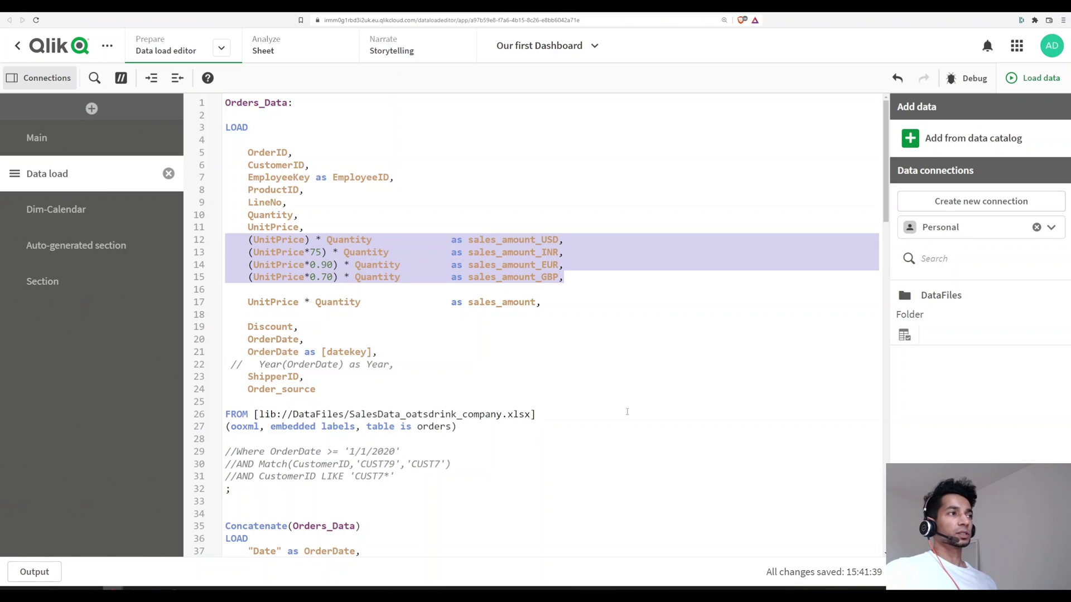
click(627, 341)
drag(563, 283, 407, 216)
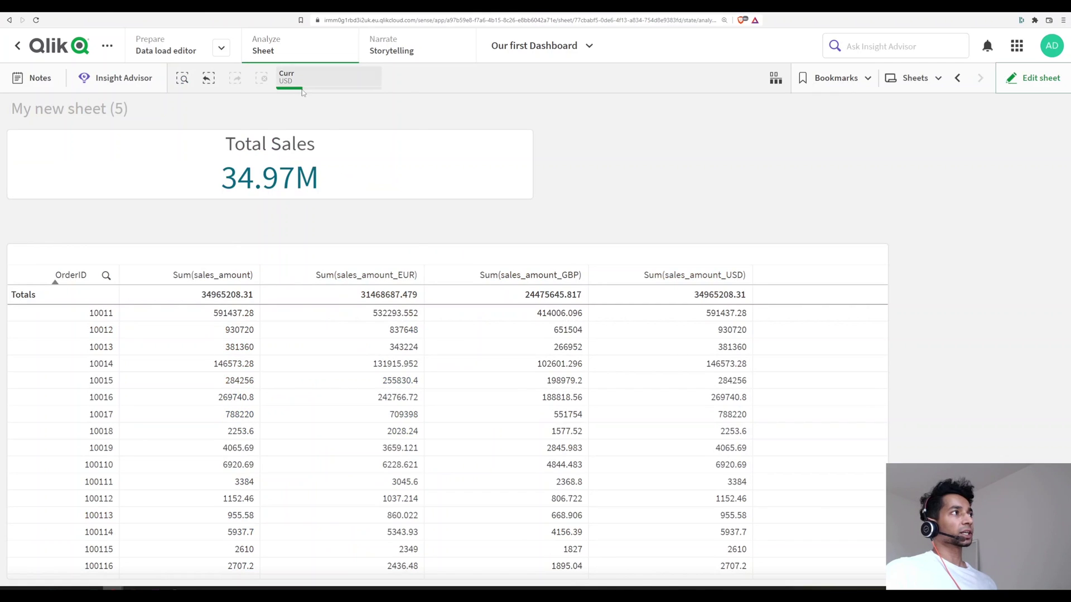
Step: Cancel a switch to EUR to keep USD selected, then put the sheet into edit mode
click(296, 80)
click(310, 190)
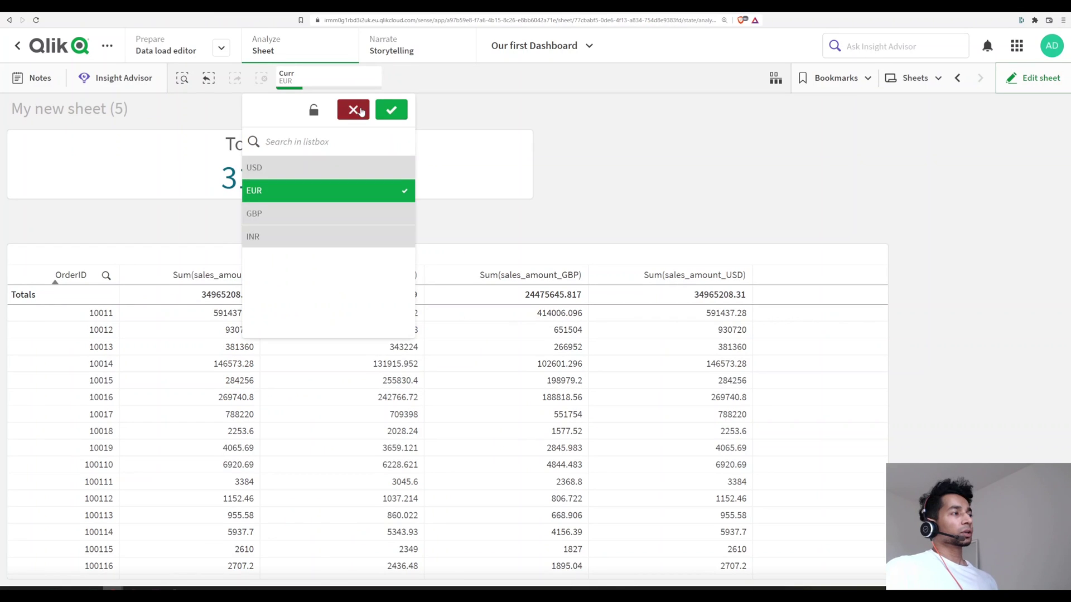
click(353, 110)
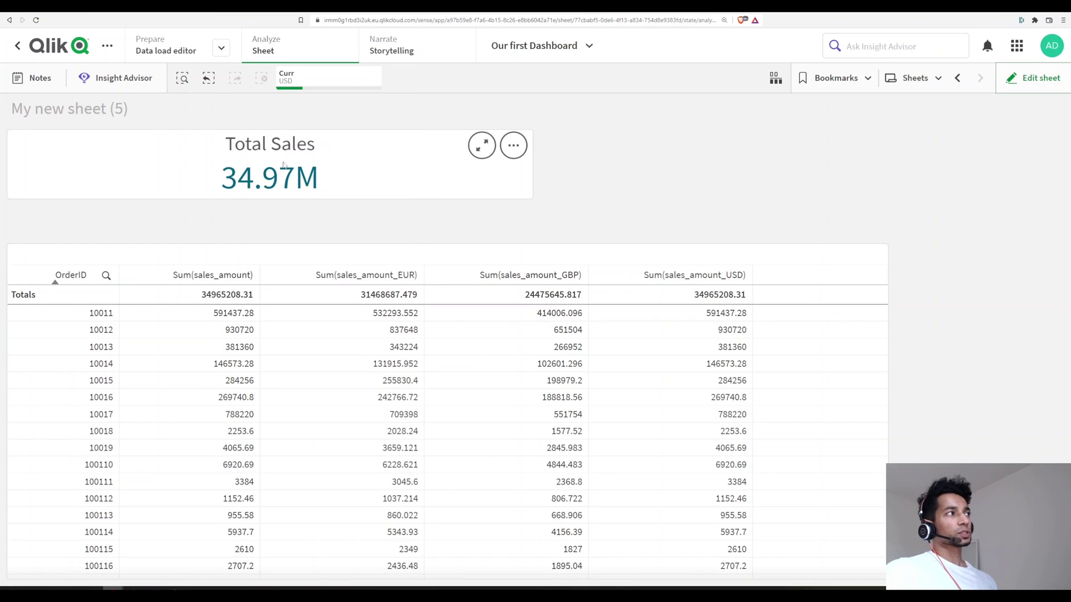
click(1033, 79)
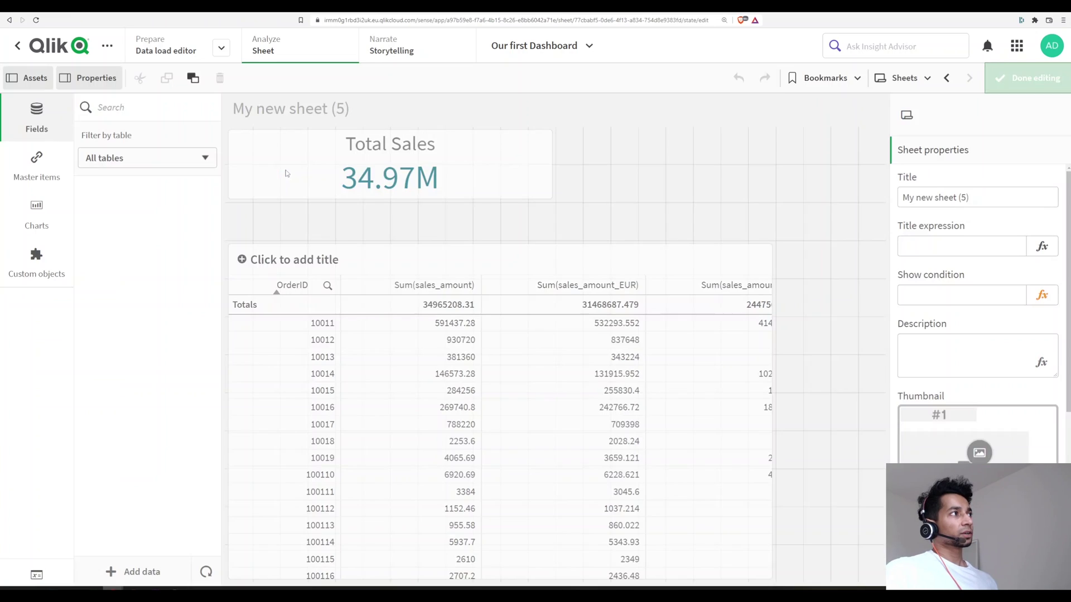
click(1027, 78)
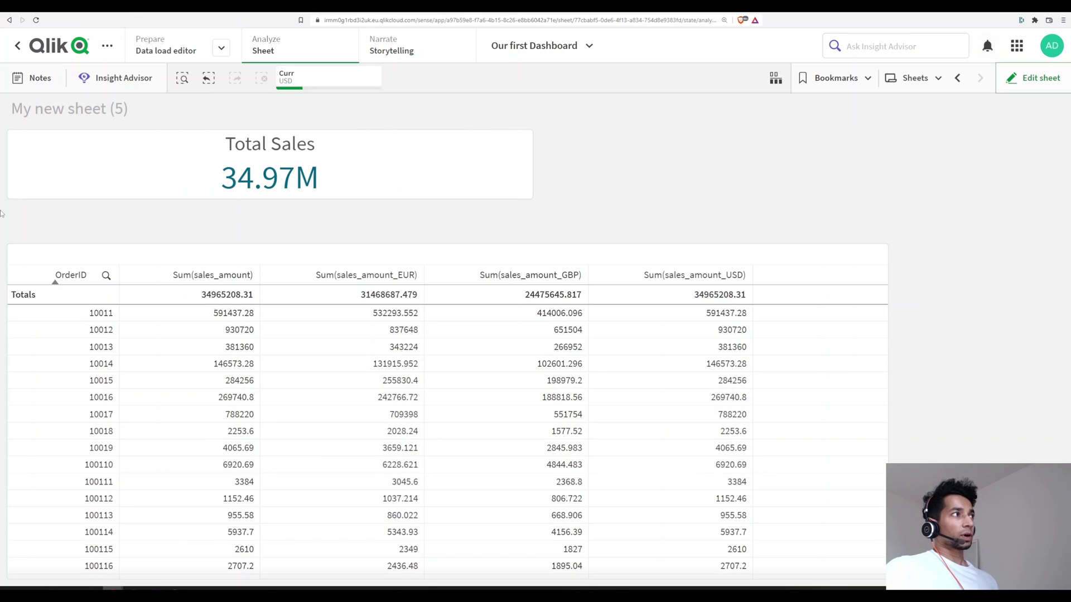
click(1020, 81)
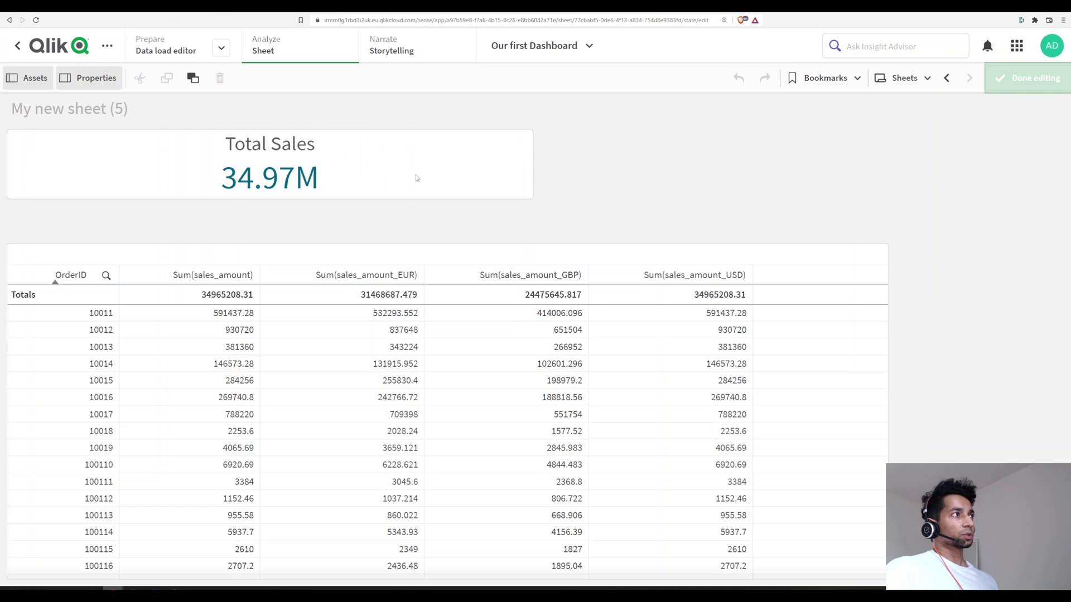
Step: Set the KPI label to ='Total Sales in ' &'$(vCurr)', now reading Total Sales in USD
click(421, 183)
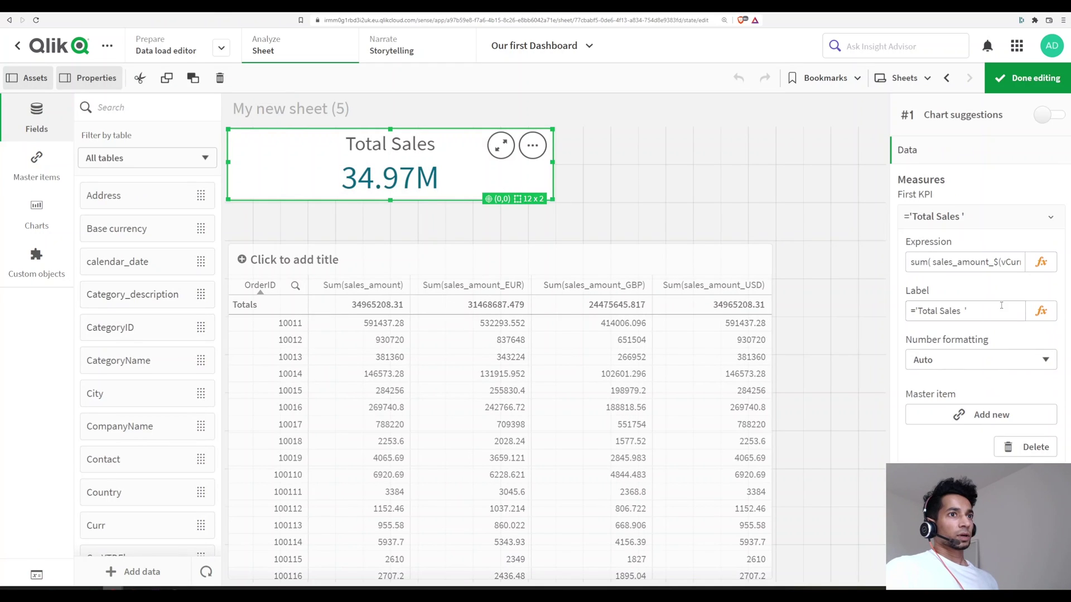
click(1041, 311)
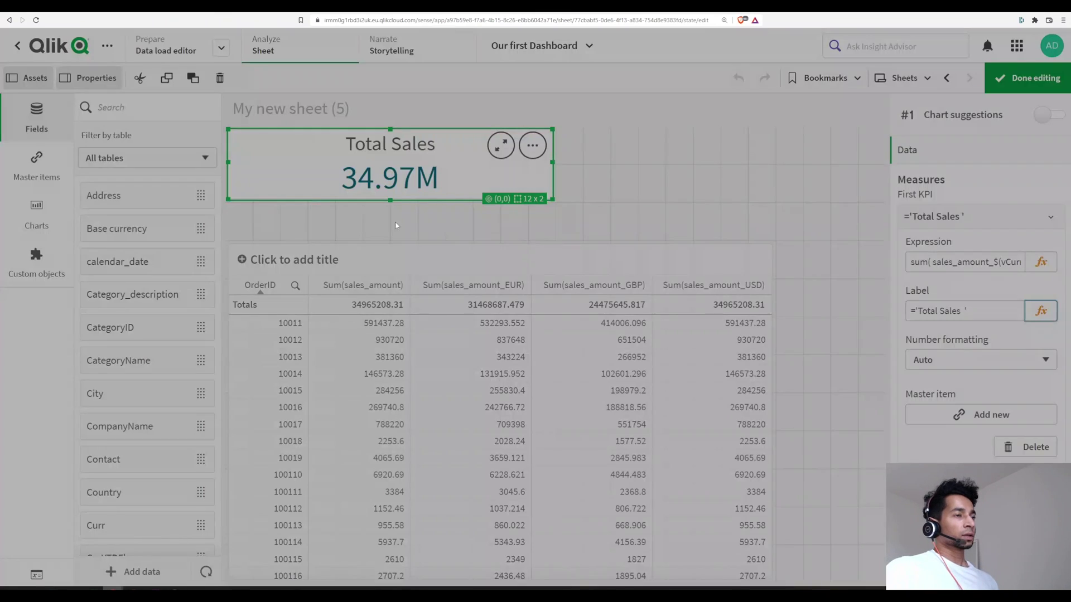
key(Left)
key(Left)
key(Left)
text(in ' )
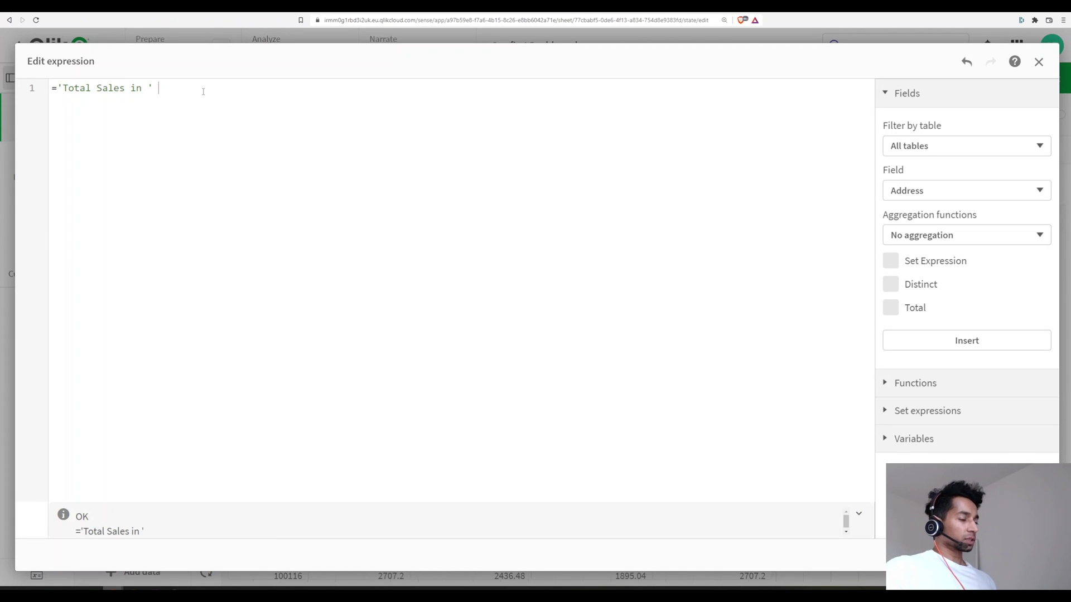
text(&)
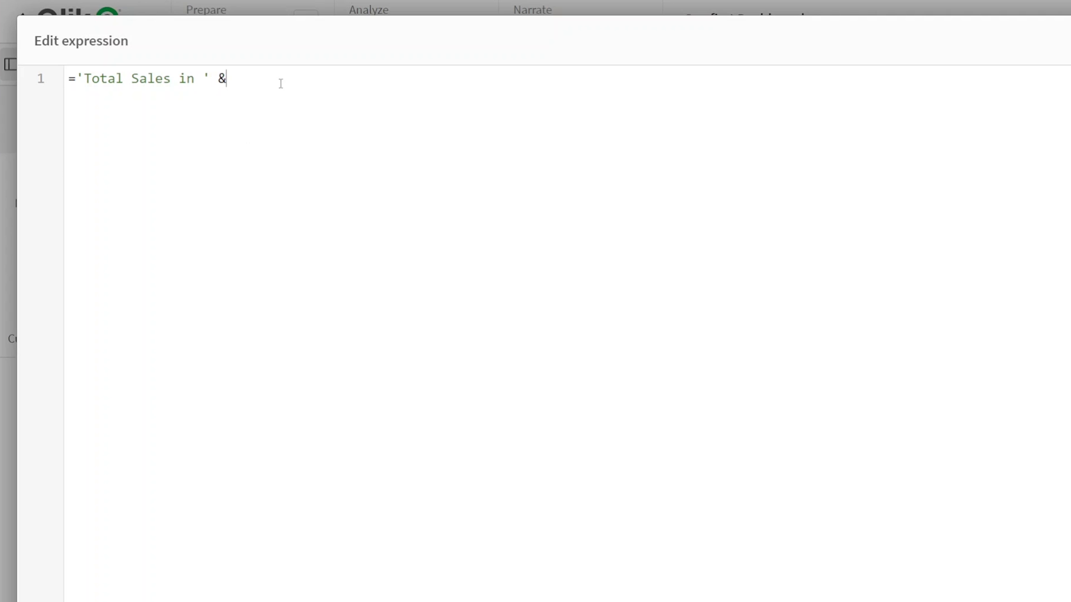
text('$(vCurr)')
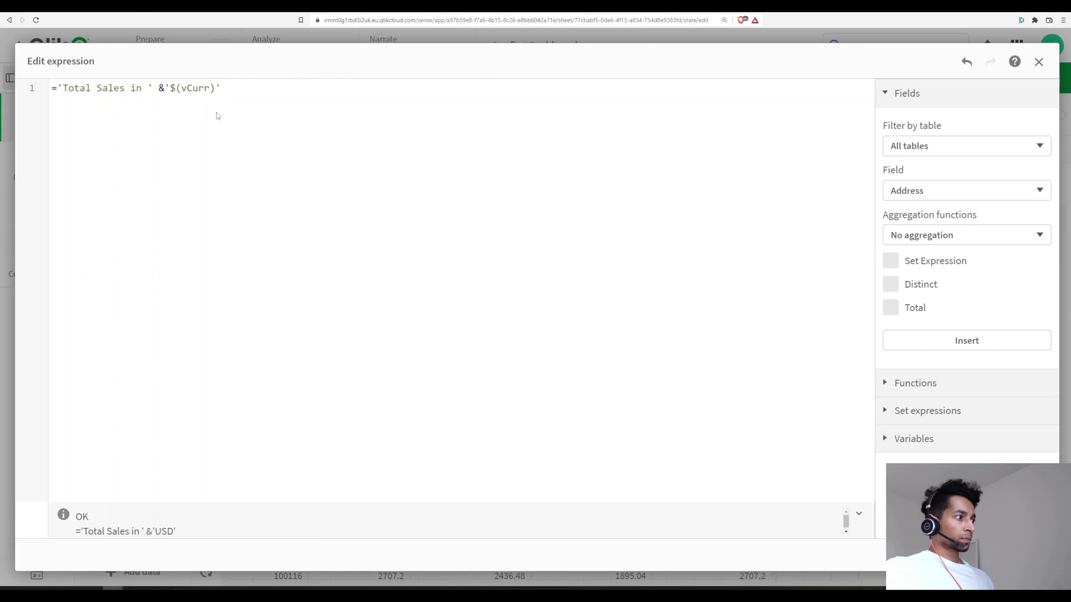
click(1029, 555)
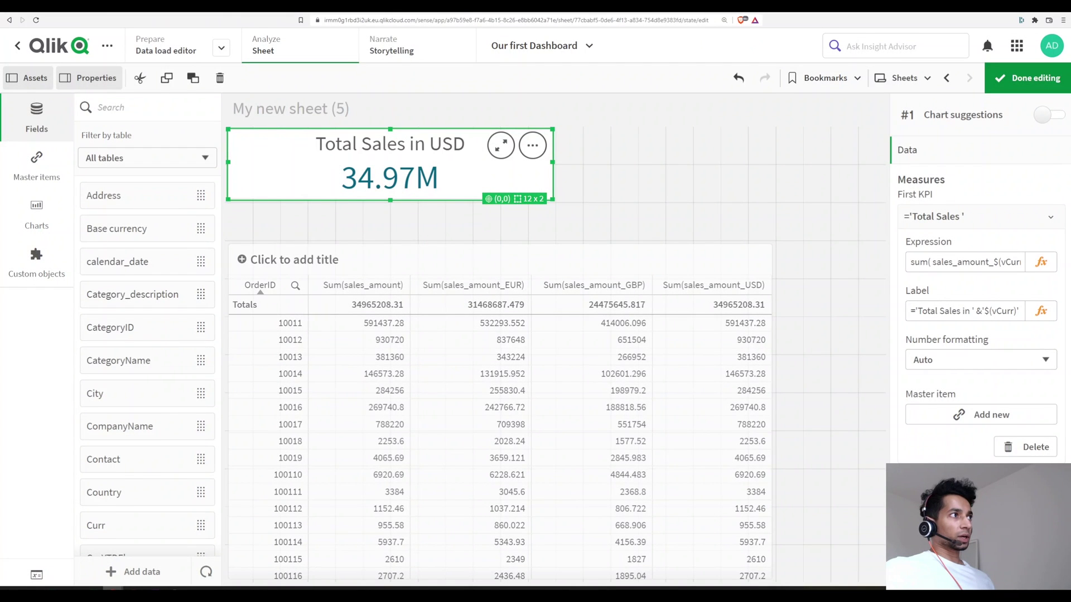
Step: Exit edit mode and select EUR in the Curr selection bar chip, so the KPI shows 31.47M
click(1024, 78)
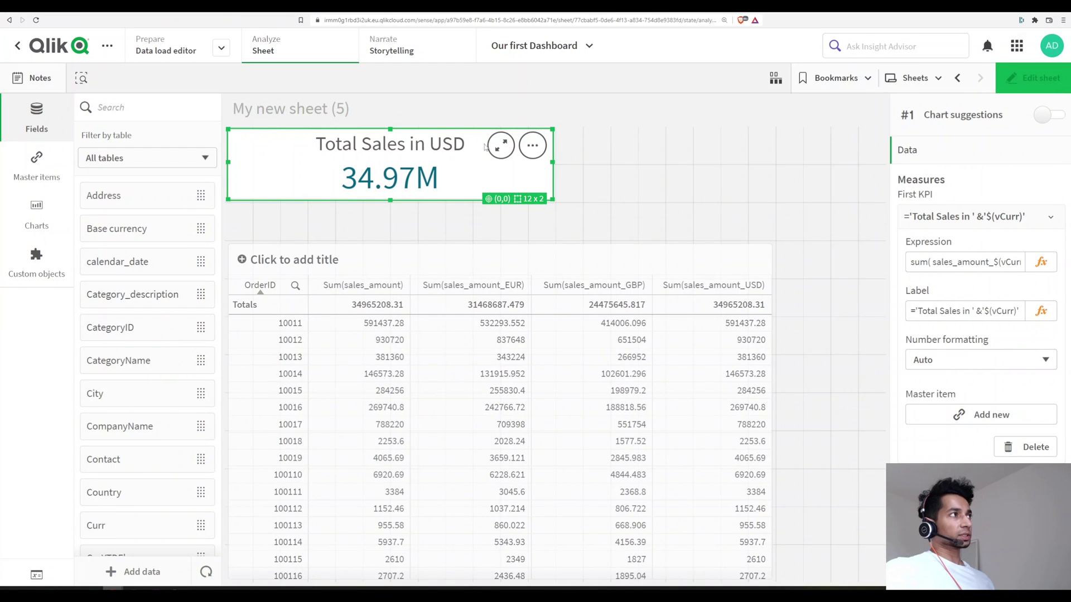
click(301, 78)
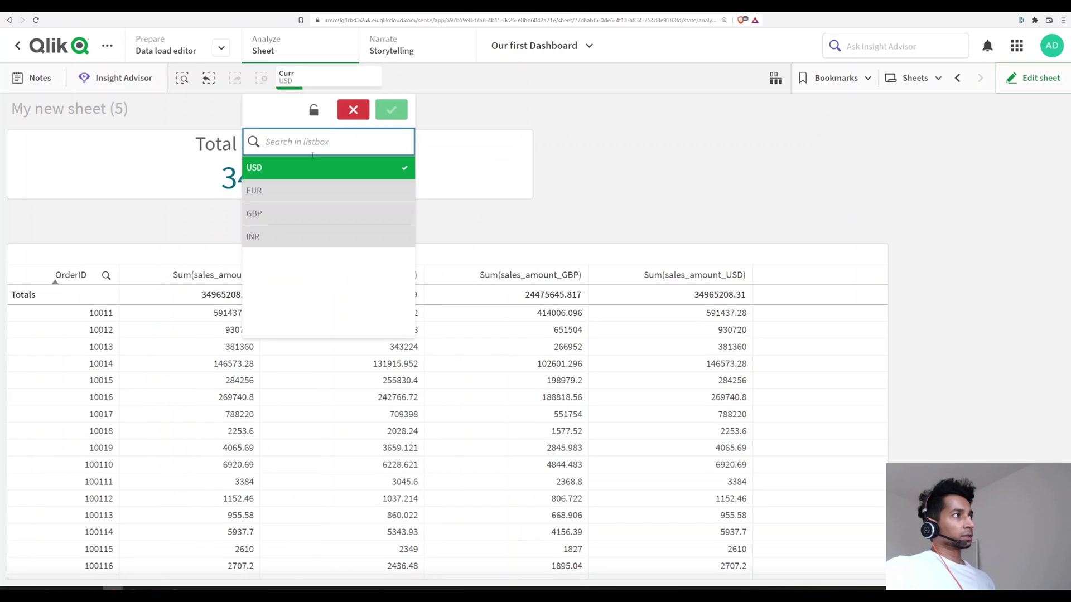
click(325, 192)
click(391, 109)
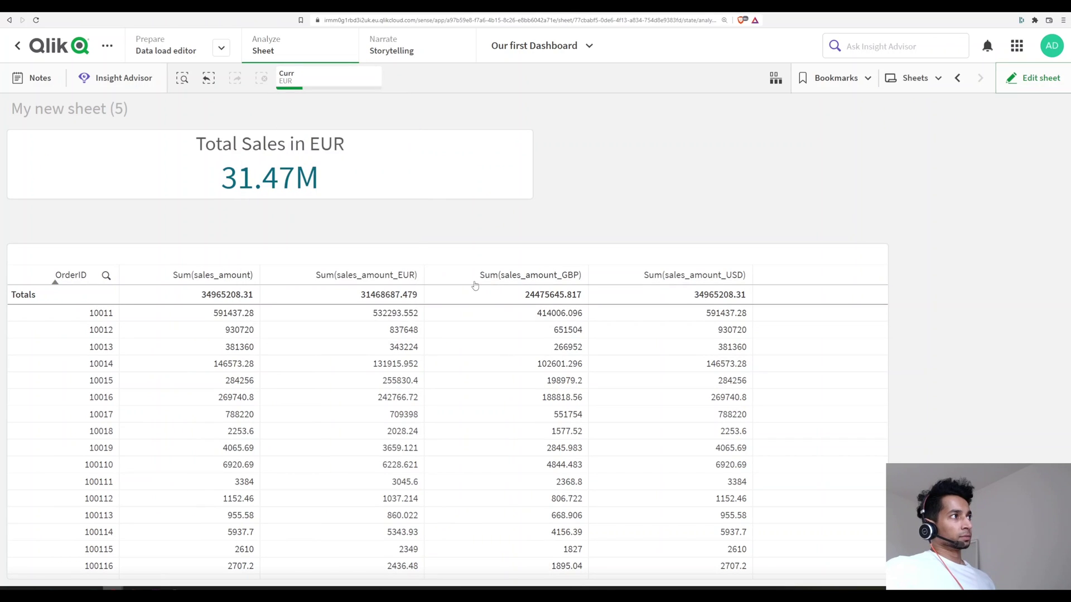